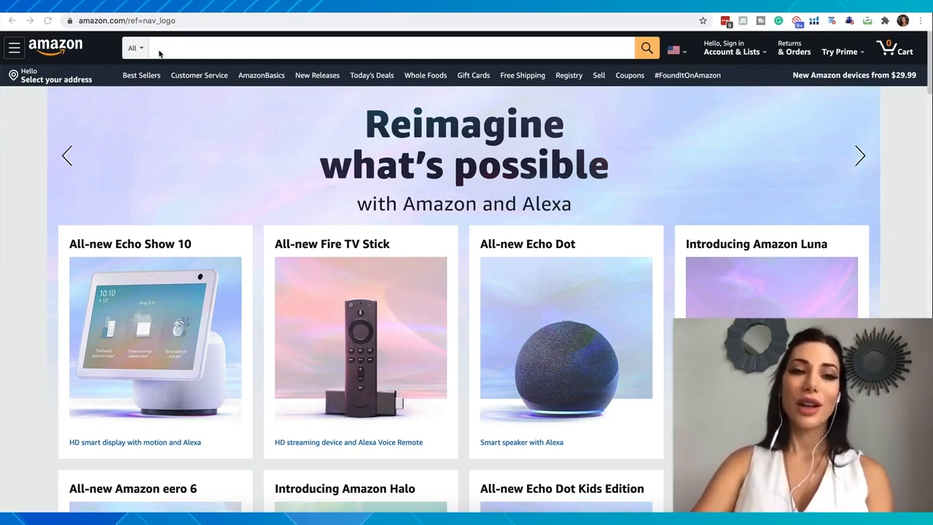
Step: Search Amazon for "suitcase cover" across all departments
click(157, 49)
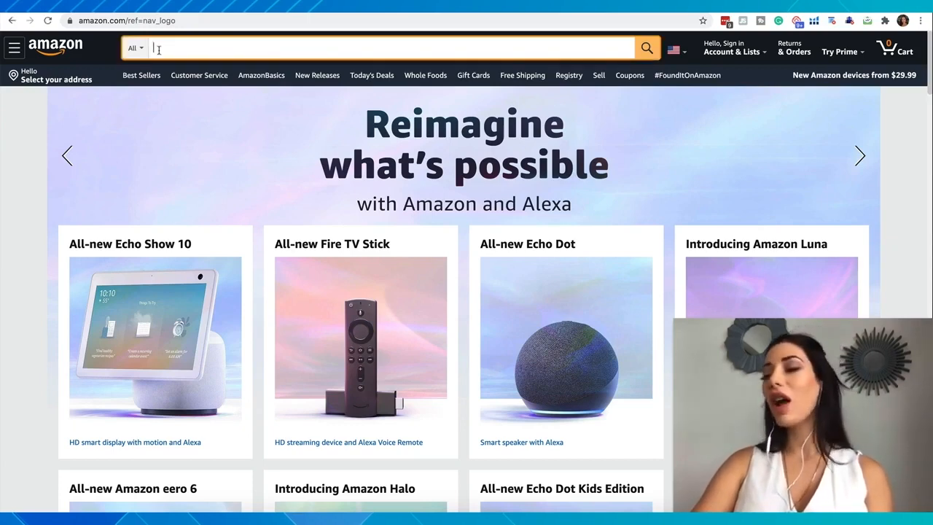
text(su)
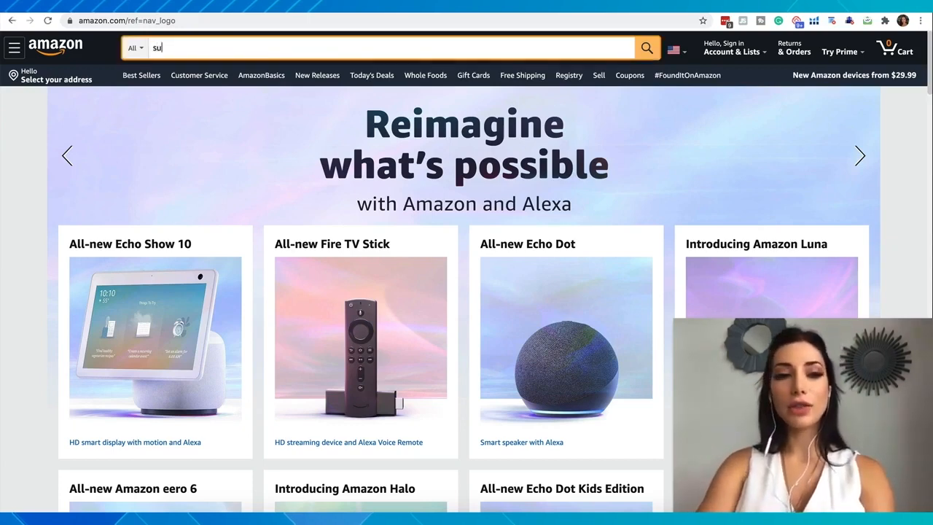
text(itcase cover)
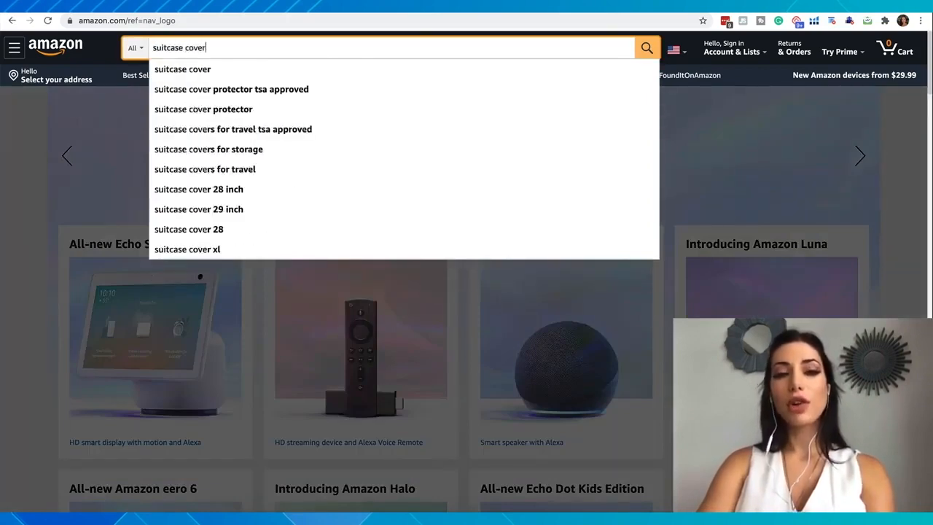
key(Return)
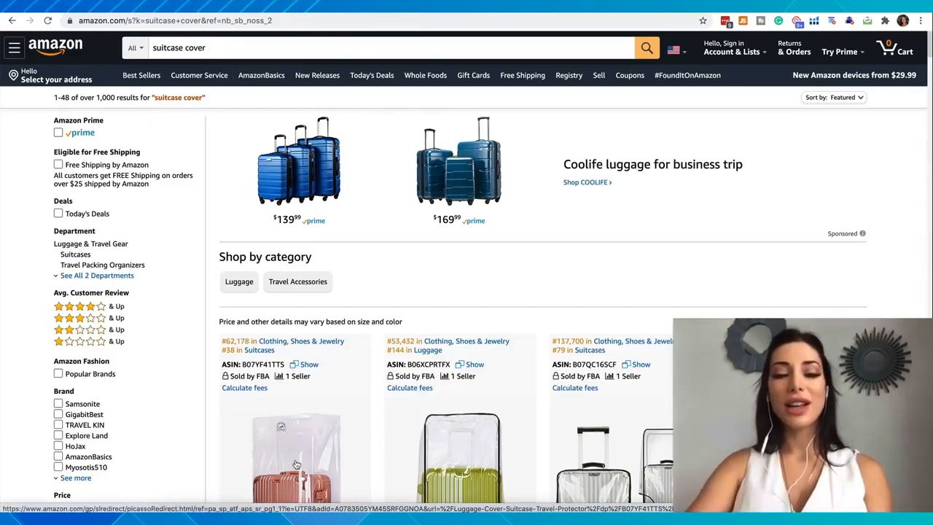
Step: Open the sponsored TopZK Clear PVC Suitcase Cover Protectors listing from the search results
scroll(297, 464, down, 3)
scroll(639, 300, down, 1)
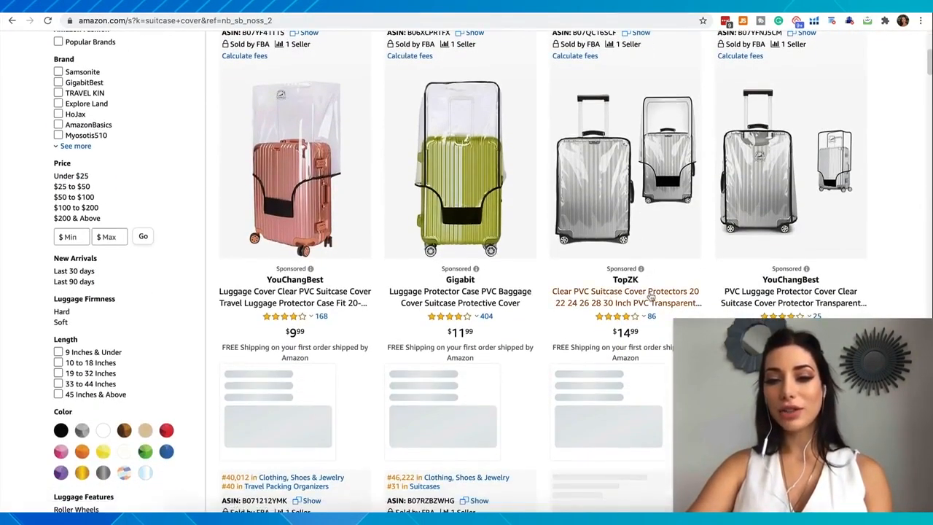
click(651, 295)
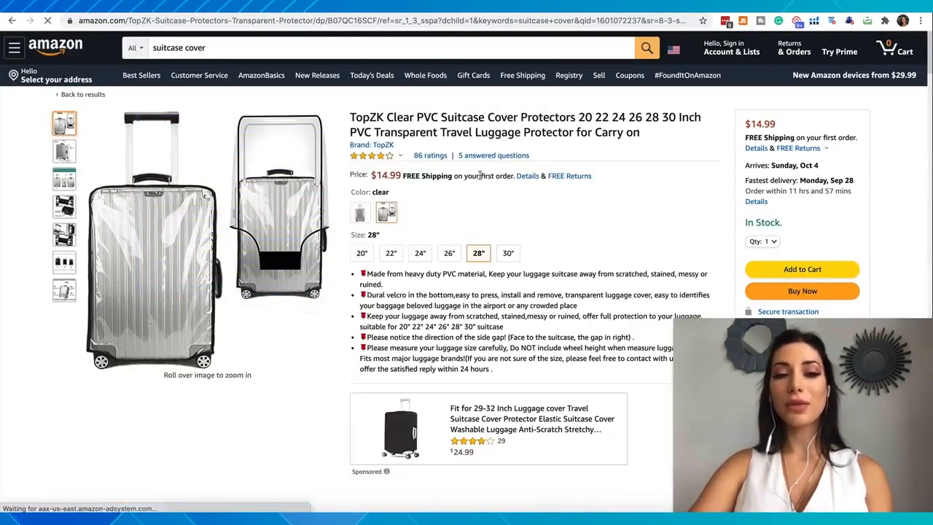
Step: Examine the Best Sellers Rank and its main category in the suitcase cover's product information
scroll(480, 178, down, 1)
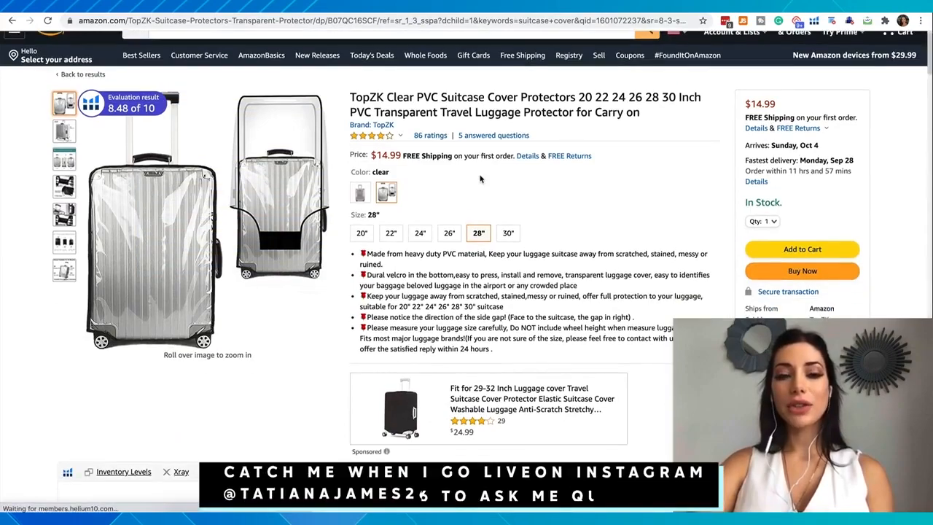
scroll(481, 178, down, 3)
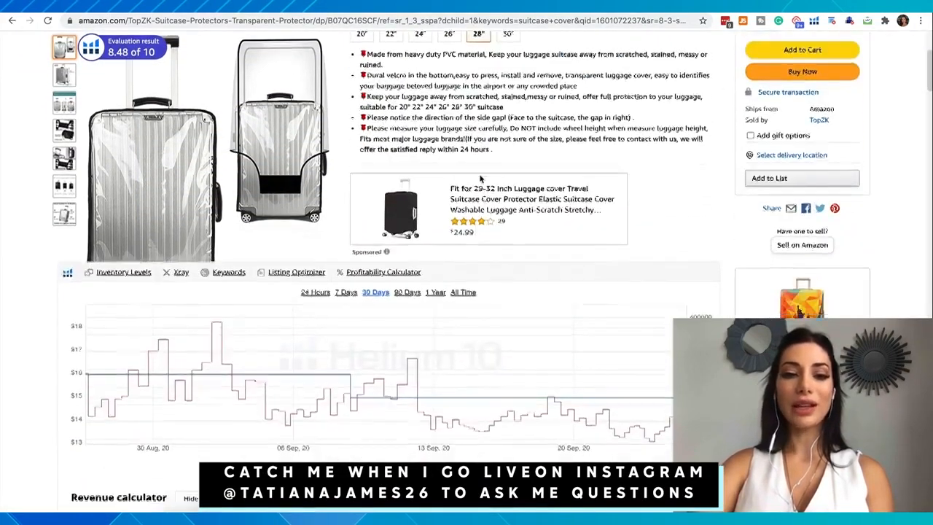
scroll(480, 178, down, 20)
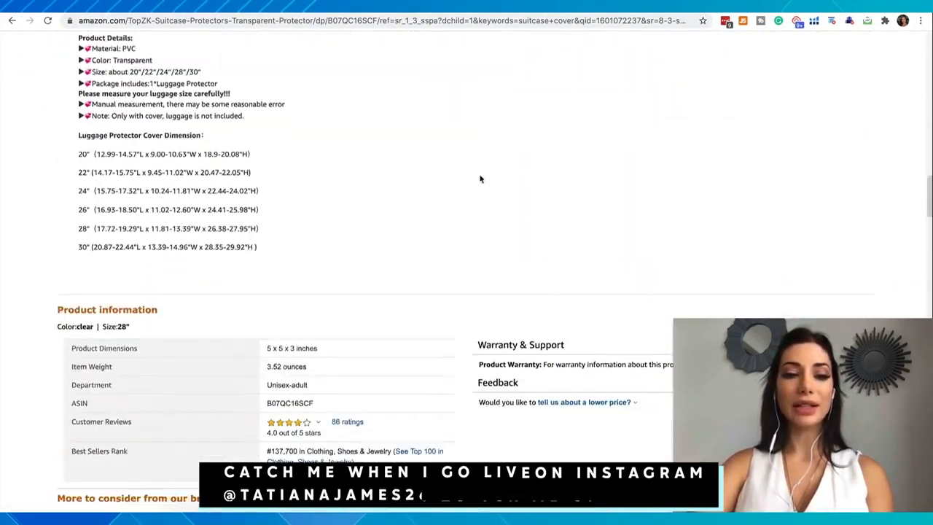
scroll(481, 178, down, 4)
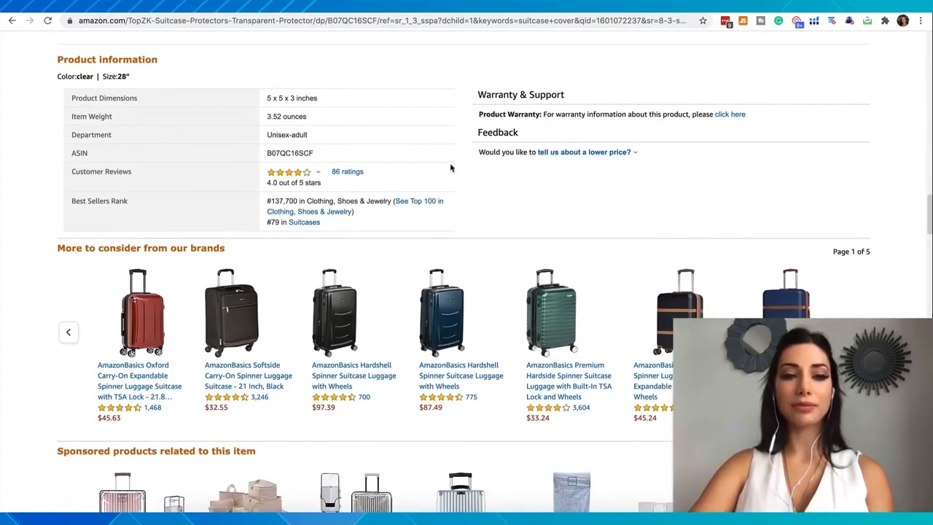
drag(78, 186, 108, 188)
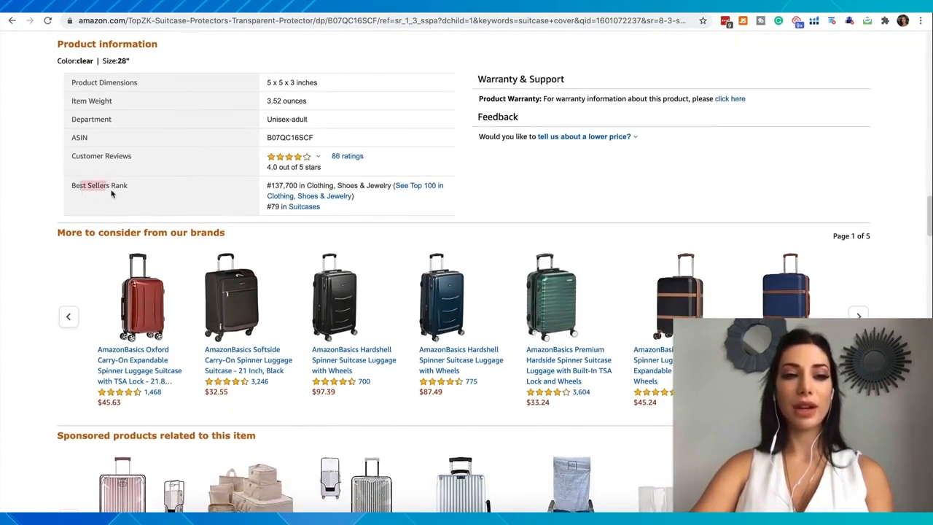
click(147, 58)
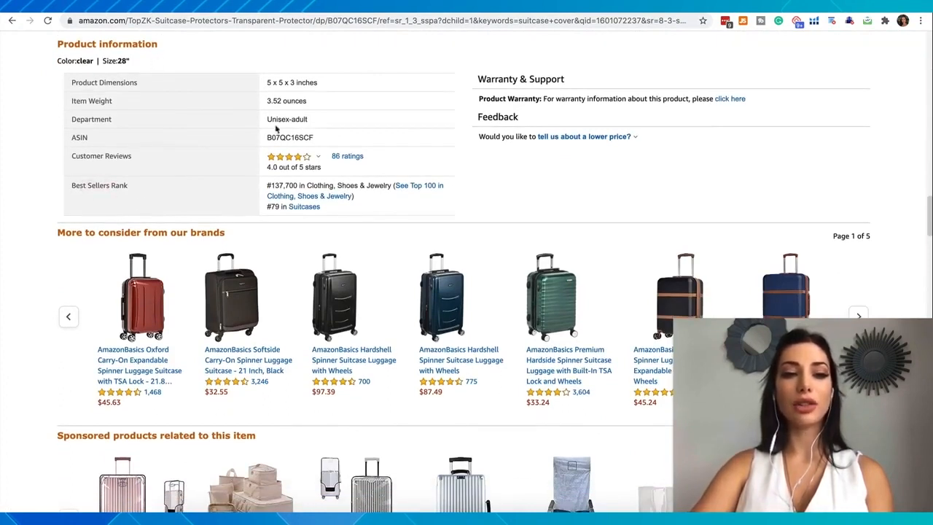
drag(305, 185, 389, 187)
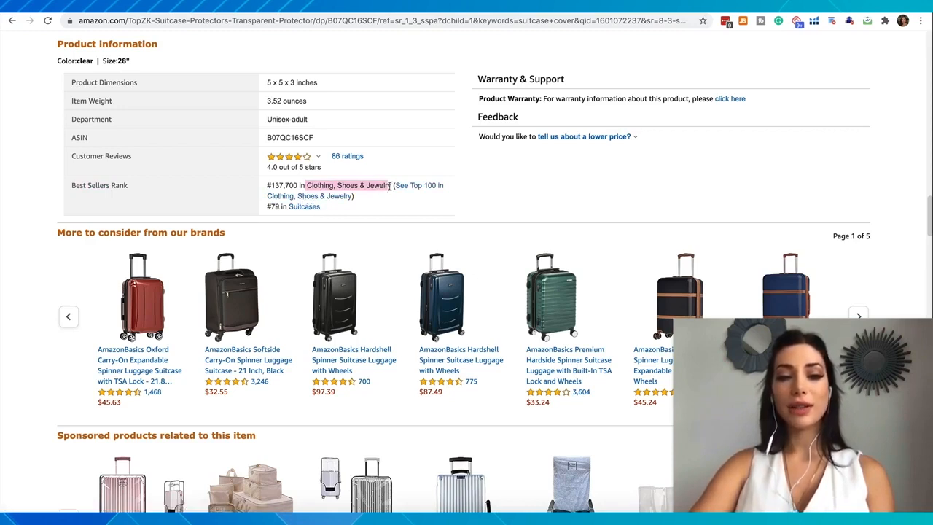
Step: Copy the product's overall rank, 137,700, into the Best Seller's Rank Number of Jungle Scout's Amazon Sales Estimator
drag(299, 186, 268, 187)
key(ctrl+c)
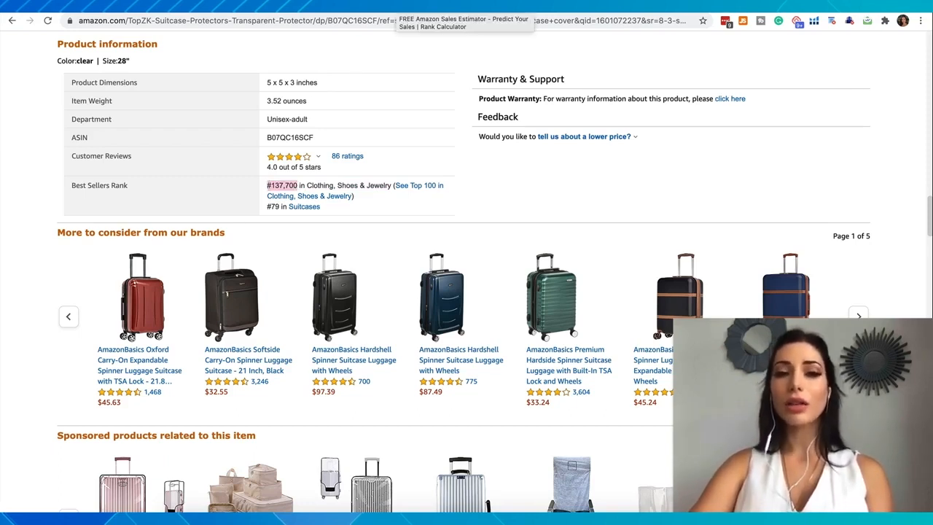
click(397, 6)
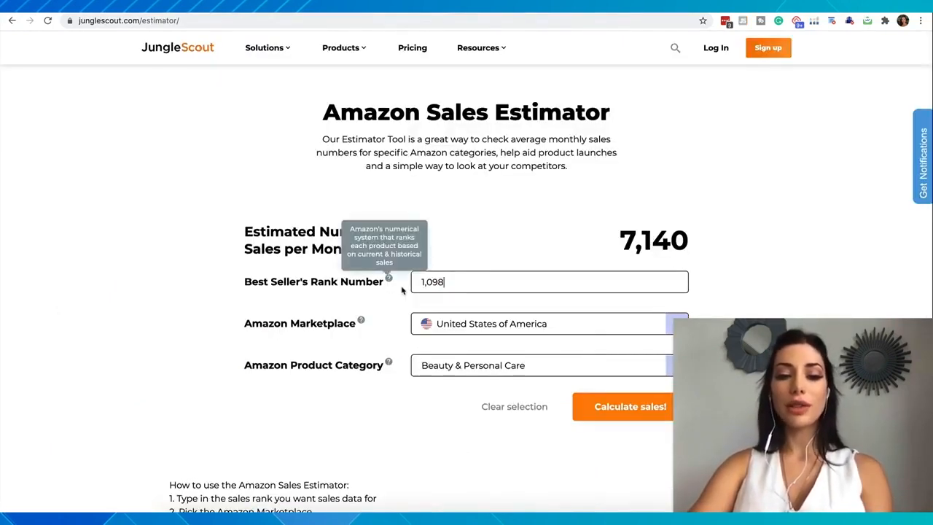
double_click(454, 285)
key(ctrl+v)
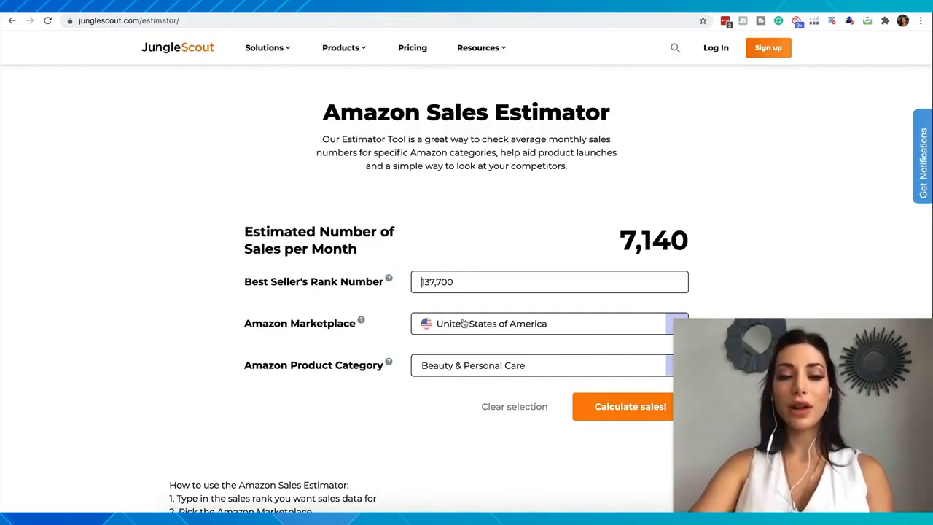
Step: Check the product's main category on Amazon, set the estimator's category to Clothing, Shoes & Jewelry, and calculate the monthly sales
click(186, 6)
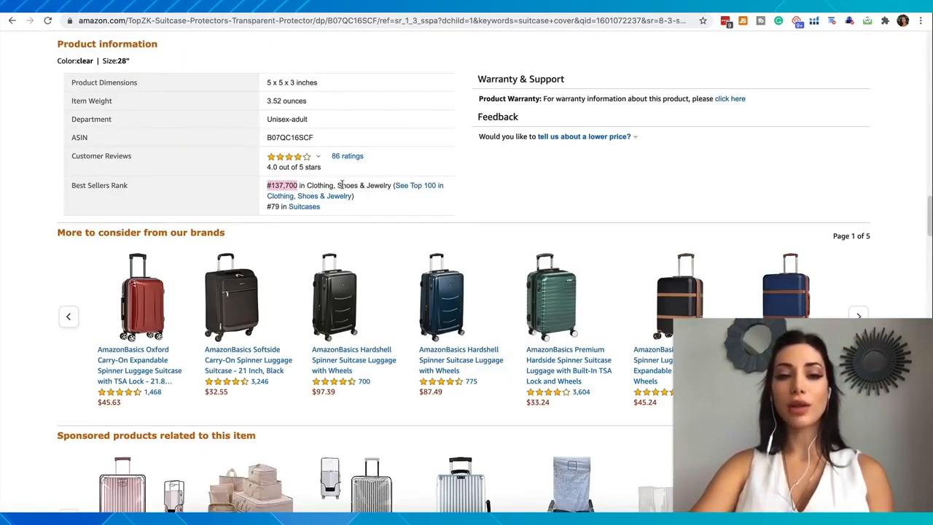
click(306, 6)
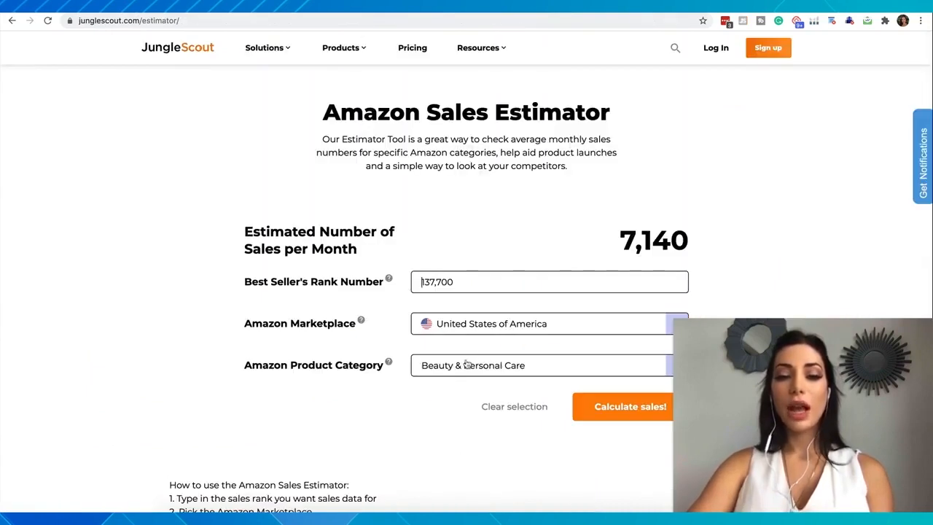
click(467, 365)
scroll(459, 412, down, 3)
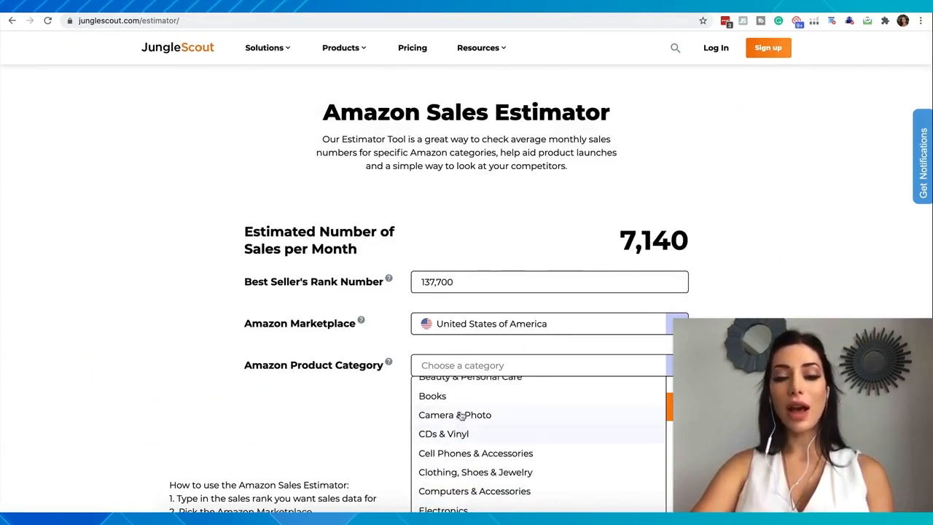
scroll(457, 395, down, 1)
click(475, 447)
click(620, 410)
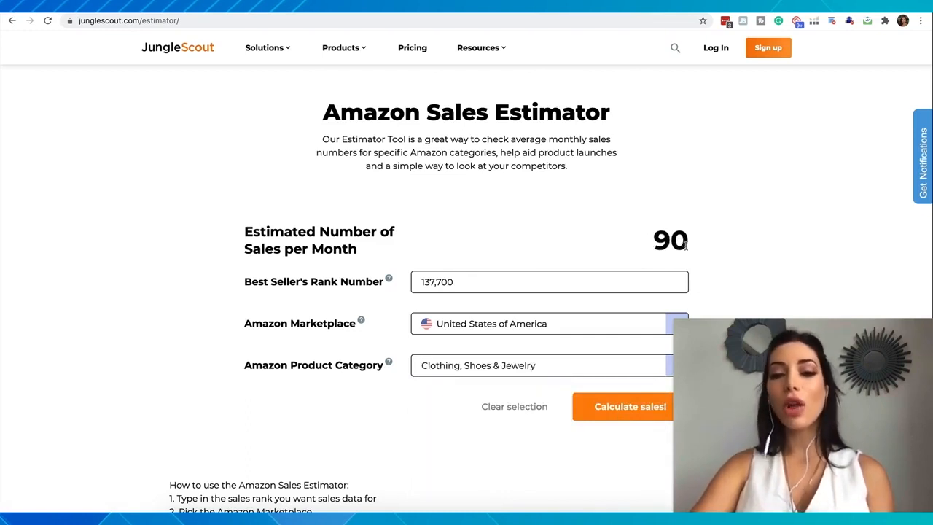
drag(688, 243, 632, 245)
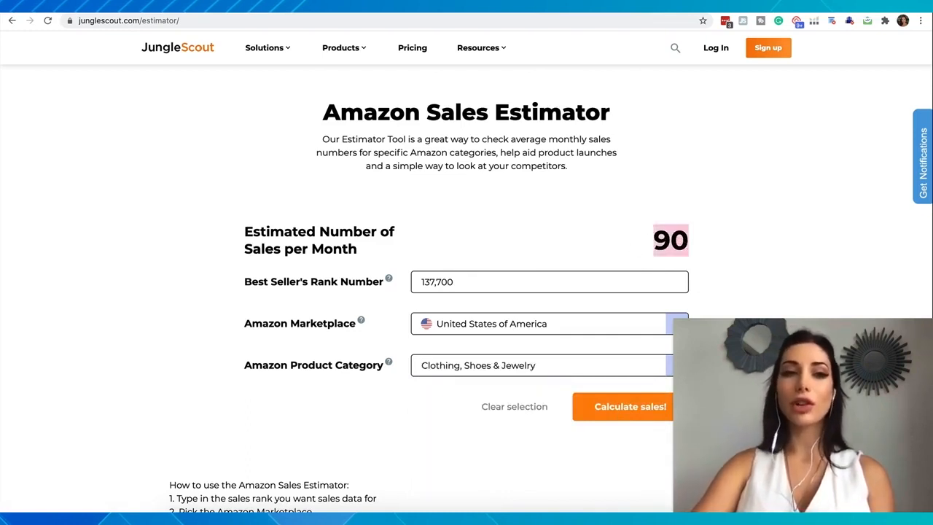
Step: Return to the Amazon suitcase cover page and examine its details, revenue calculator and the related products customers viewed or bought
key(ctrl+shift+Tab)
scroll(343, 228, down, 1)
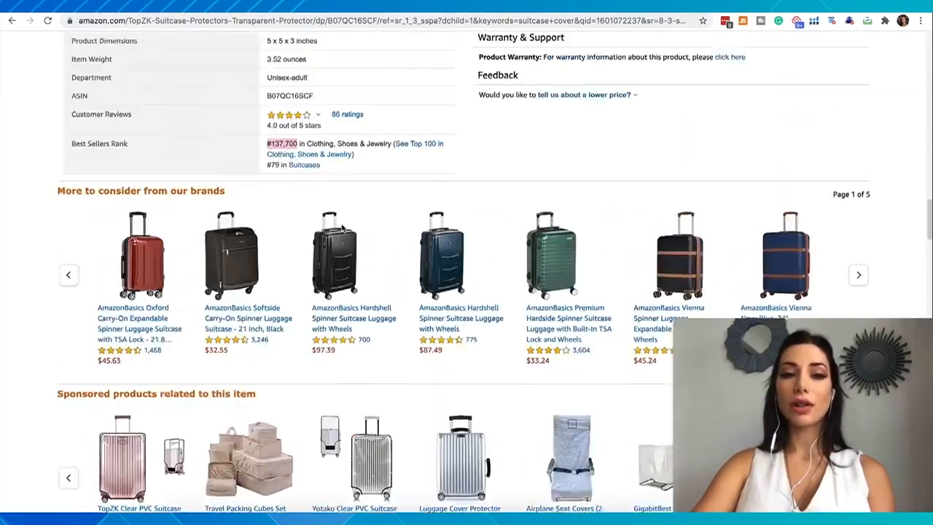
scroll(342, 229, up, 20)
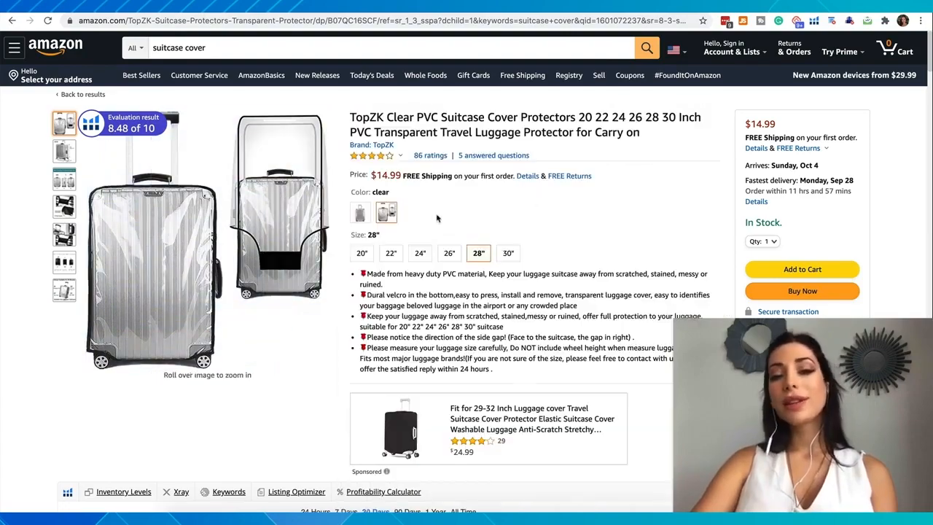
scroll(438, 218, down, 15)
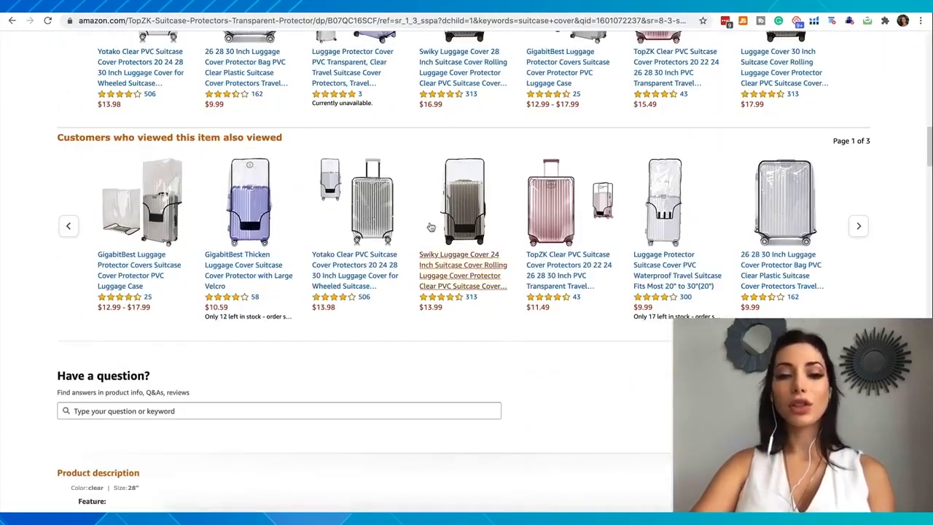
scroll(535, 264, up, 6)
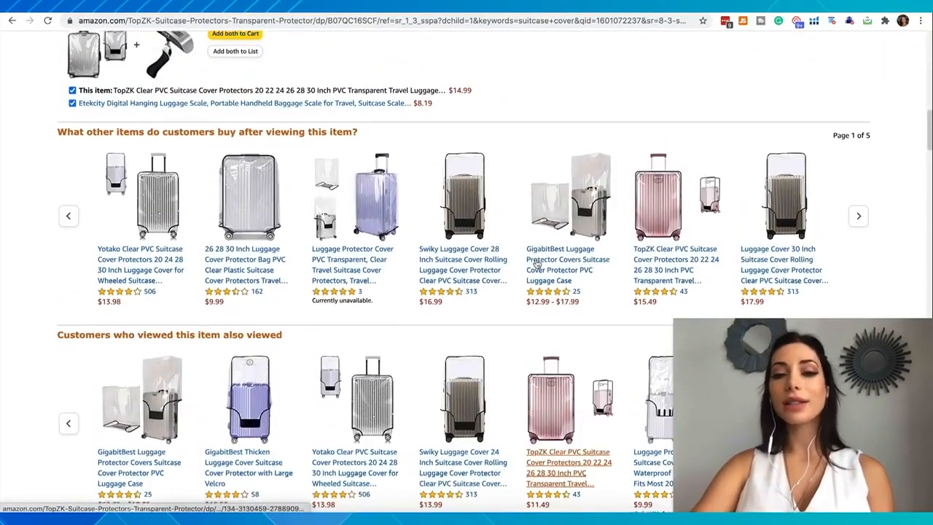
scroll(236, 140, up, 2)
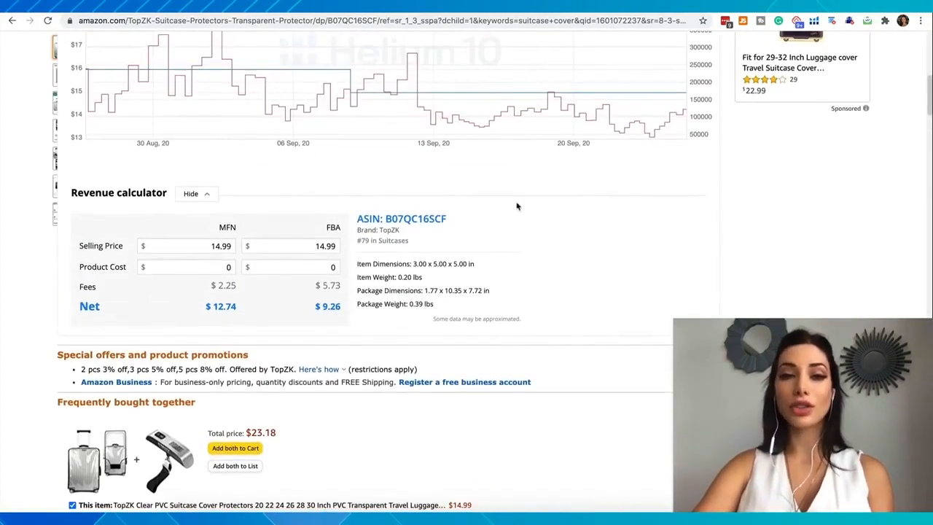
scroll(510, 251, down, 2)
scroll(509, 251, down, 4)
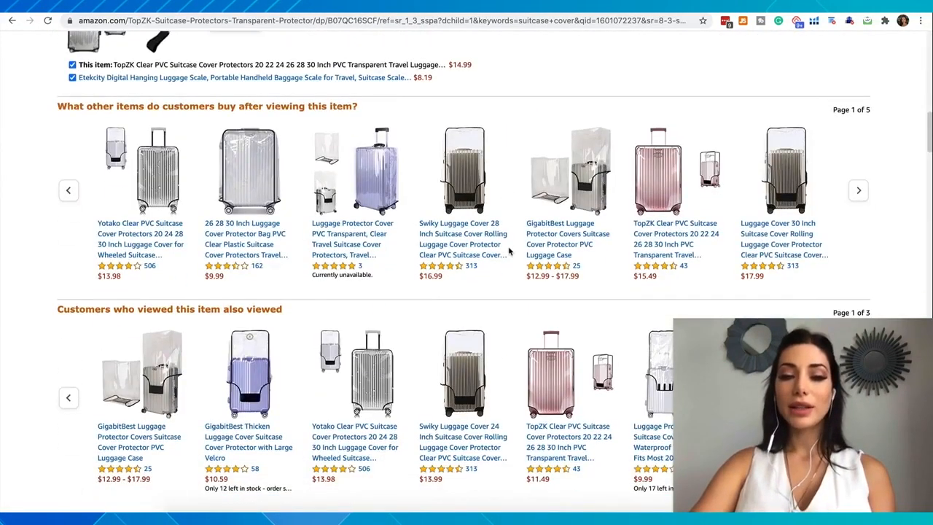
scroll(509, 252, up, 13)
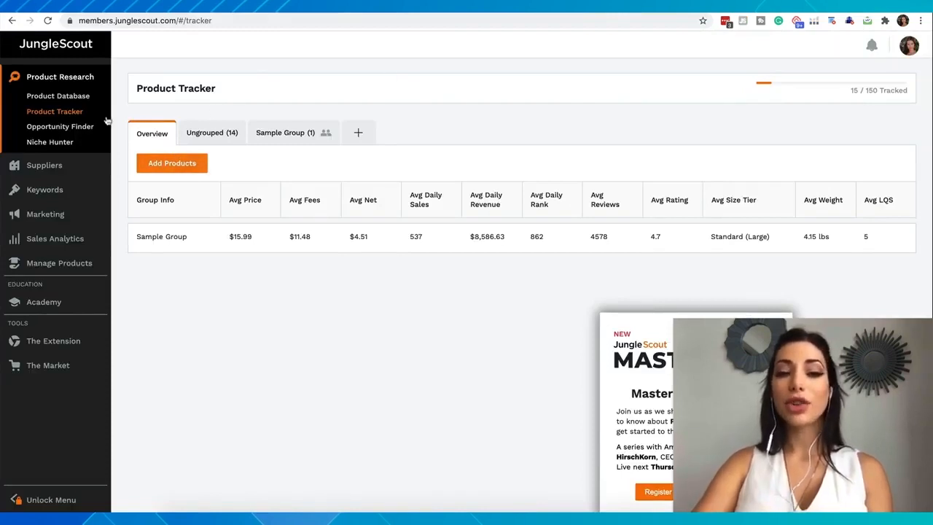
Step: Open Jungle Scout's Product Database, dismiss the promotional pop-up and select all product categories
click(66, 102)
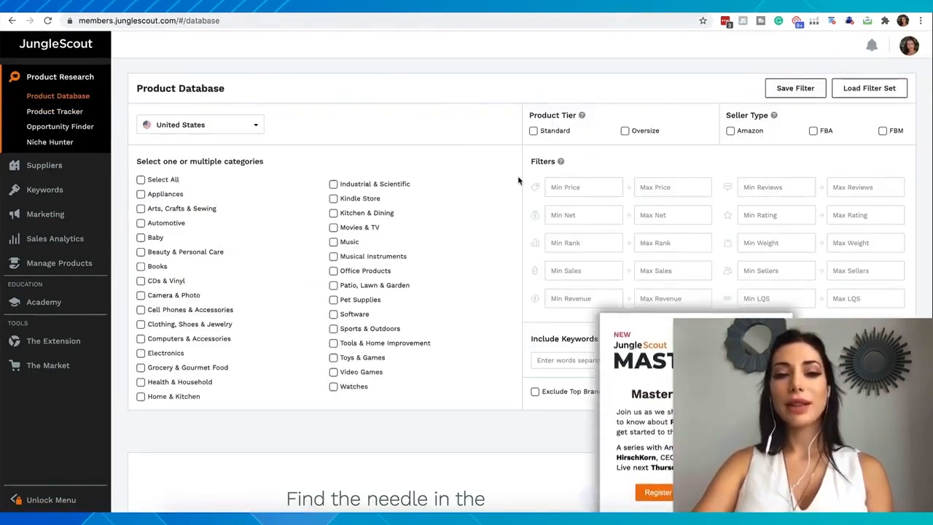
click(779, 327)
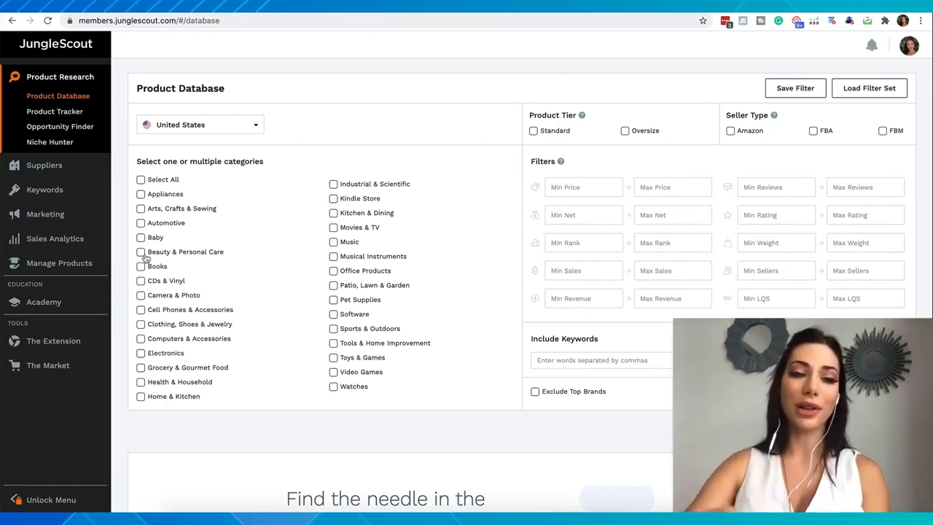
click(141, 181)
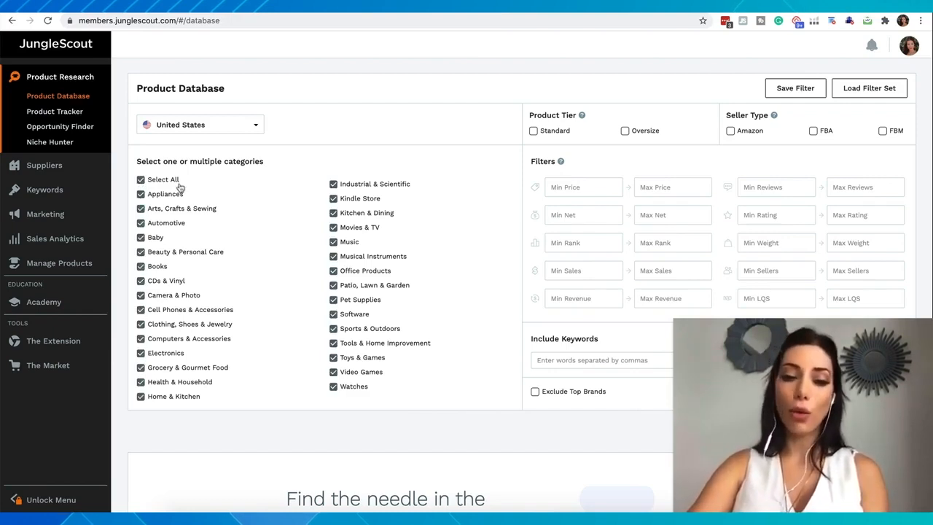
Step: Exclude the Watches, Video Games, Software, Music, Movies & TV and Kindle Store categories from the product search
click(334, 387)
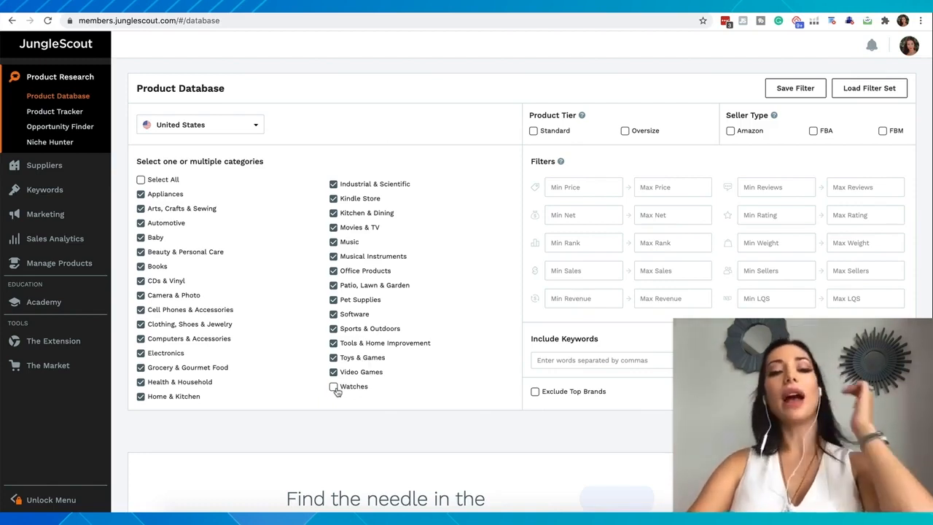
click(333, 372)
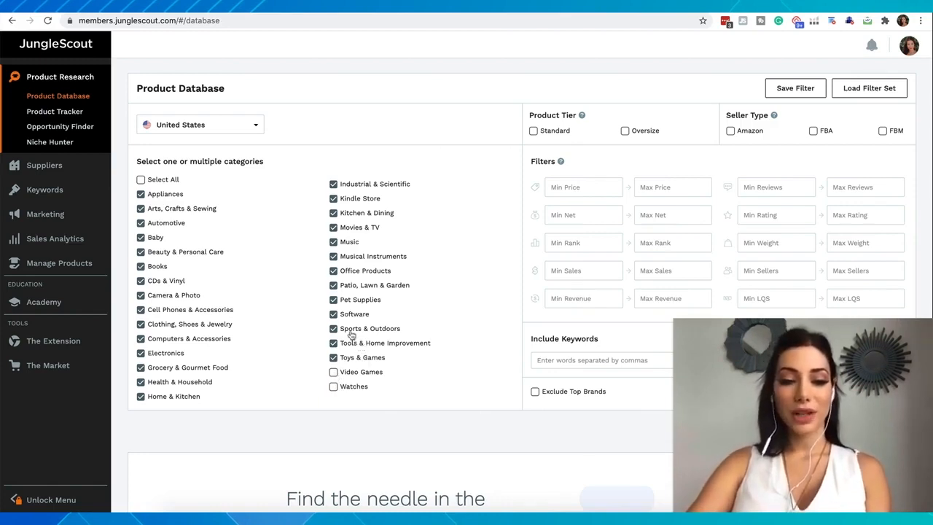
click(335, 315)
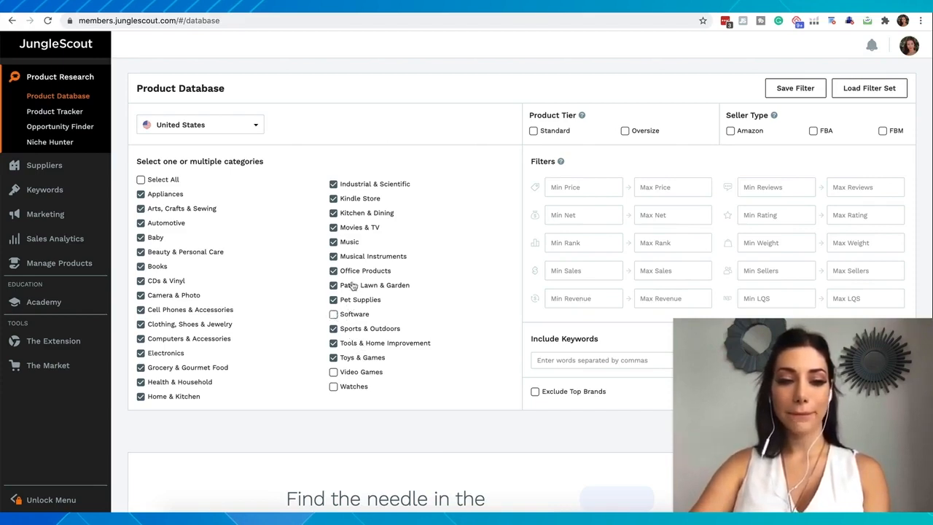
click(335, 243)
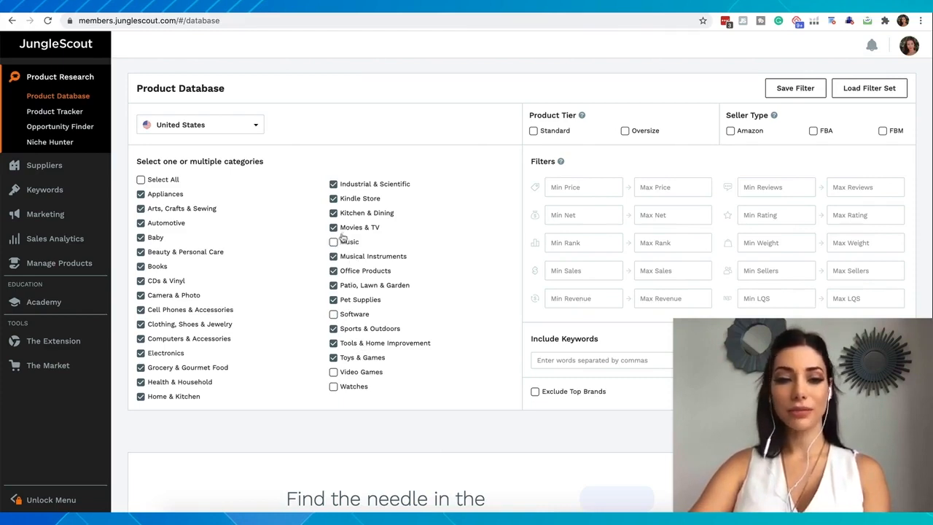
click(333, 228)
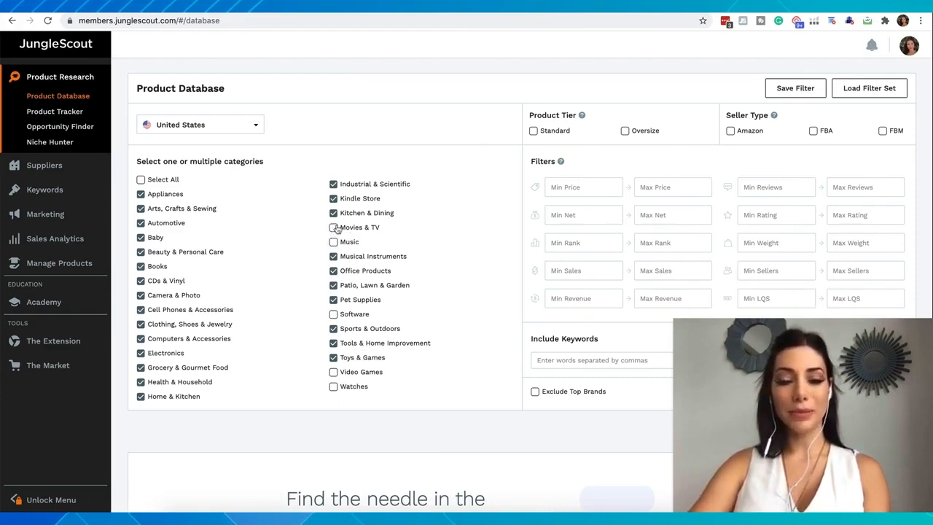
click(333, 199)
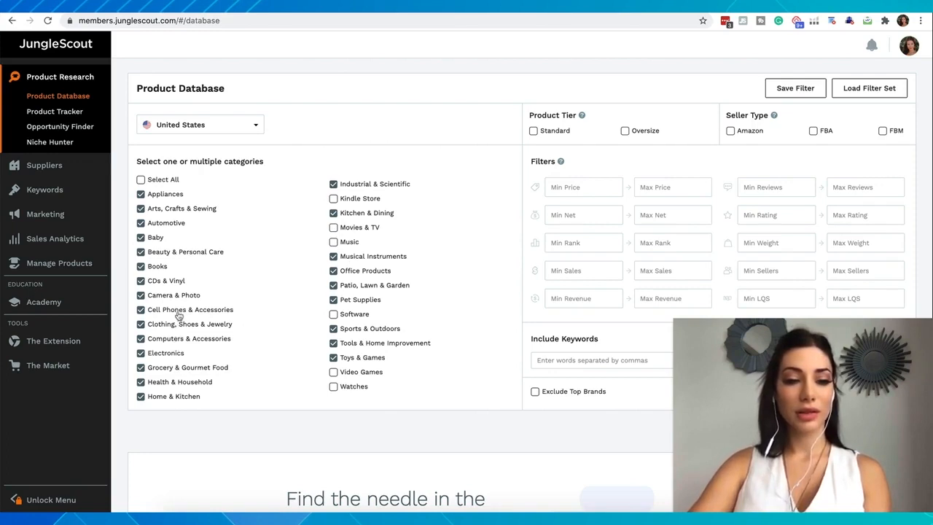
Step: Narrow the categories to Arts, Crafts & Sewing, clearing Camera & Photo, CDs & Vinyl, Books, Appliances, Home & Kitchen and the other remaining ones
click(142, 339)
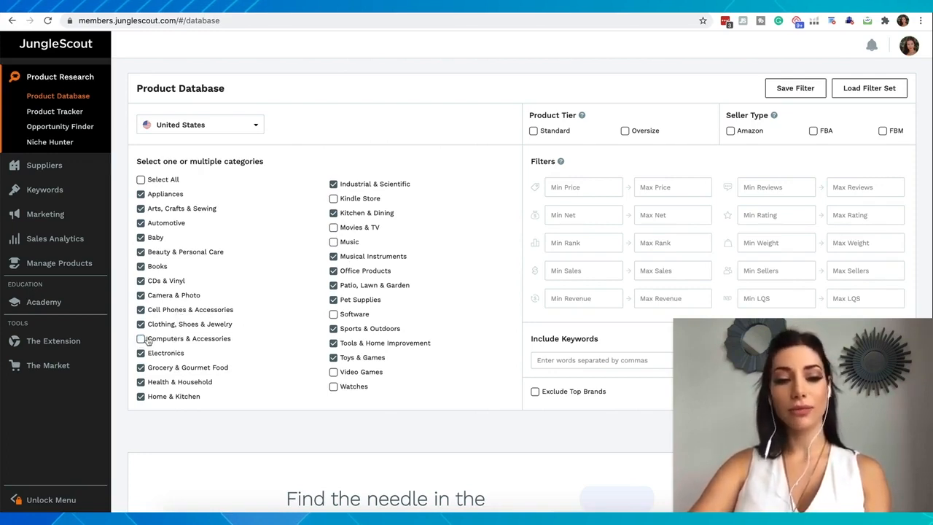
click(141, 339)
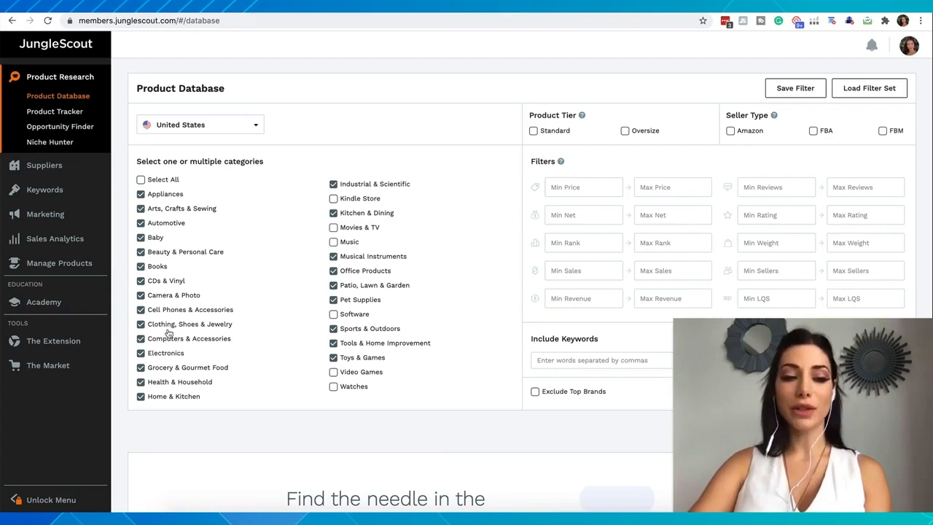
click(141, 295)
click(140, 281)
click(140, 267)
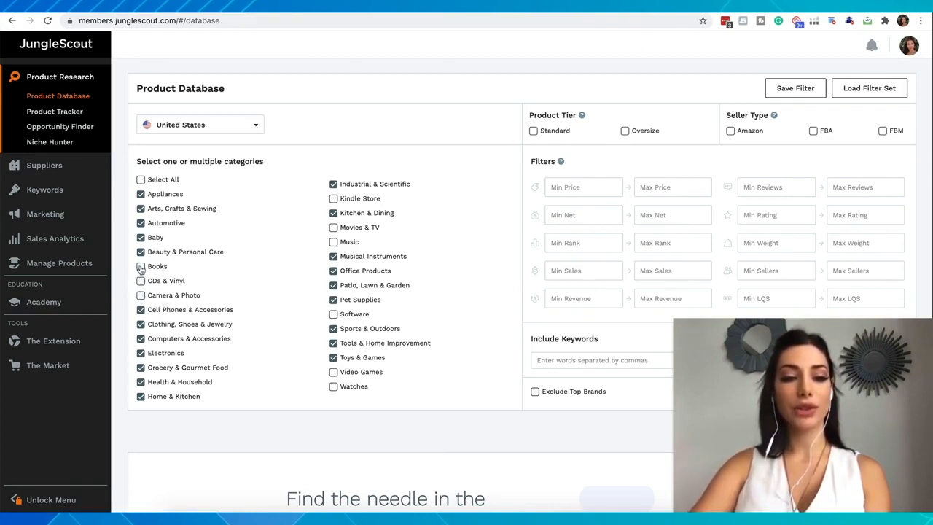
click(141, 194)
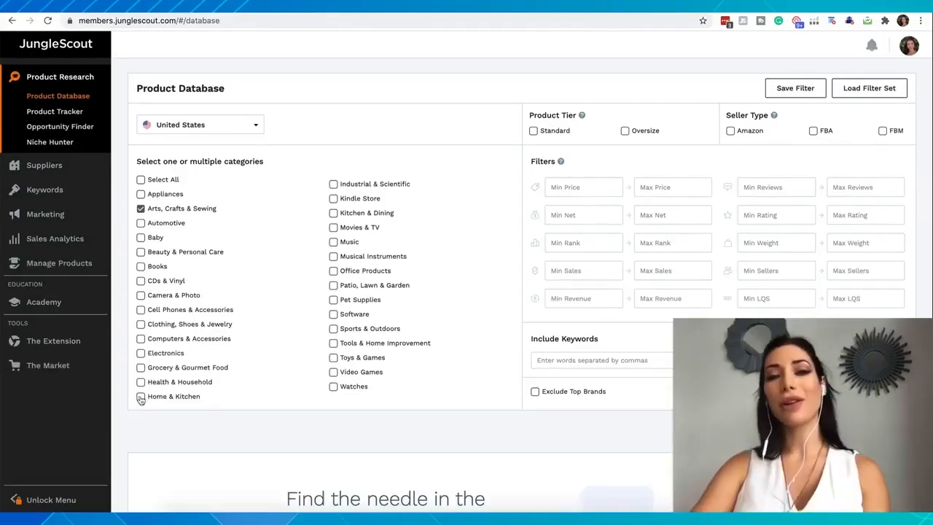
click(141, 397)
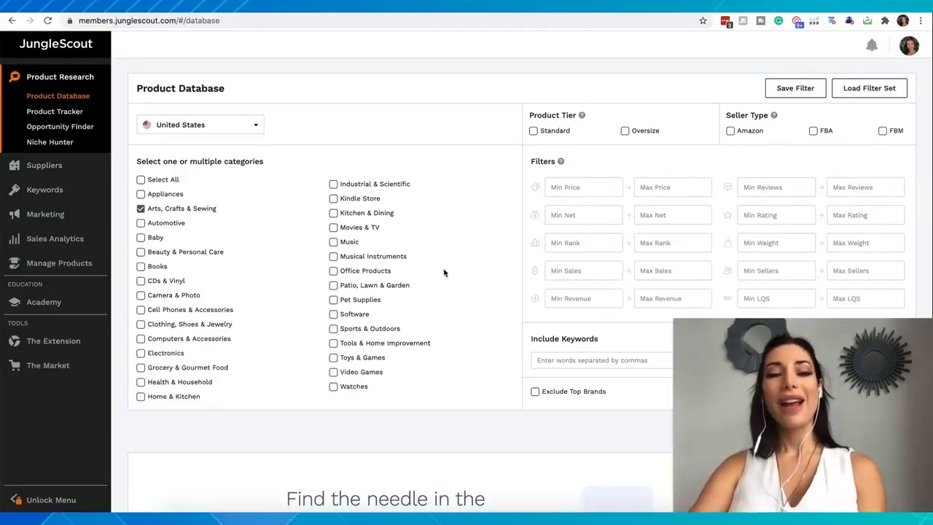
Step: Keep the United States marketplace and restrict results to the Standard product tier with Amazon and FBA seller types
click(250, 129)
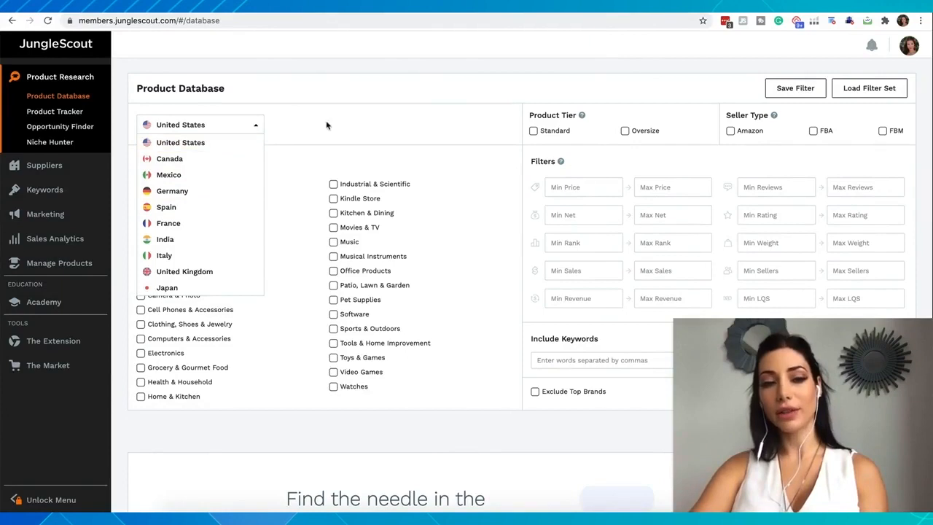
click(346, 129)
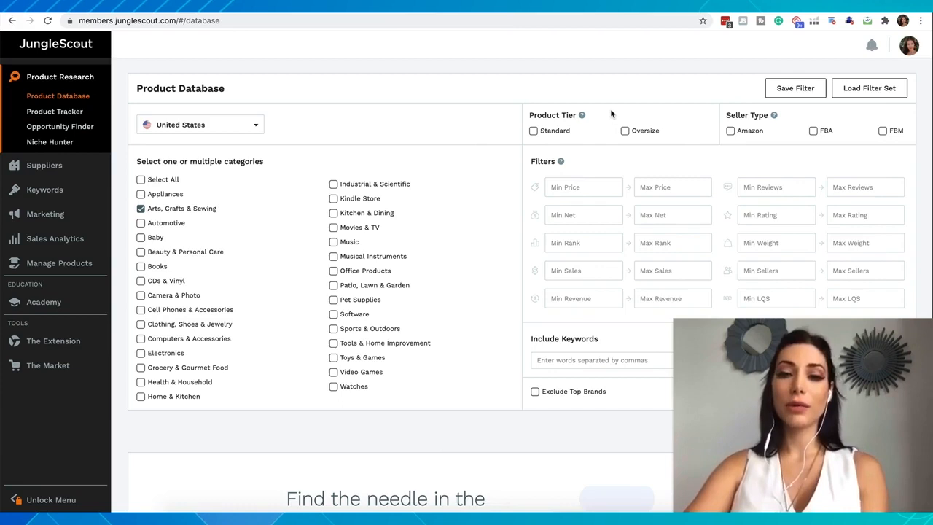
click(533, 134)
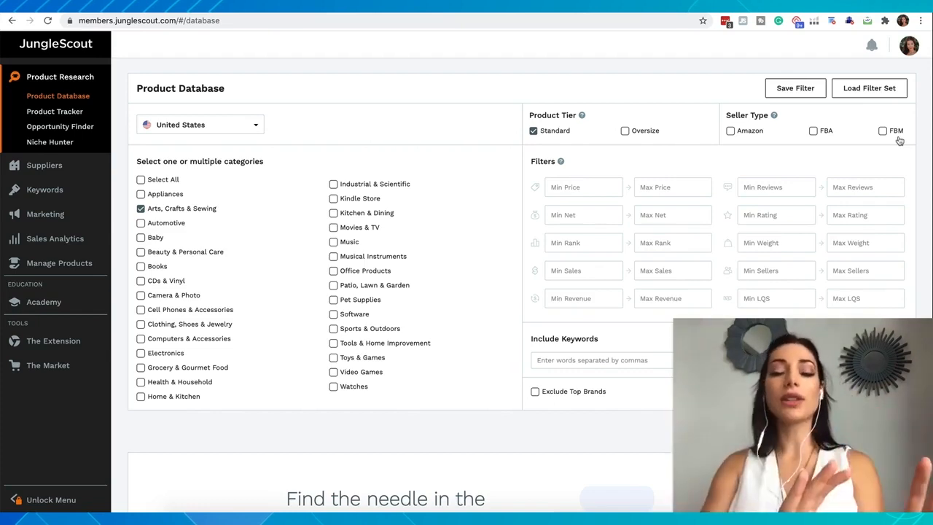
click(730, 134)
click(814, 131)
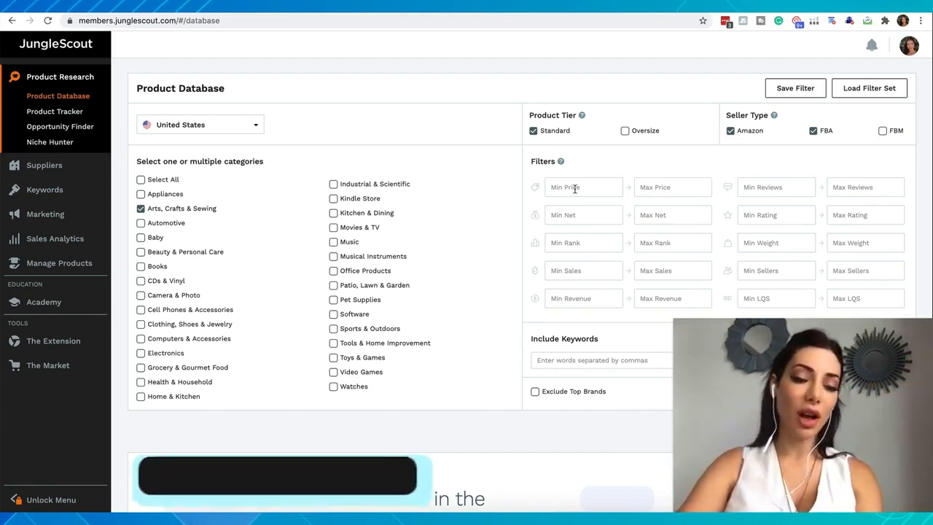
Step: Set the price filter to a range from 15 to 70
click(574, 188)
text(15)
click(664, 191)
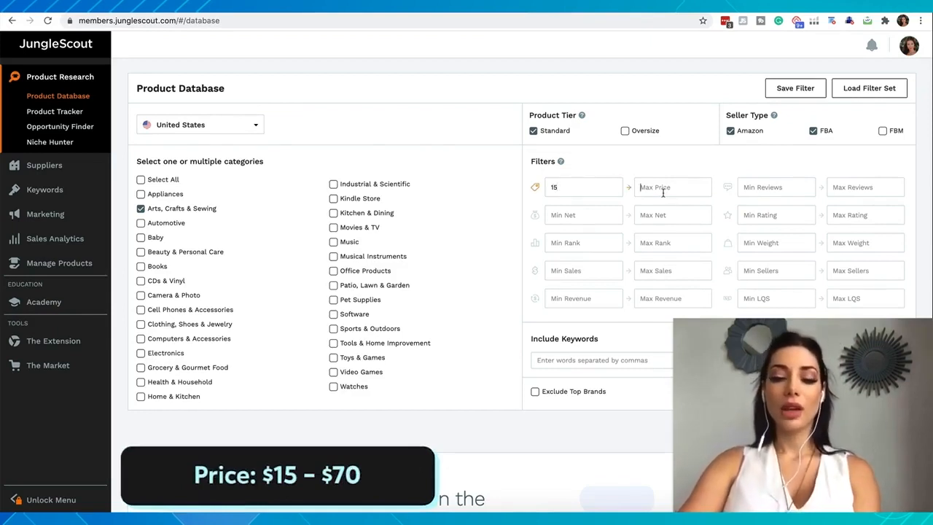
text(70)
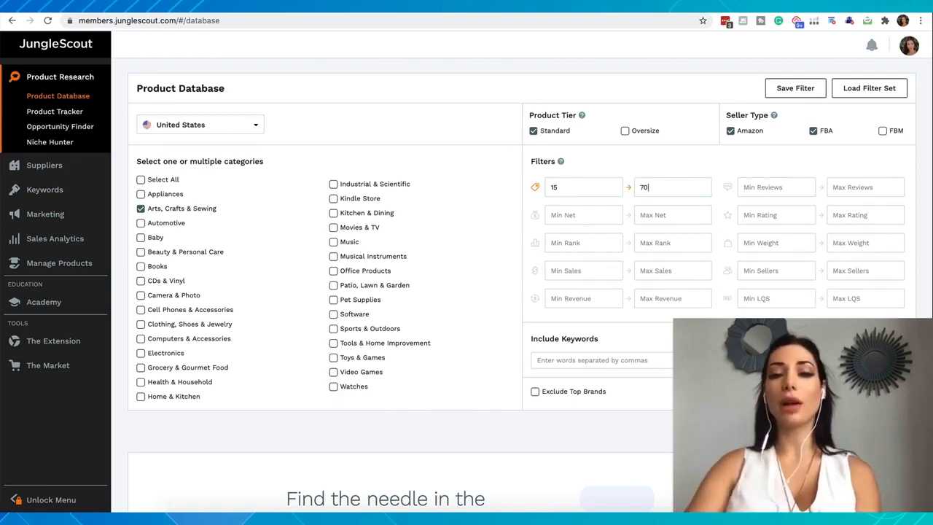
Step: Limit the reviews to a maximum of 500 and require minimum sales of 300
click(776, 187)
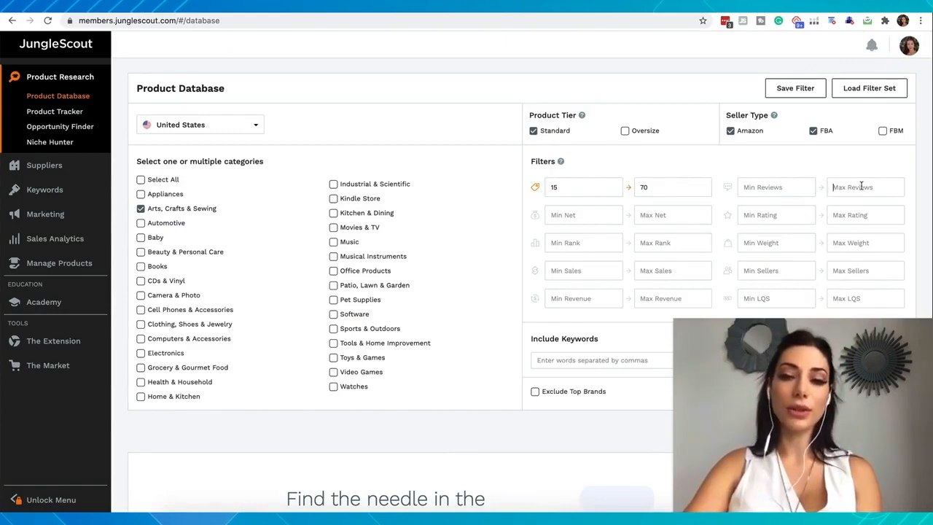
text(50)
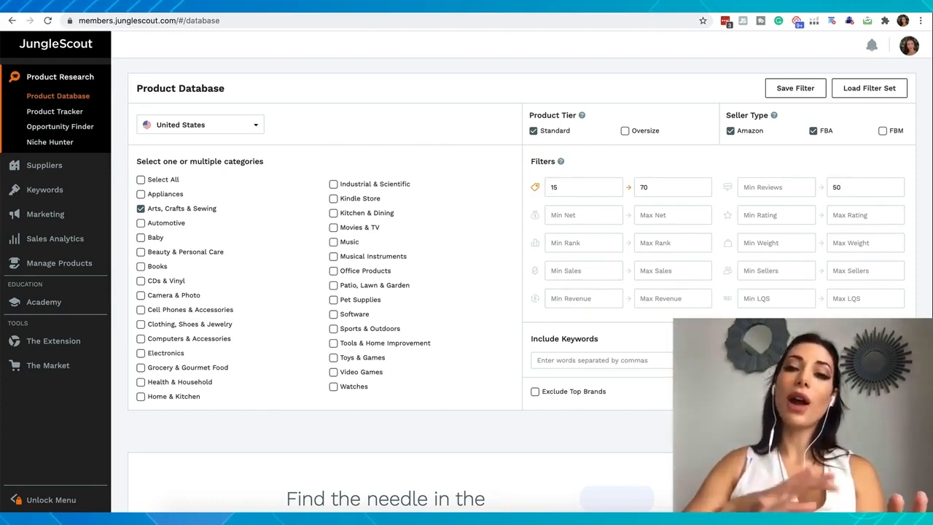
text(0)
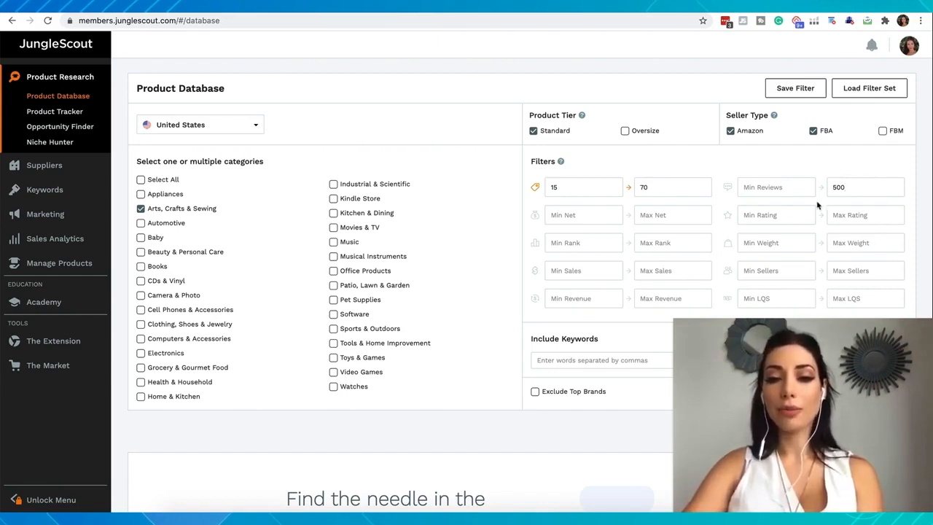
click(596, 269)
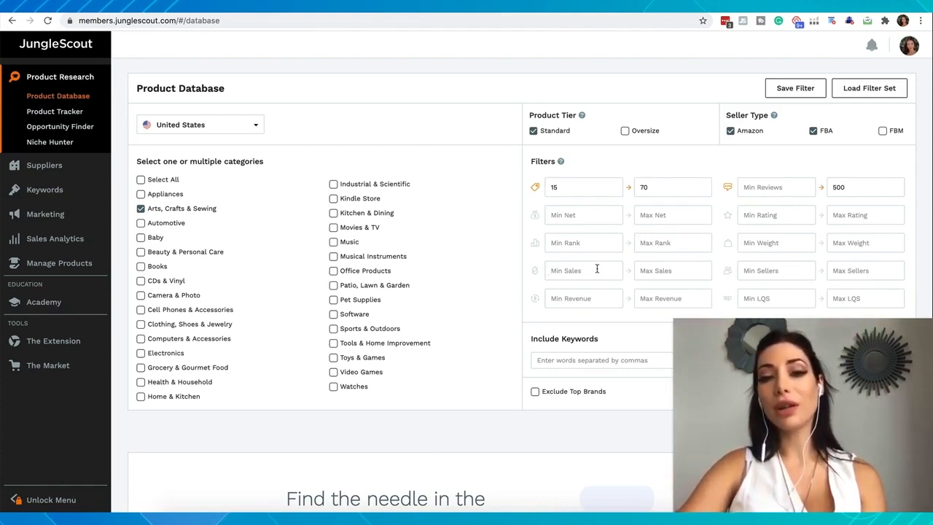
text(300)
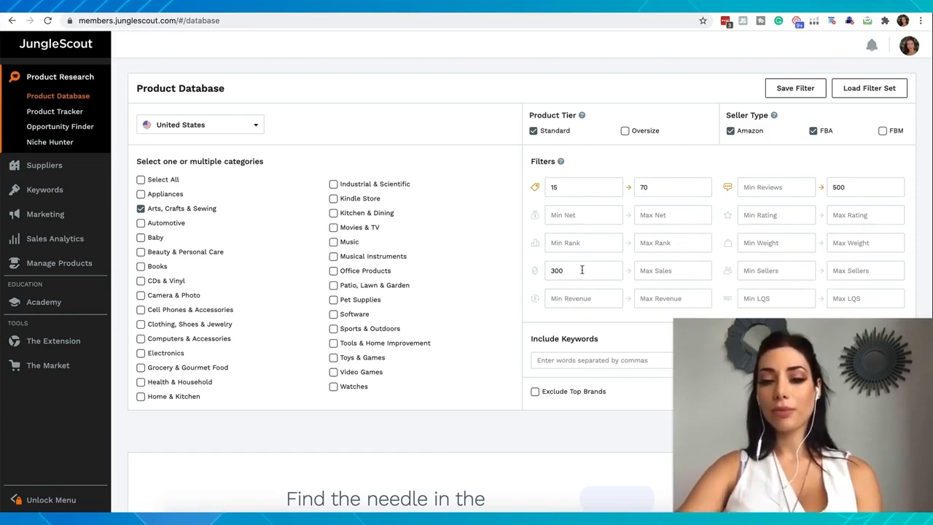
Step: Try a maximum weight filter of 2.5 and clear it again, keeping the minimum sales at 300
scroll(581, 270, down, 1)
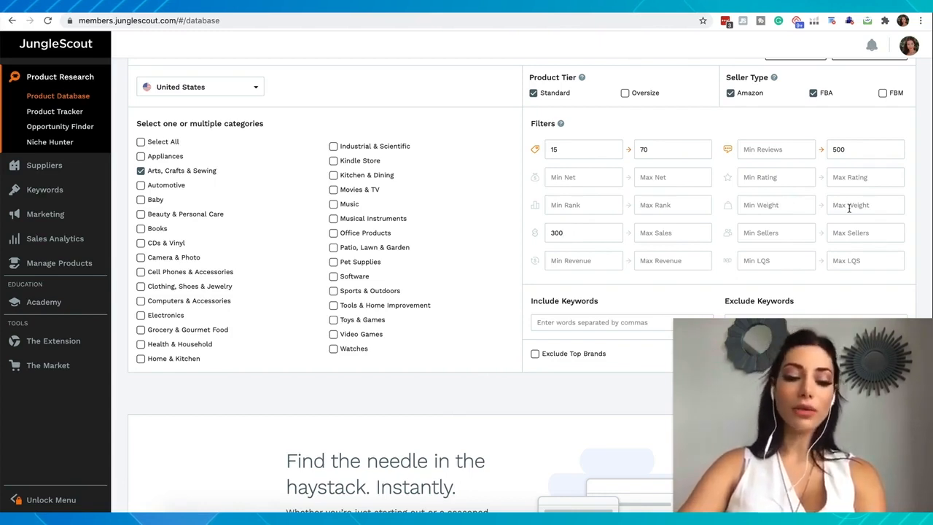
text(2.5)
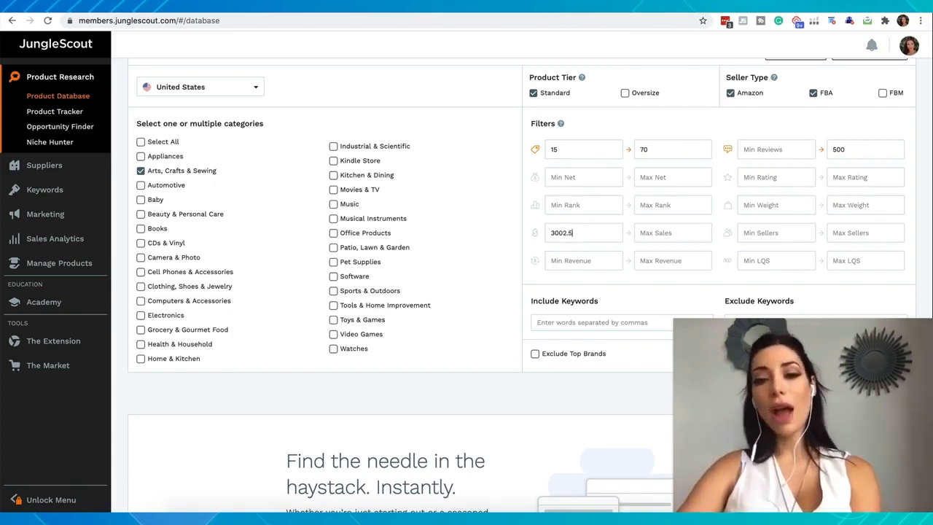
key(BackSpace)
key(BackSpace)
key(BackSpace)
click(863, 205)
text(2.5)
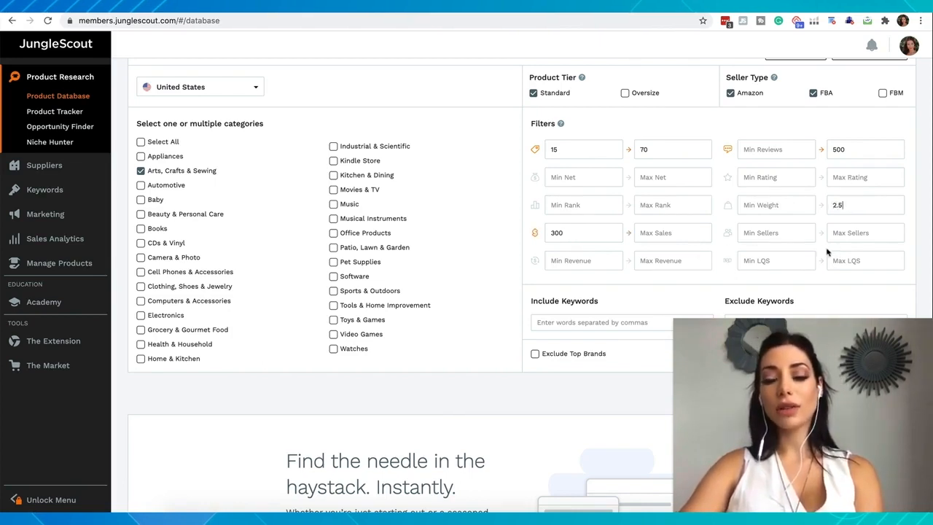
key(BackSpace)
key(BackSpace)
key(BackSpace)
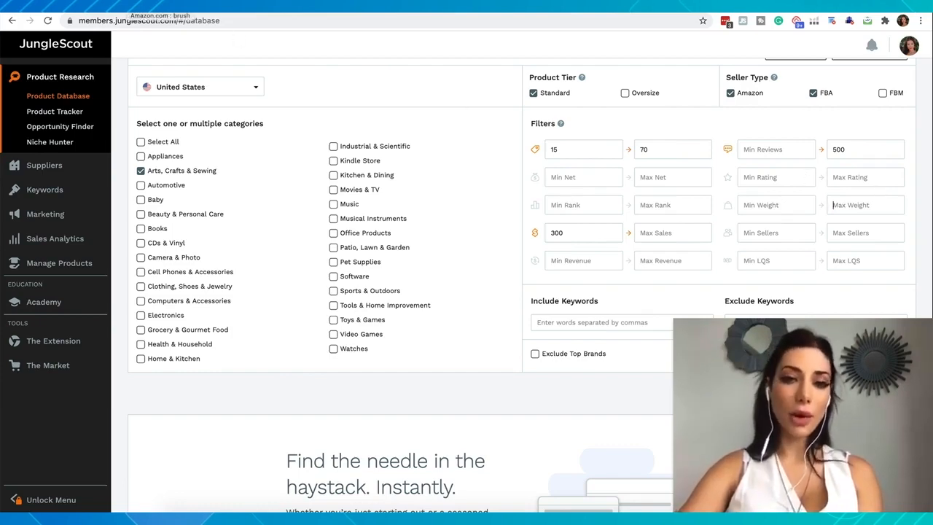
Step: Switch to the Amazon search results for "brush" and examine the listings' star ratings, review counts and rating breakdowns
click(133, 7)
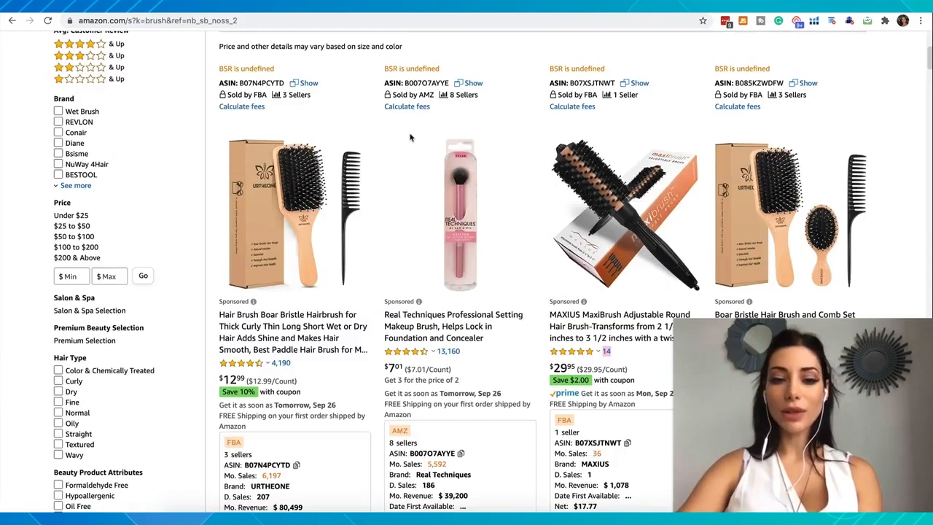
mouse_move(419, 356)
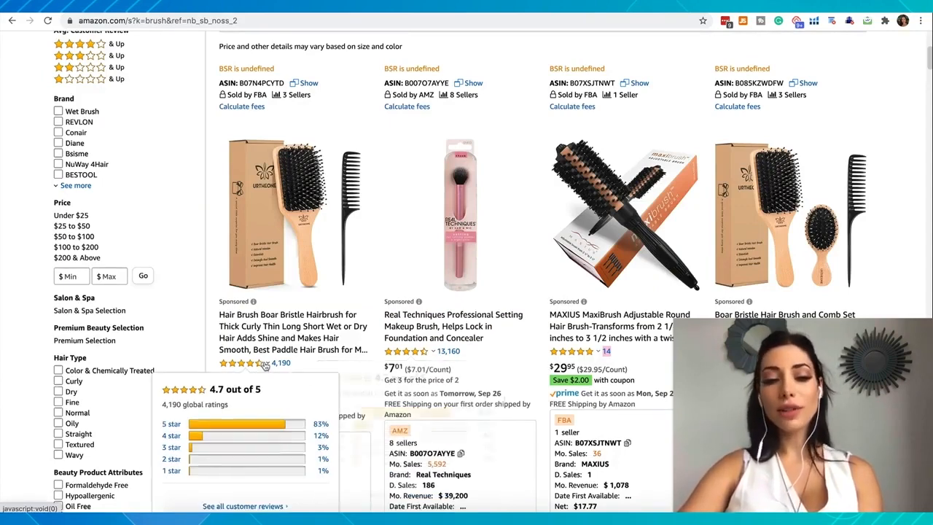
scroll(532, 330, down, 2)
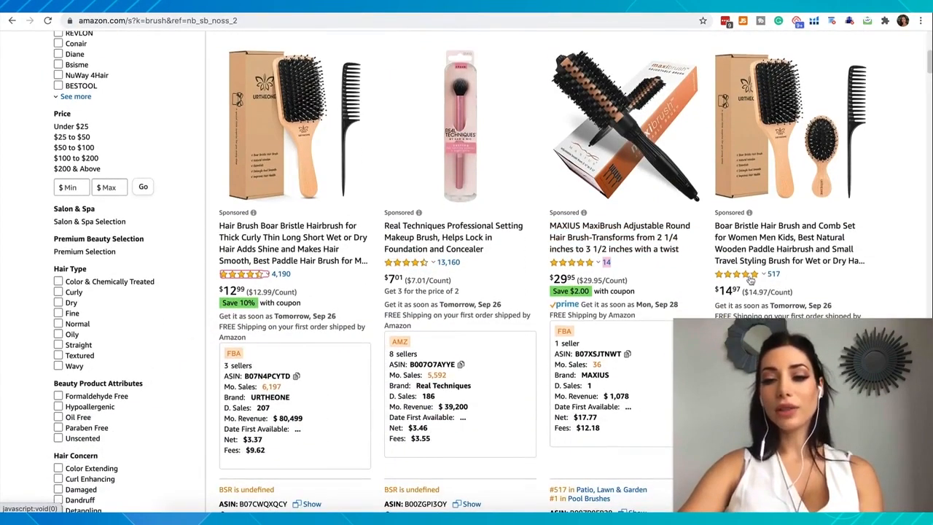
mouse_move(749, 277)
scroll(575, 271, down, 6)
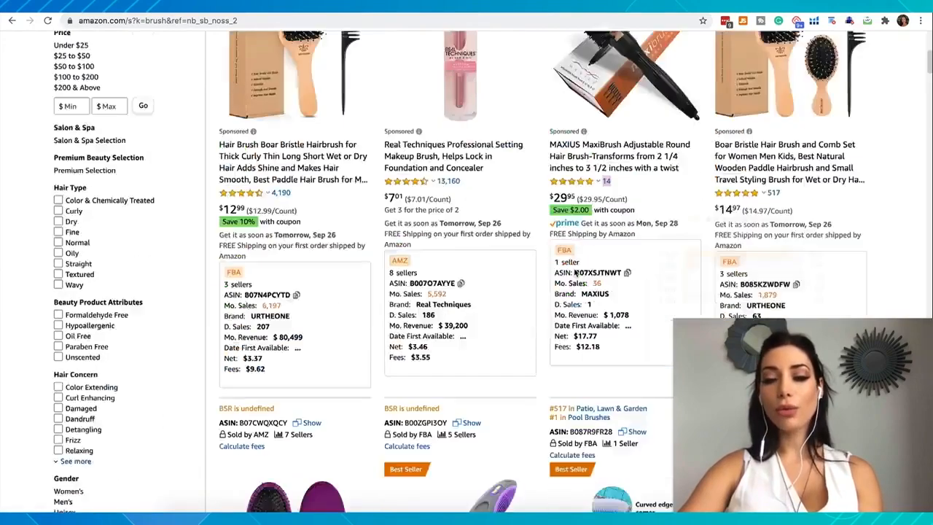
scroll(575, 271, down, 1)
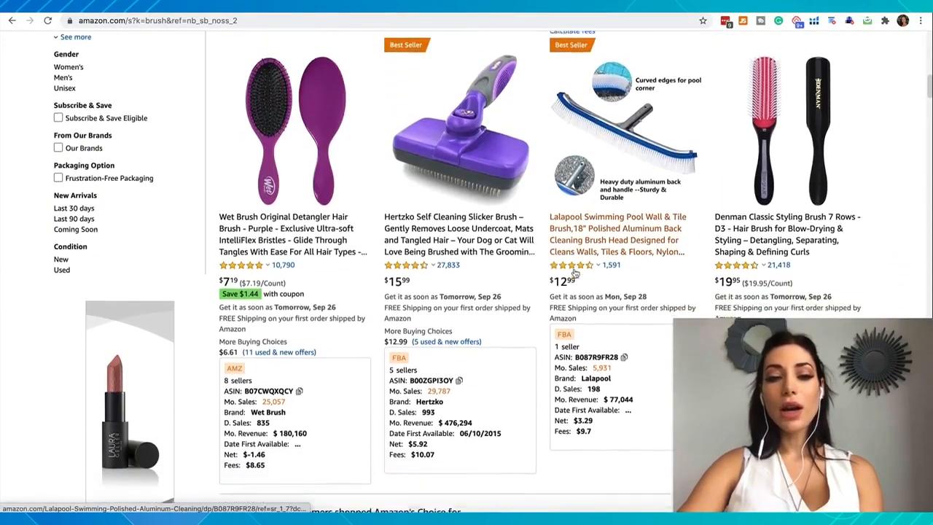
scroll(574, 270, down, 3)
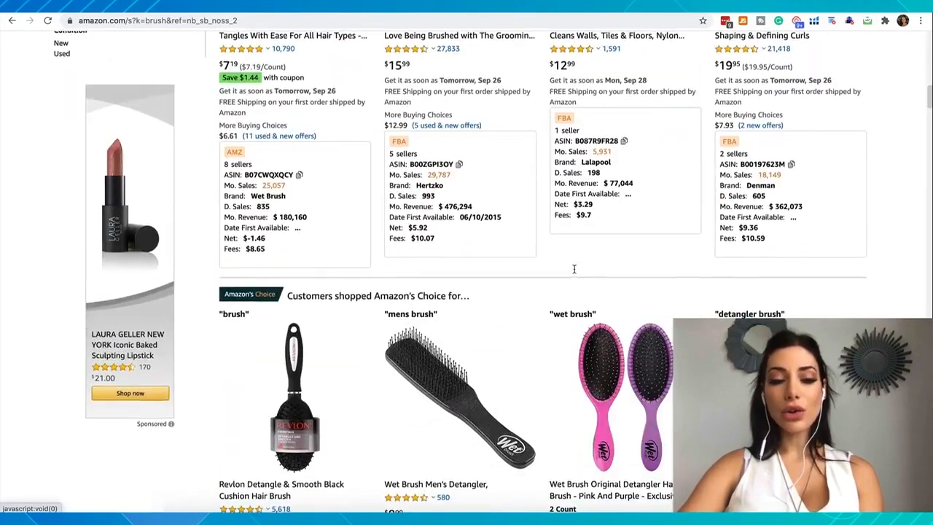
scroll(575, 271, down, 3)
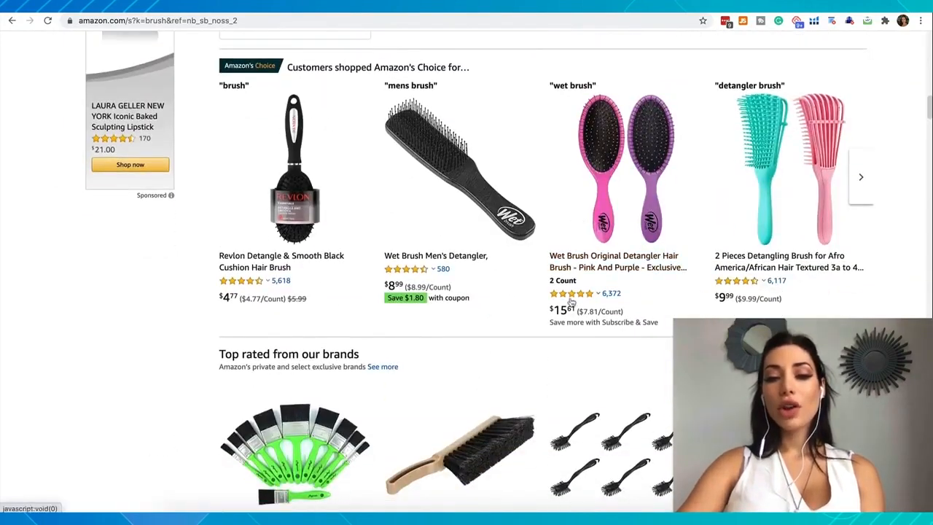
mouse_move(572, 301)
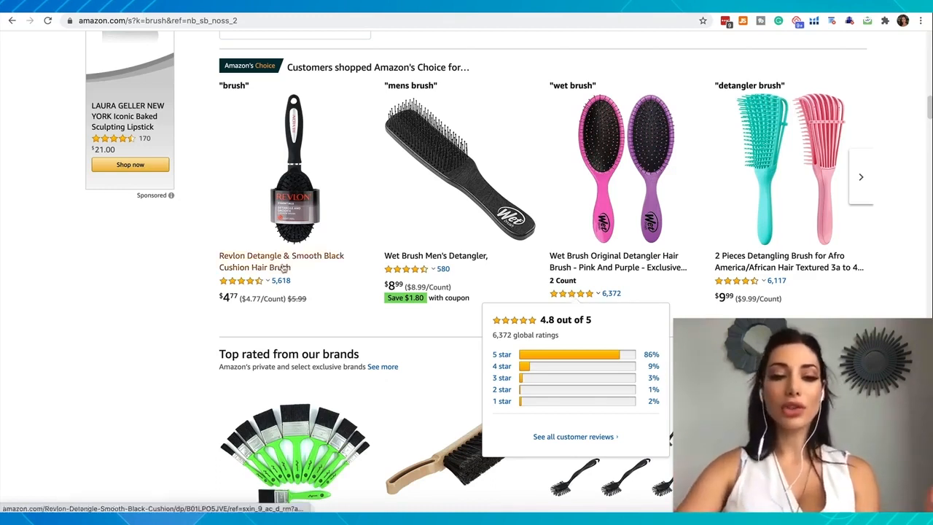
mouse_move(257, 284)
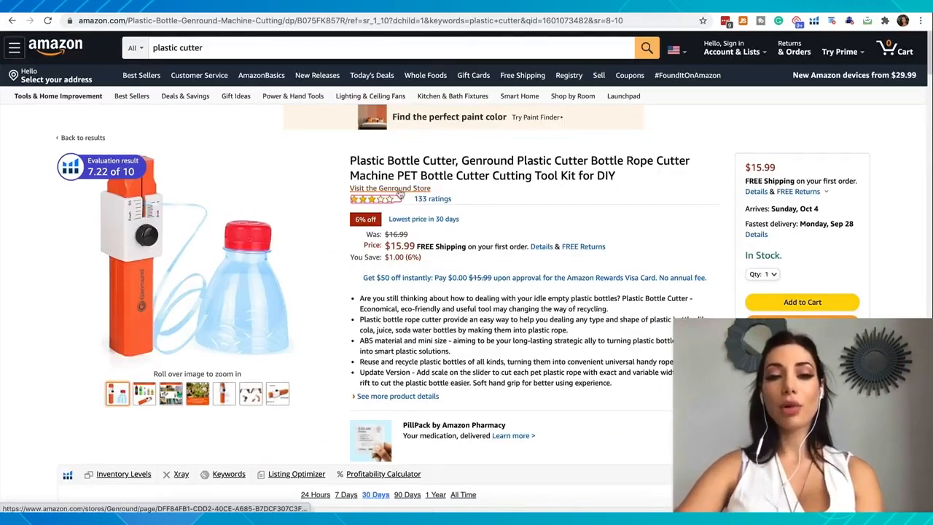
Step: Examine the star rating of the Genround plastic bottle cutter listing on Amazon
mouse_move(369, 207)
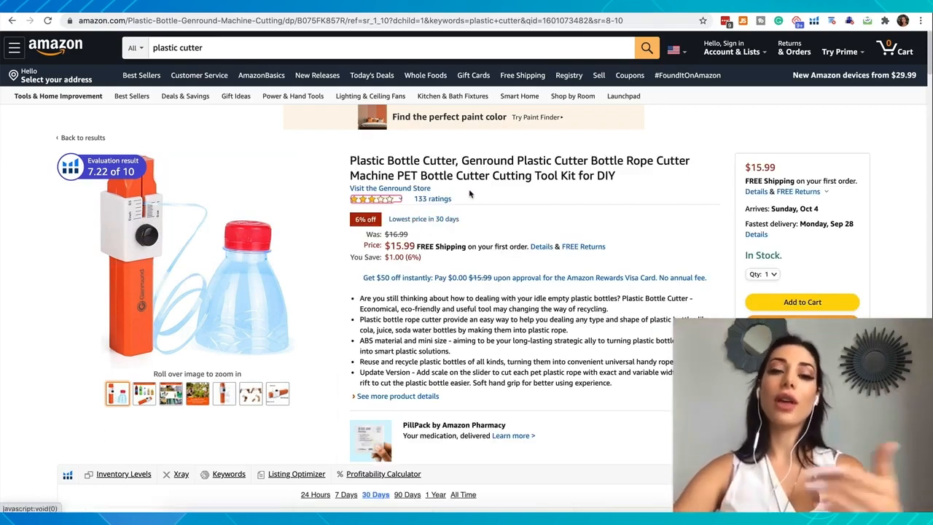
mouse_move(384, 199)
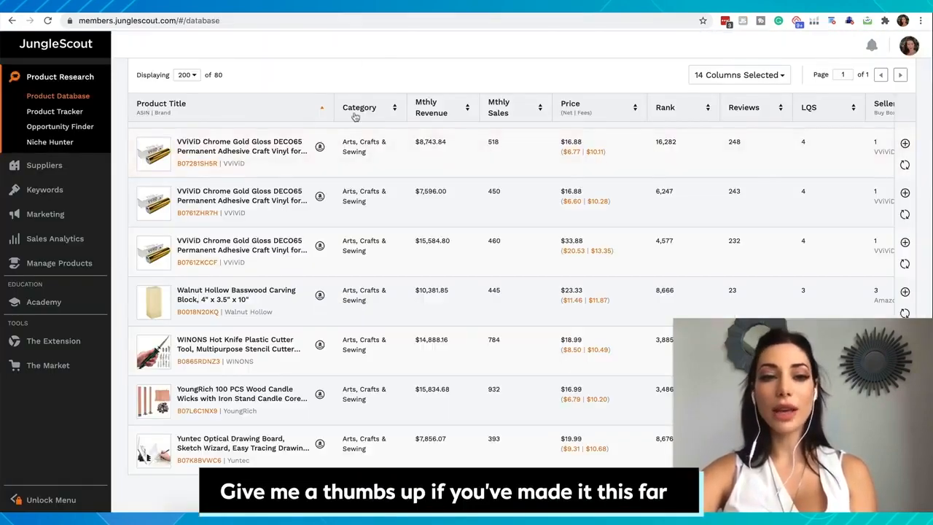
Step: Return to the Product Database filters and try excluding top brands, clearing that option again
scroll(354, 117, up, 15)
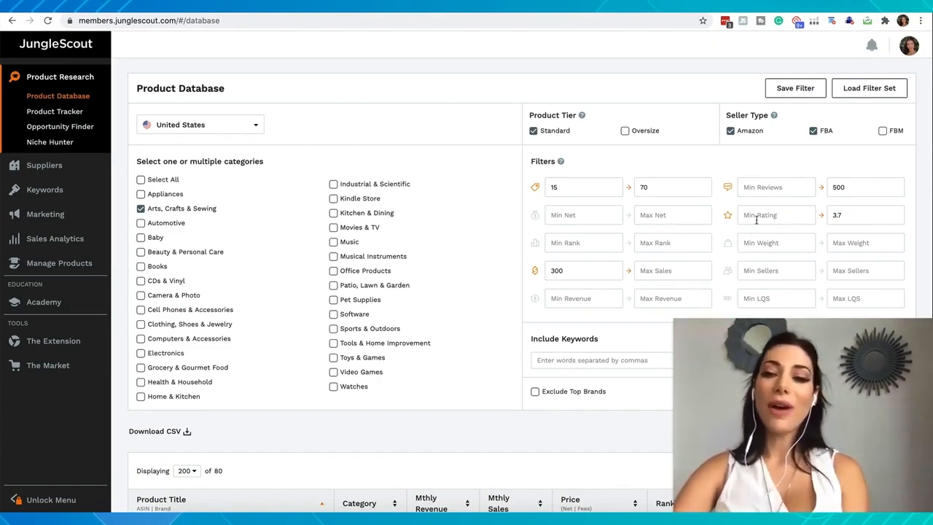
drag(845, 215, 809, 215)
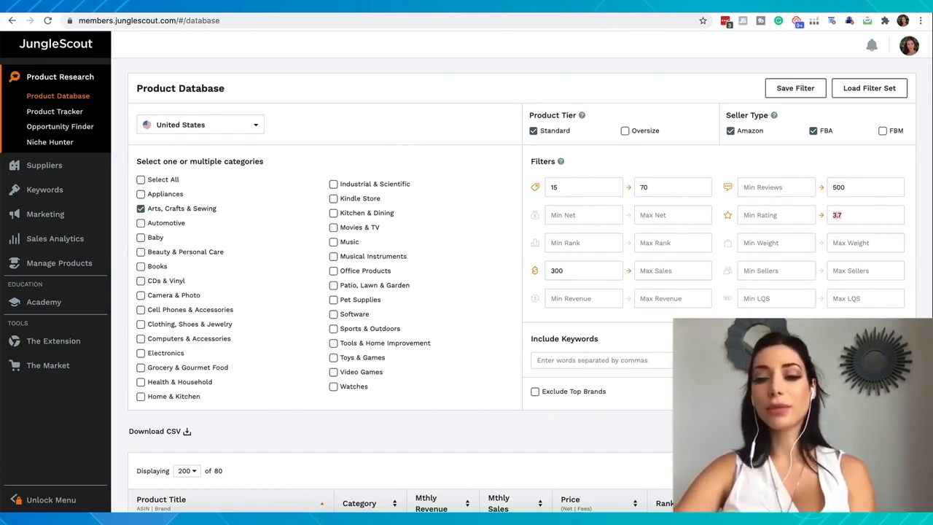
scroll(698, 311, down, 1)
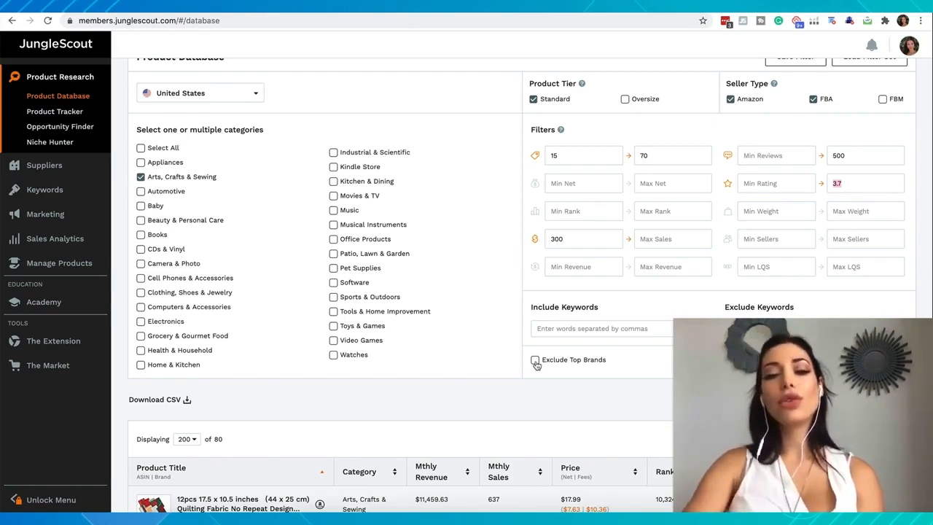
click(535, 361)
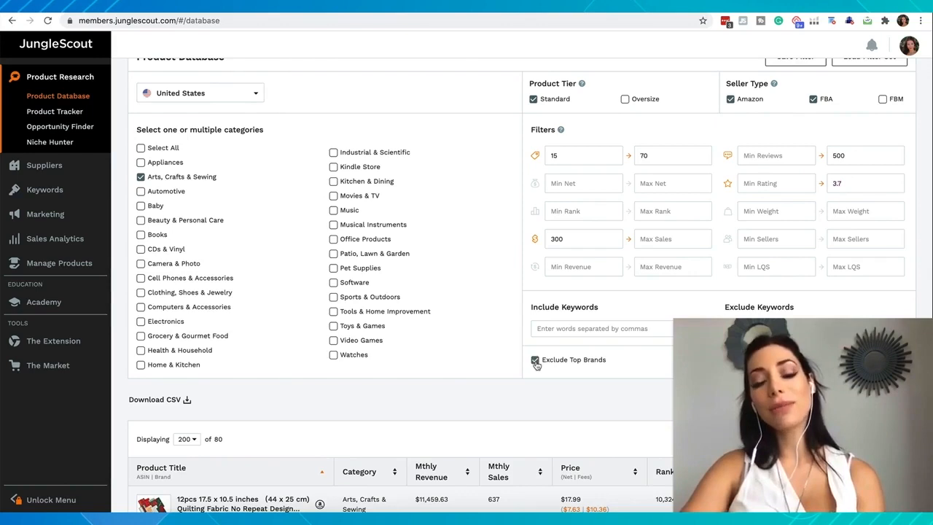
click(535, 361)
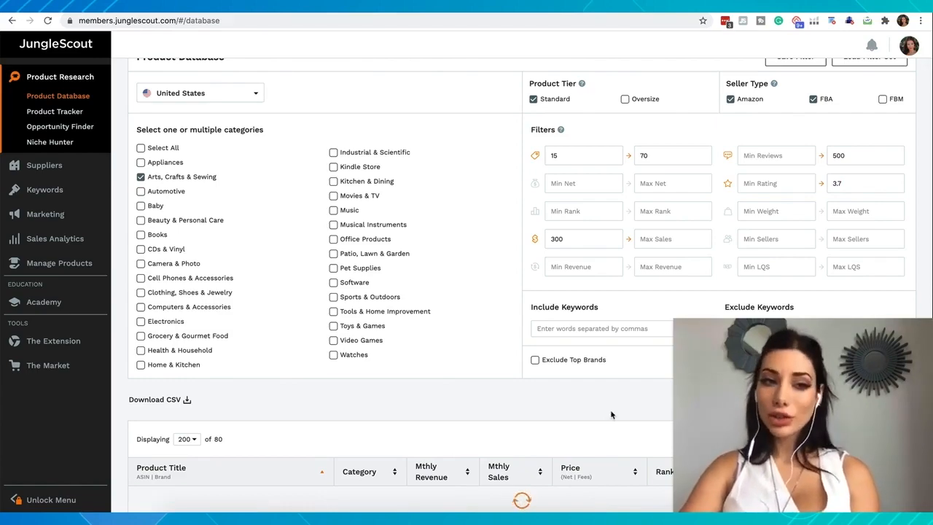
Step: Examine the filtered Arts, Crafts & Sewing results and their product images against the applied filters
scroll(372, 276, down, 5)
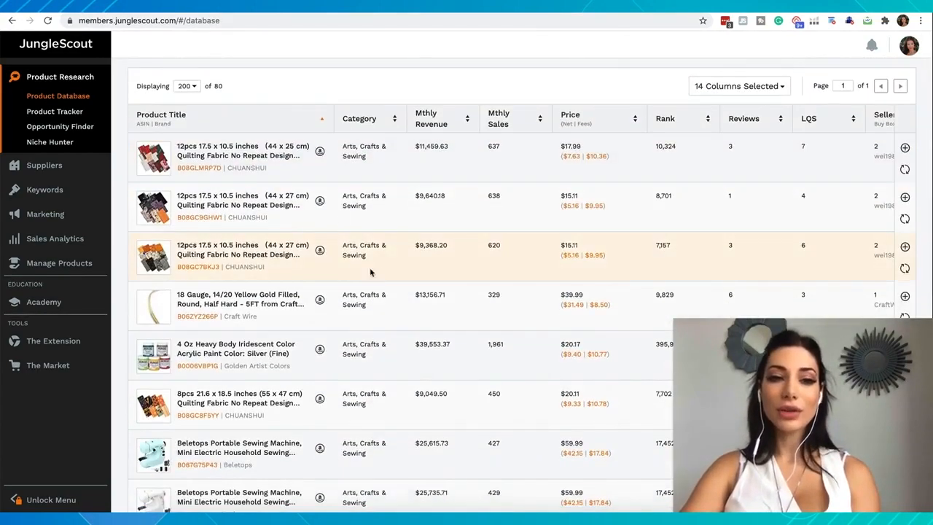
scroll(207, 88, up, 1)
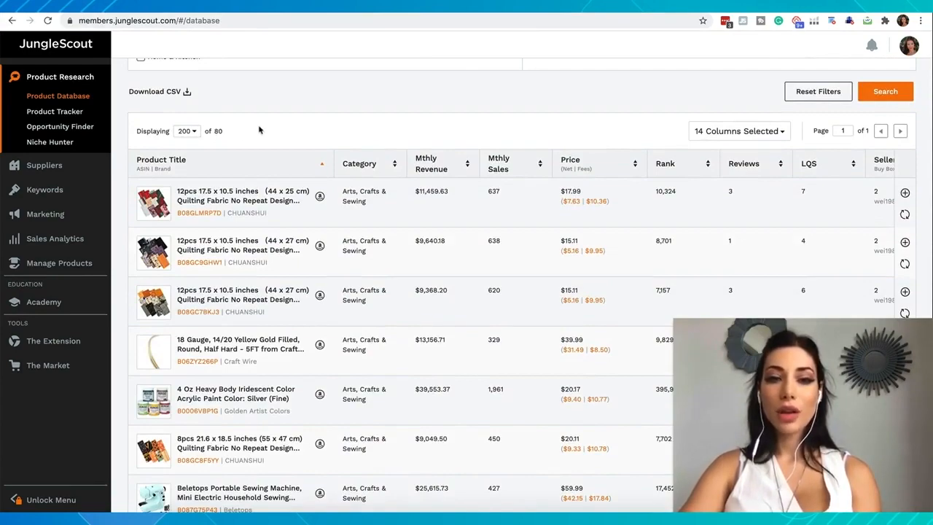
scroll(316, 139, up, 5)
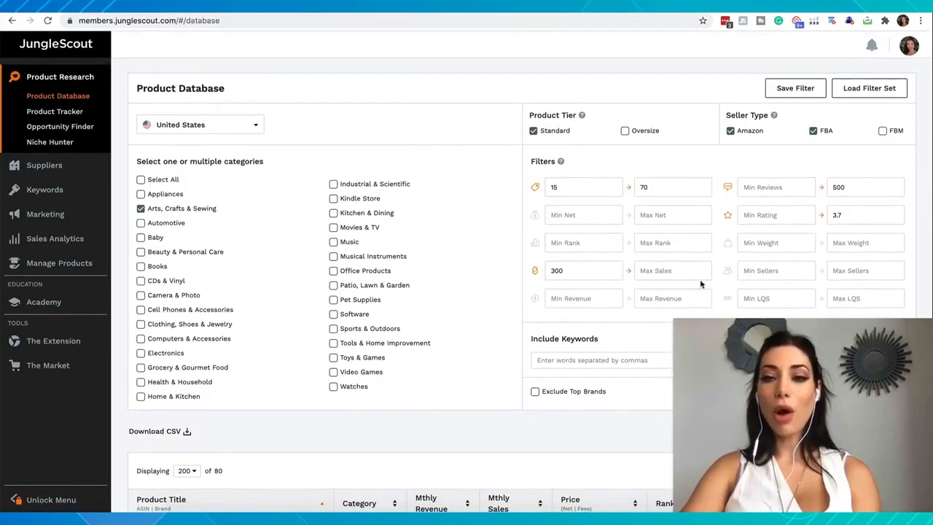
scroll(720, 251, down, 1)
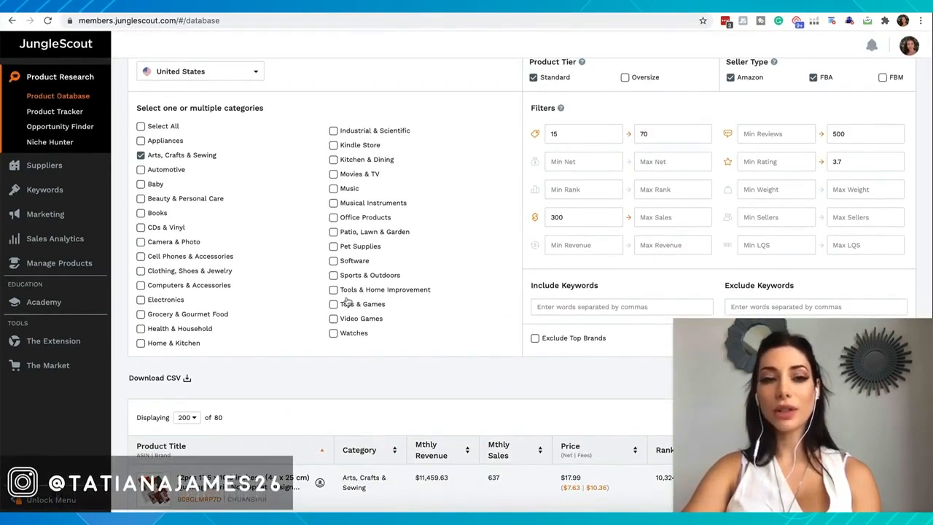
scroll(348, 300, down, 4)
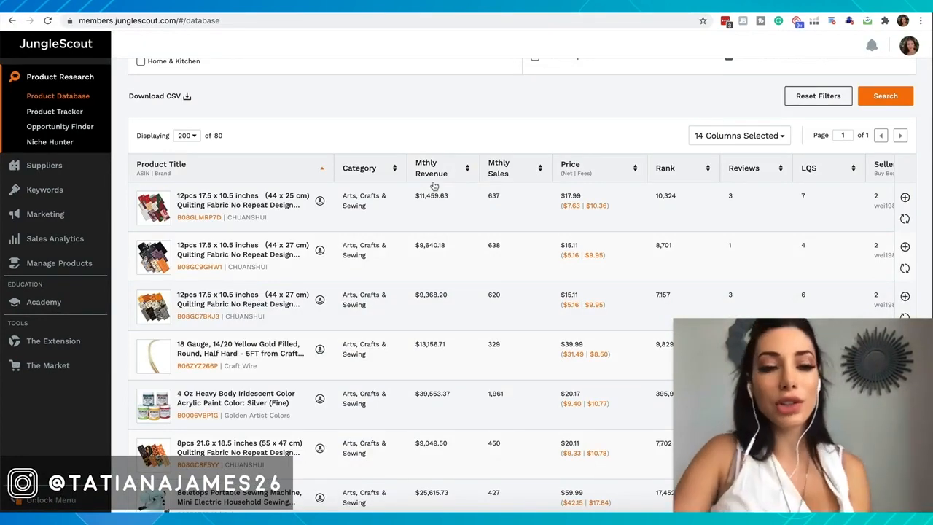
scroll(434, 186, up, 5)
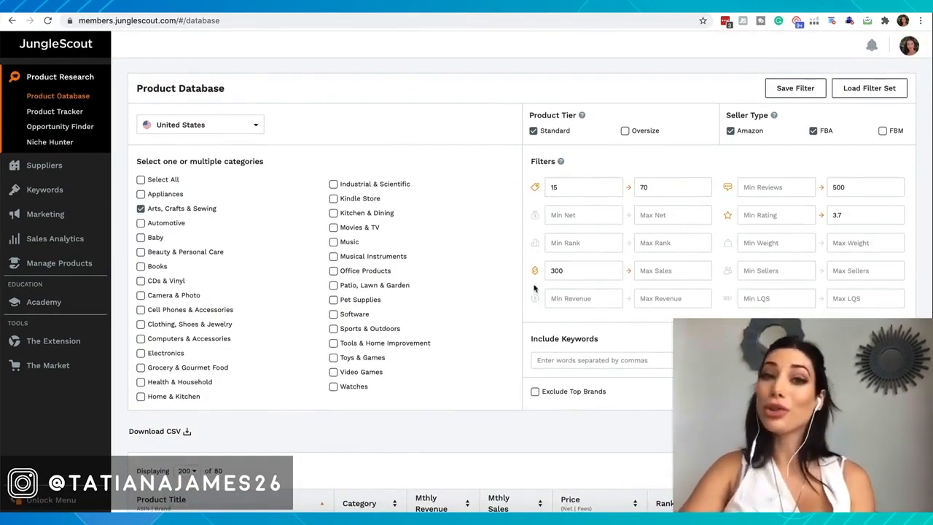
scroll(474, 277, down, 5)
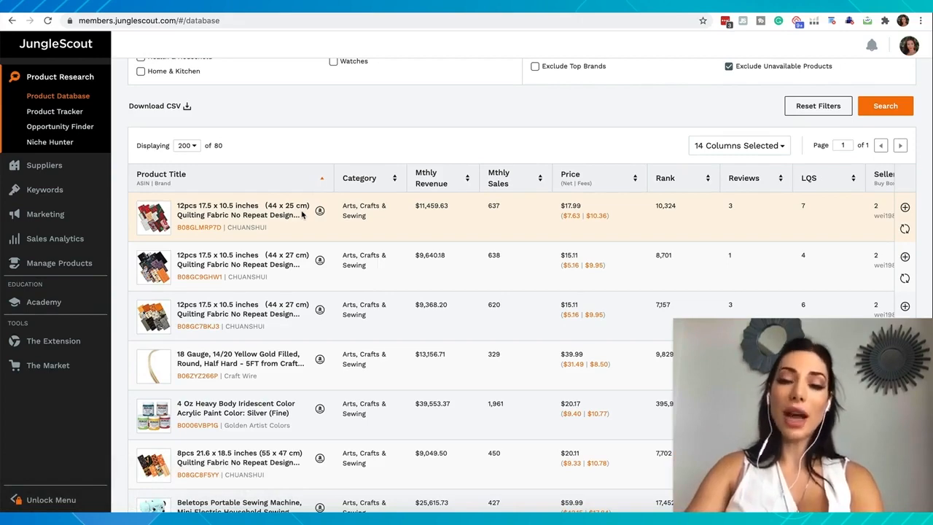
scroll(215, 212, down, 3)
mouse_move(166, 244)
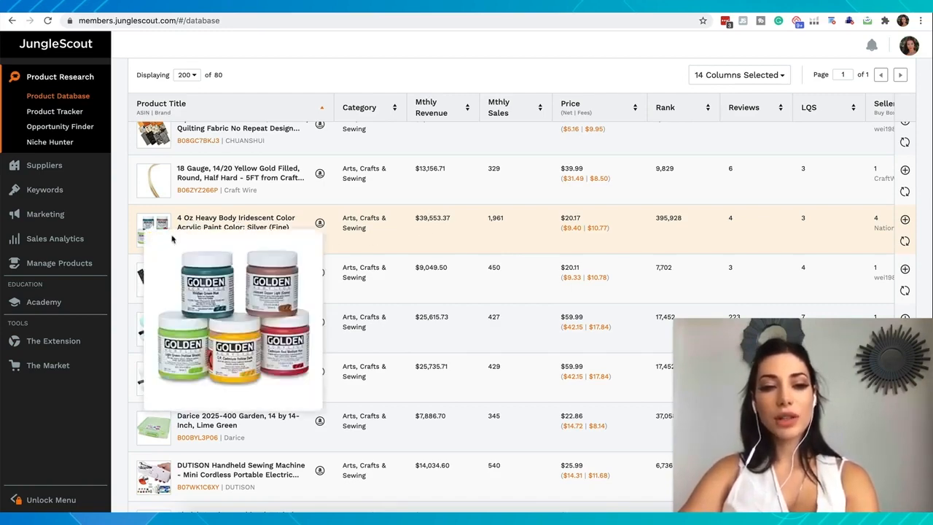
scroll(283, 196, up, 1)
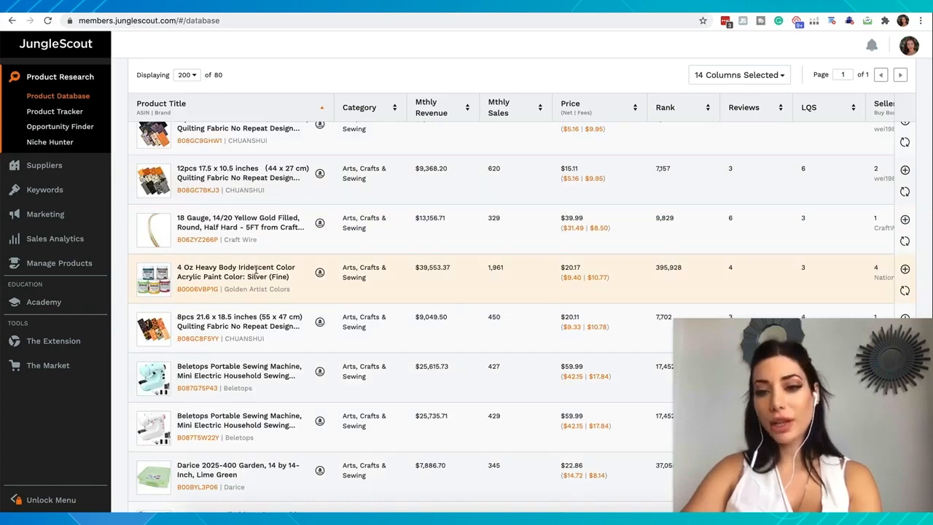
scroll(255, 271, up, 1)
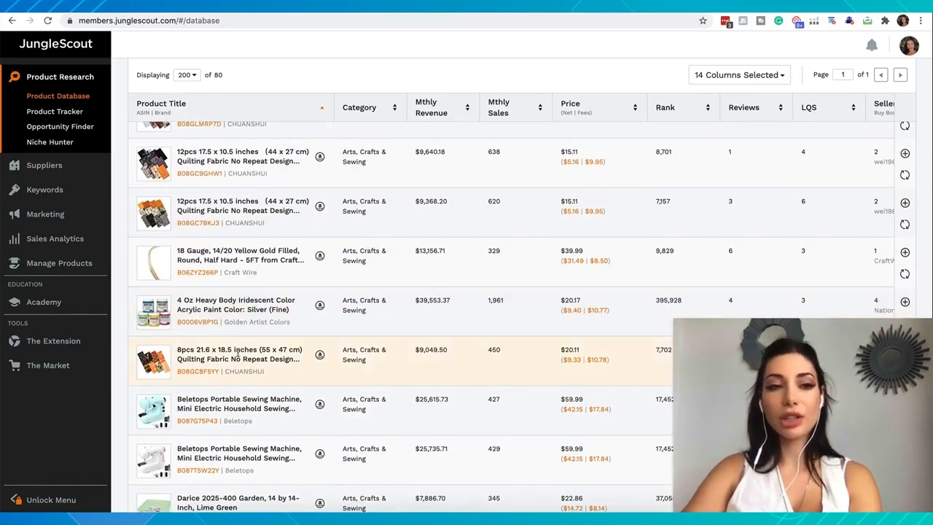
Step: Add the 4 Oz Heavy Body Iridescent acrylic paint to the tracker in a new product group named Arts
scroll(192, 362, down, 1)
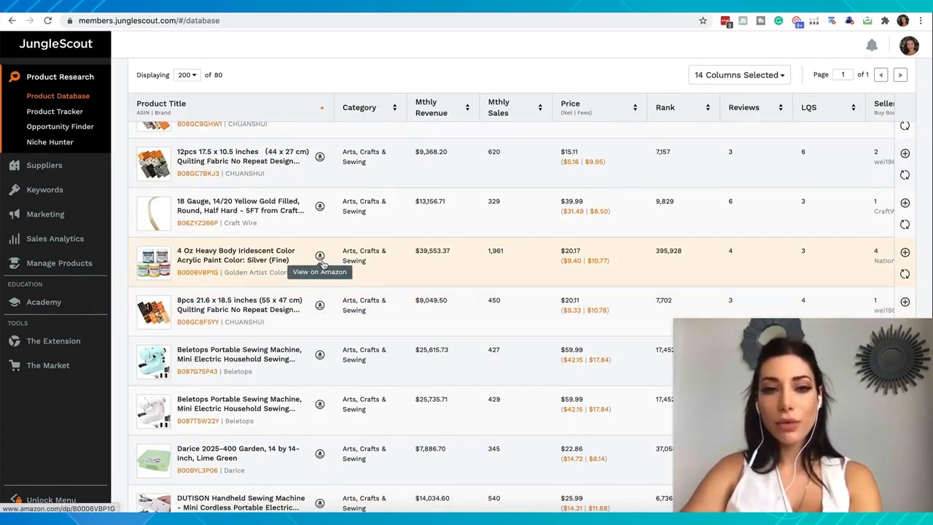
scroll(362, 261, right, 5)
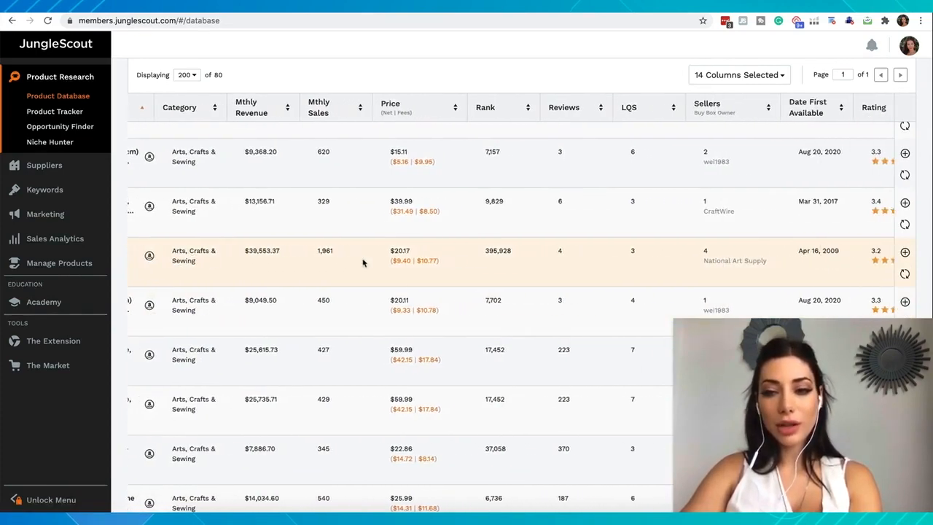
click(905, 253)
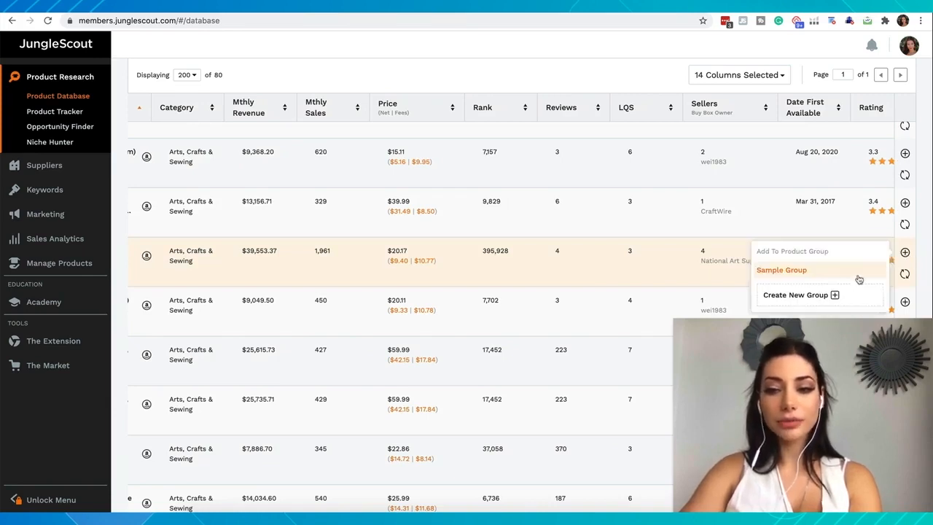
click(825, 297)
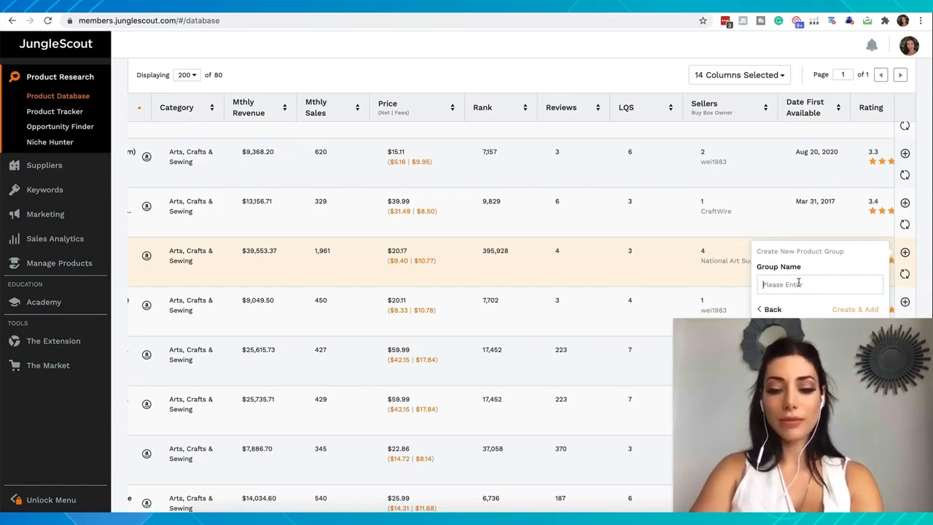
text(Arts)
click(852, 310)
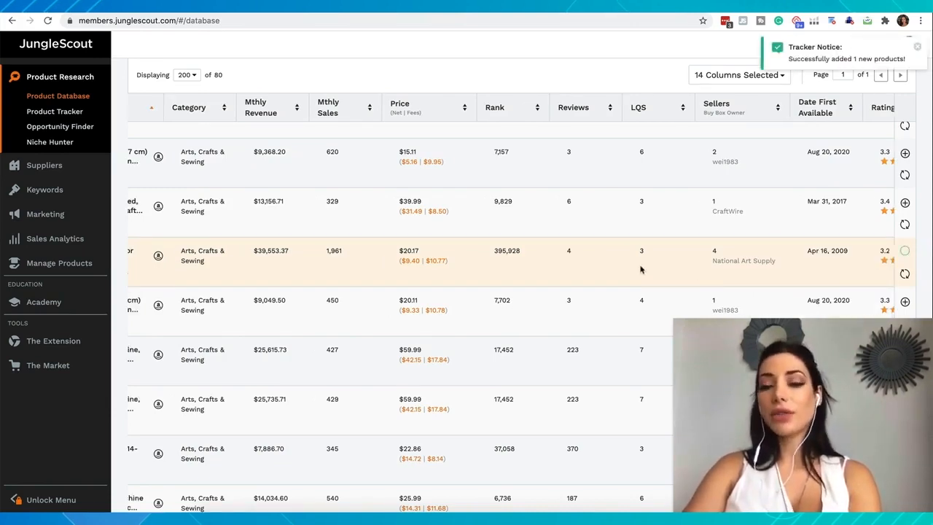
Step: Check the blue Beletops Portable Sewing Machine in the FBA Profit Calculator and add it to the Arts tracker group
scroll(640, 269, left, 4)
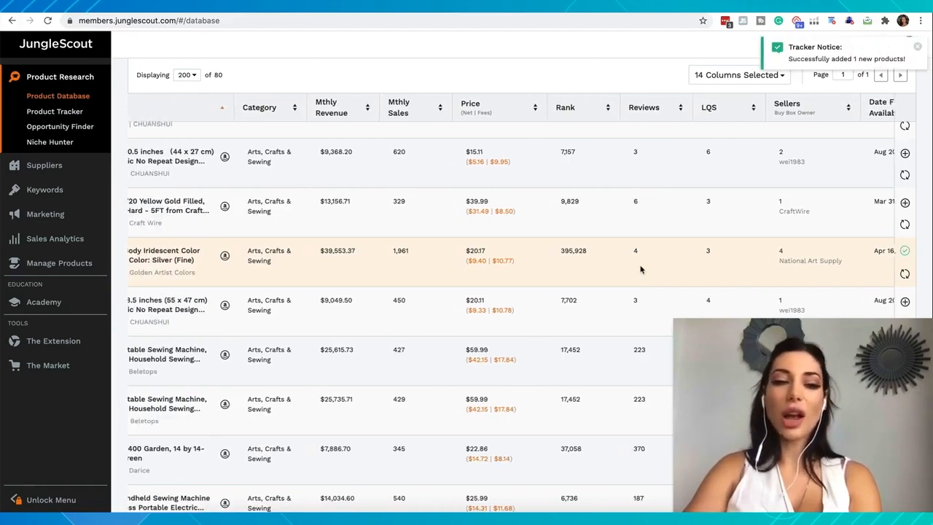
scroll(640, 269, left, 1)
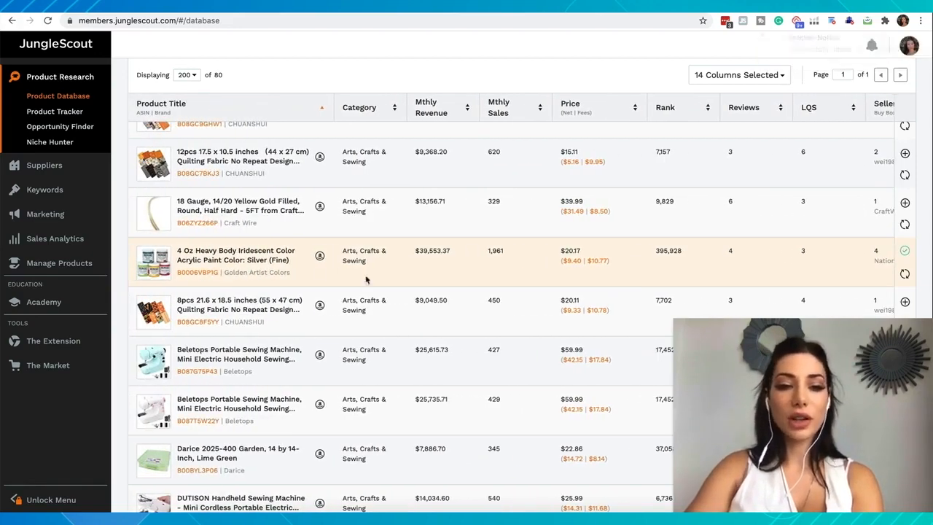
scroll(279, 259, down, 1)
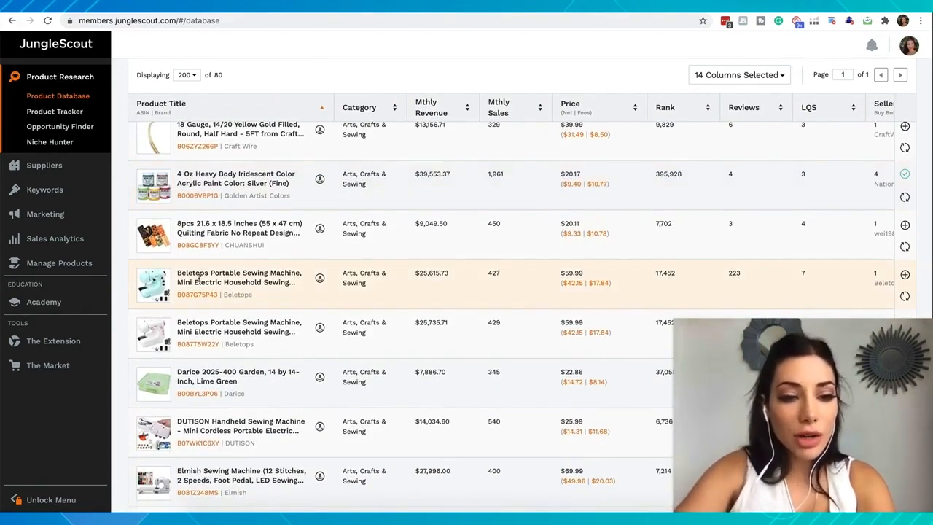
mouse_move(156, 293)
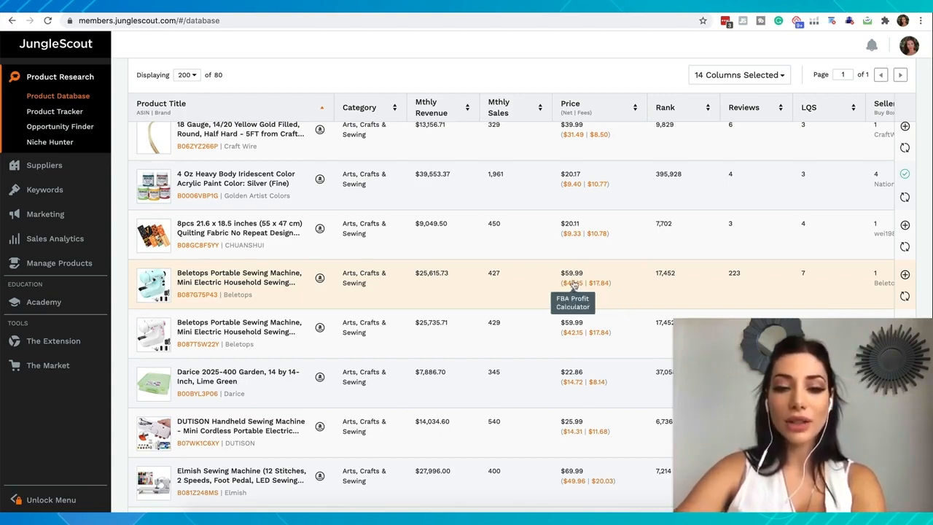
click(572, 284)
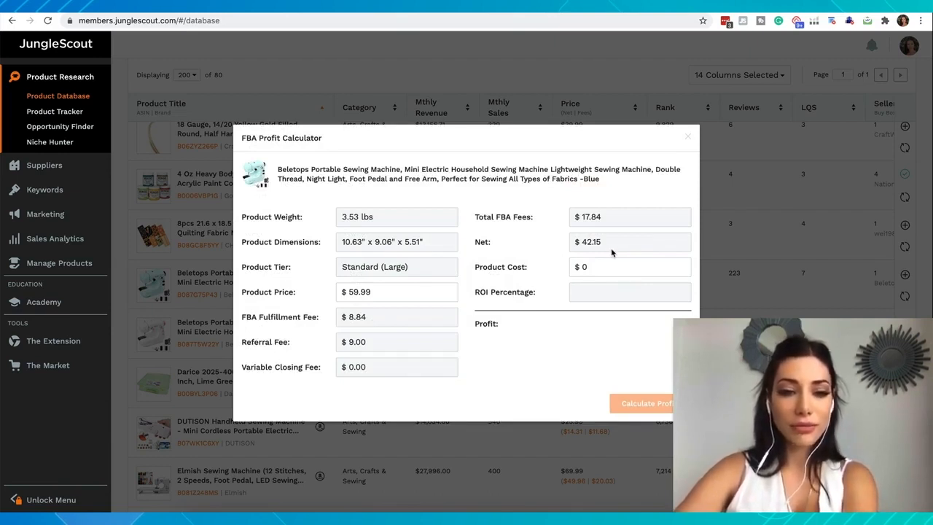
click(732, 299)
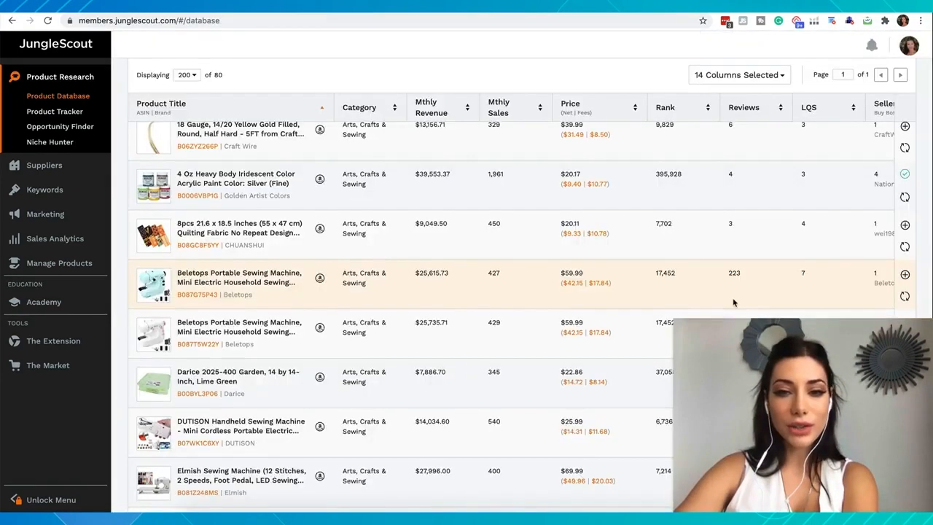
click(905, 275)
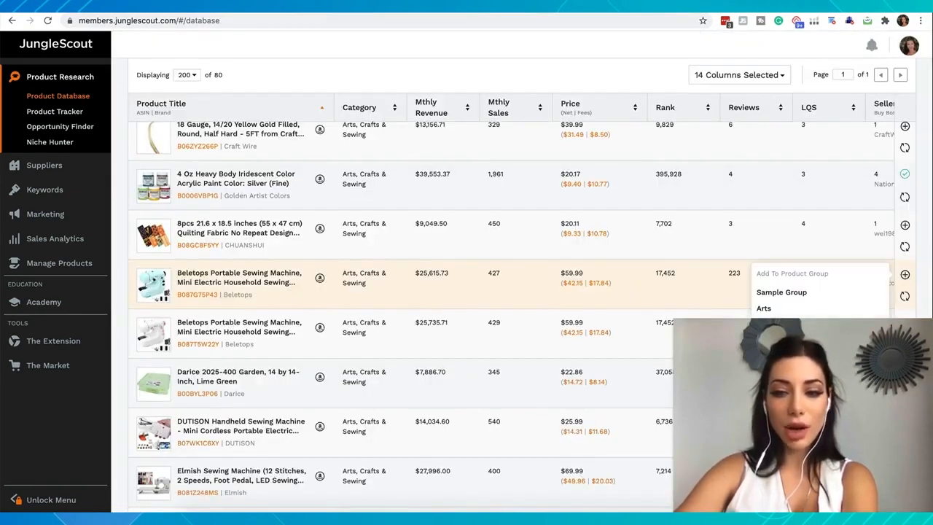
click(766, 310)
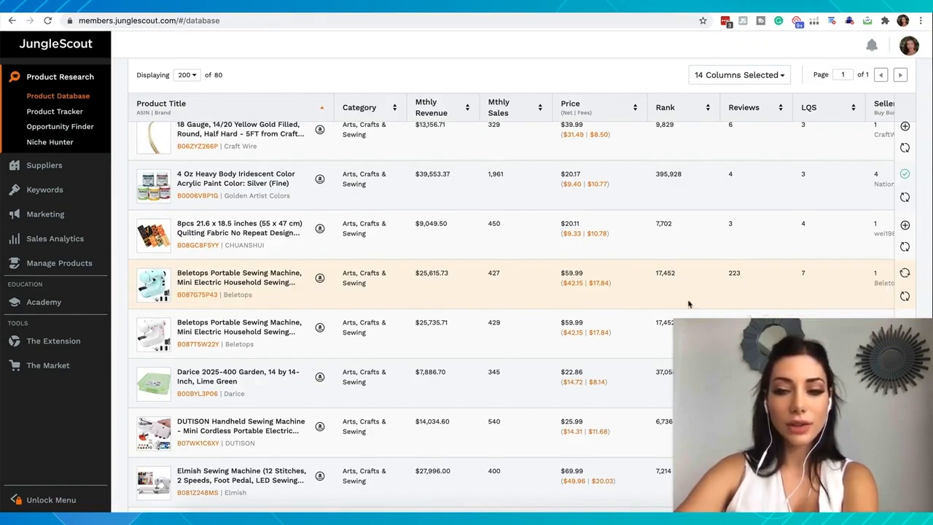
Step: Check the DUTISON Handheld Sewing Machine in the FBA Profit Calculator and add it to the Arts tracker group
scroll(176, 332, down, 1)
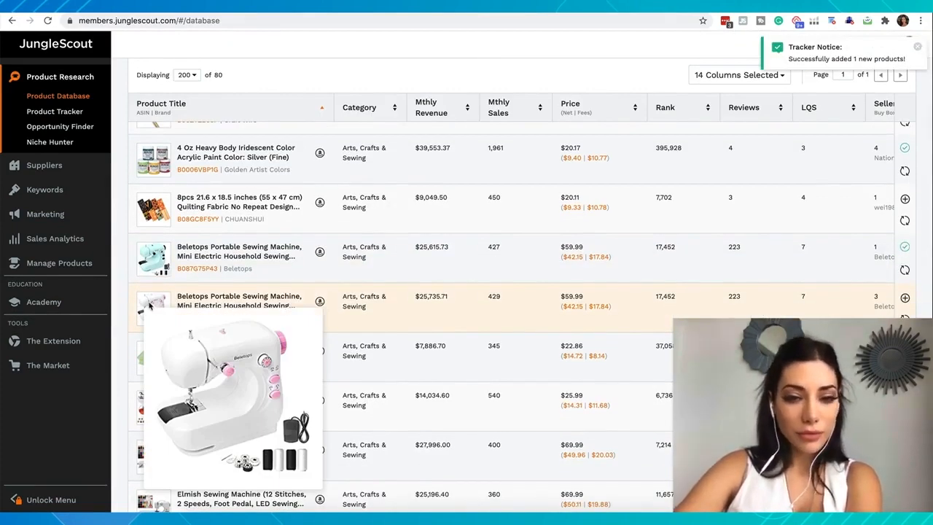
scroll(219, 279, down, 4)
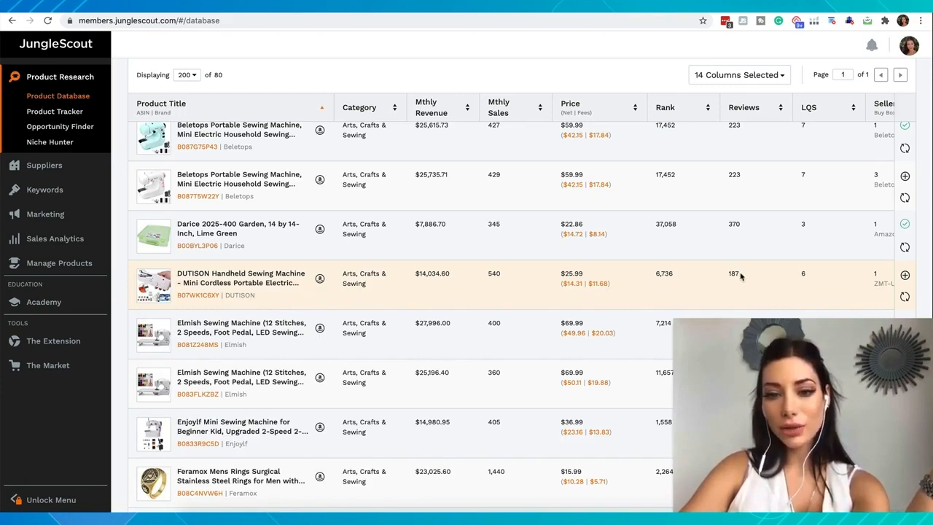
click(573, 285)
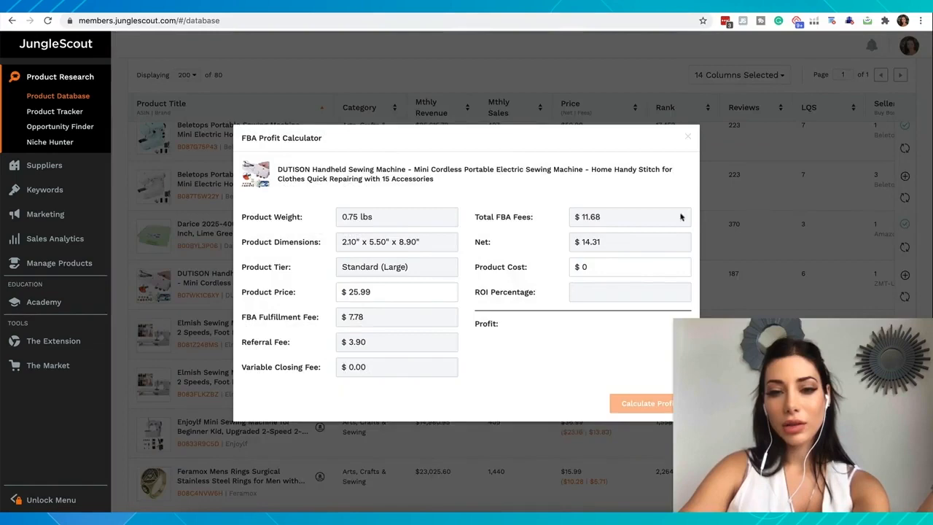
click(687, 137)
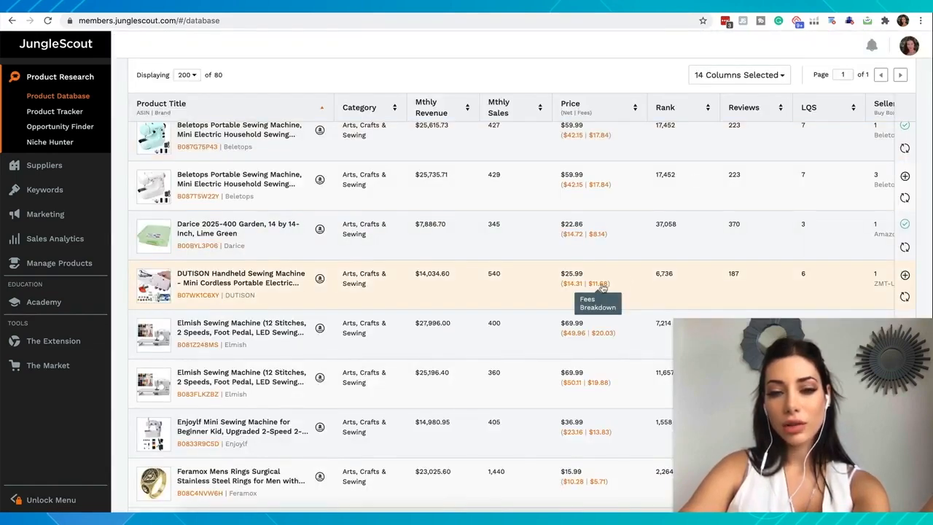
click(904, 275)
click(789, 308)
scroll(283, 317, down, 3)
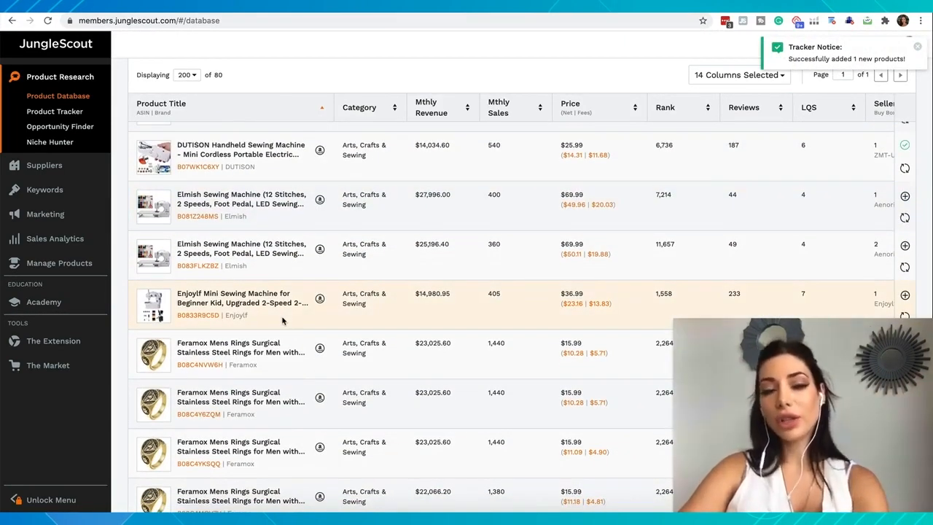
Step: Review the Feramox ring listings and add the Firefly Craft Glitter Teal Heat Transfer Vinyl to the Arts tracker group
scroll(283, 321, down, 2)
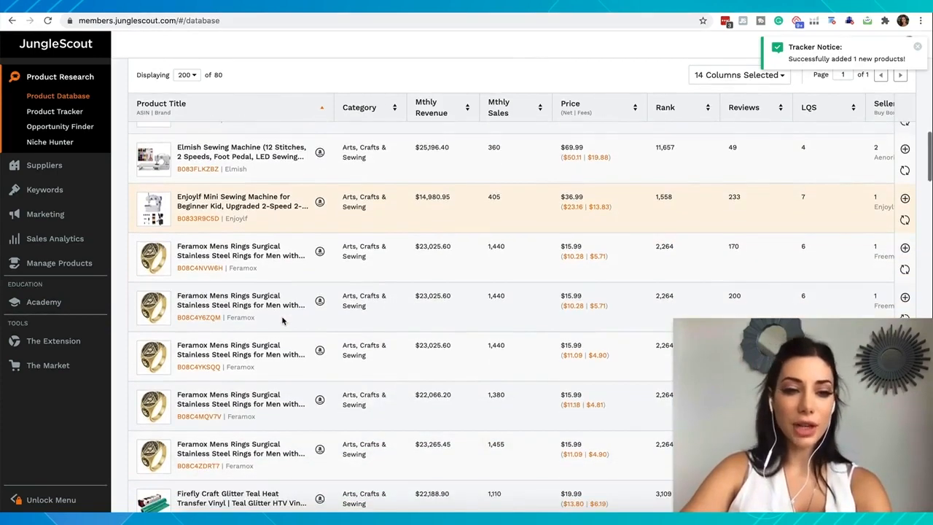
scroll(284, 318, down, 1)
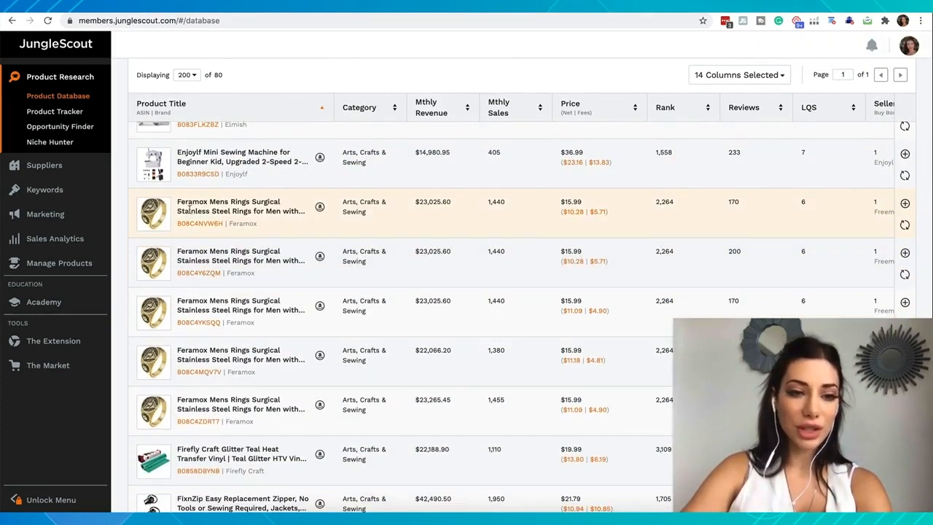
mouse_move(148, 210)
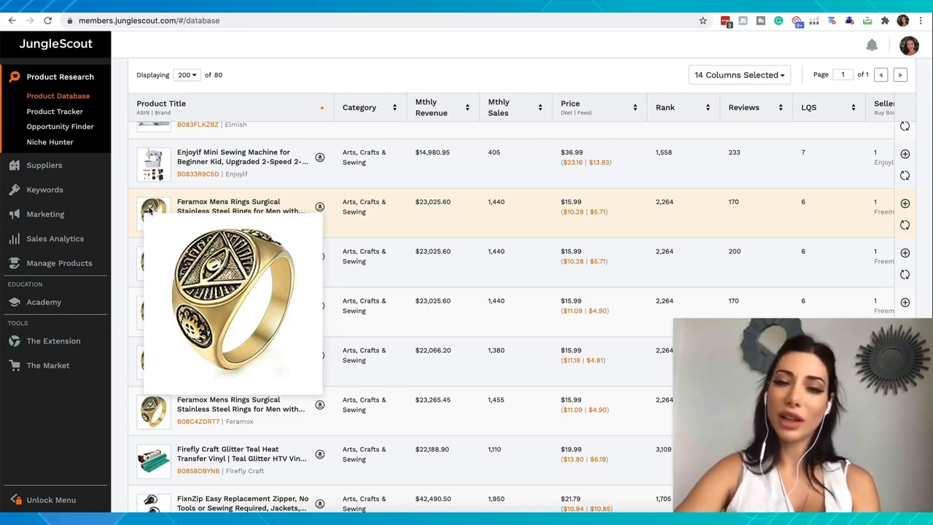
scroll(148, 210, up, 3)
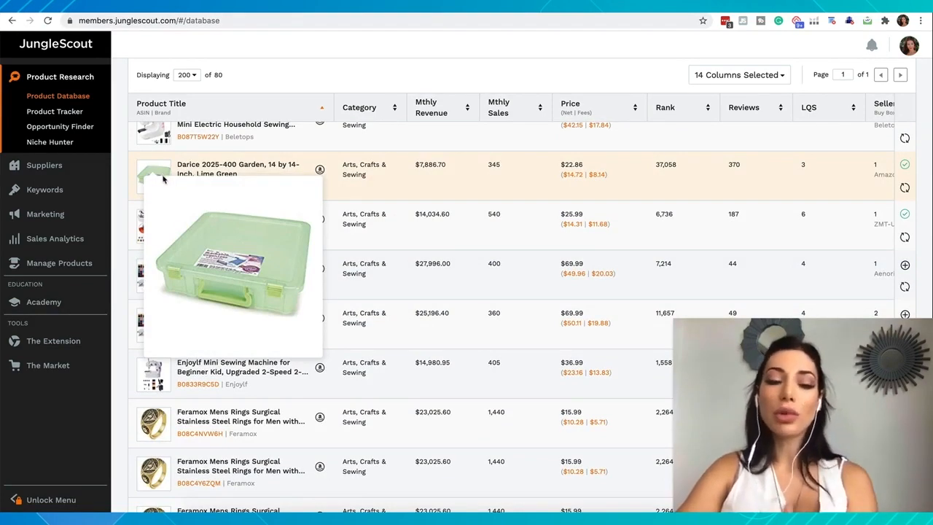
scroll(195, 313, down, 2)
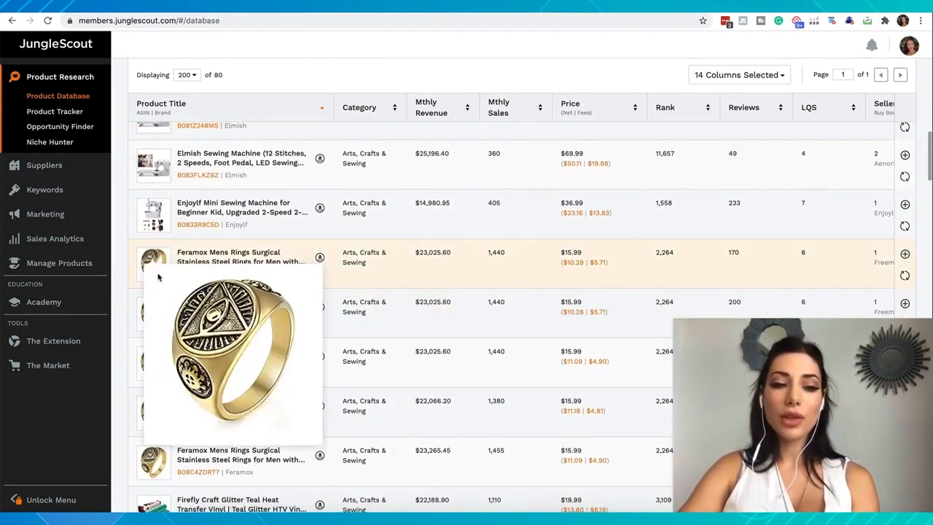
scroll(175, 271, down, 3)
scroll(182, 262, down, 1)
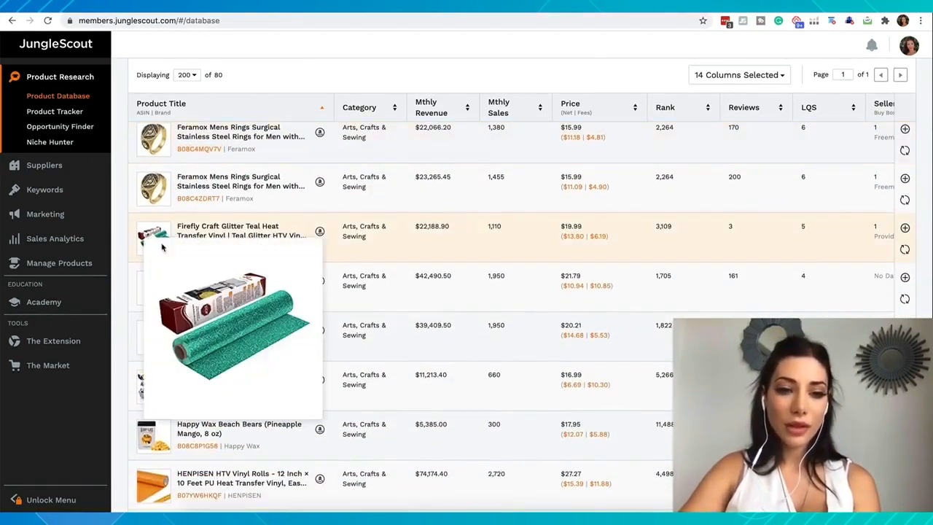
mouse_move(155, 242)
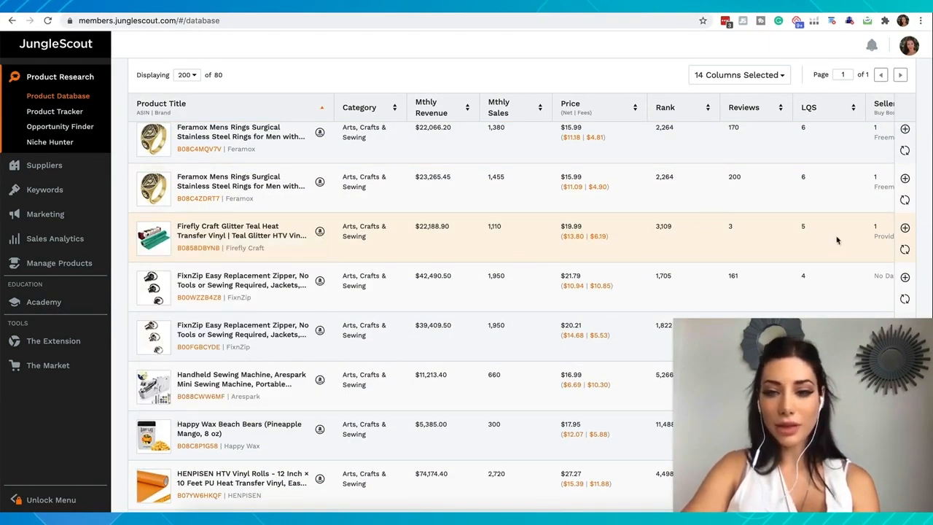
click(904, 228)
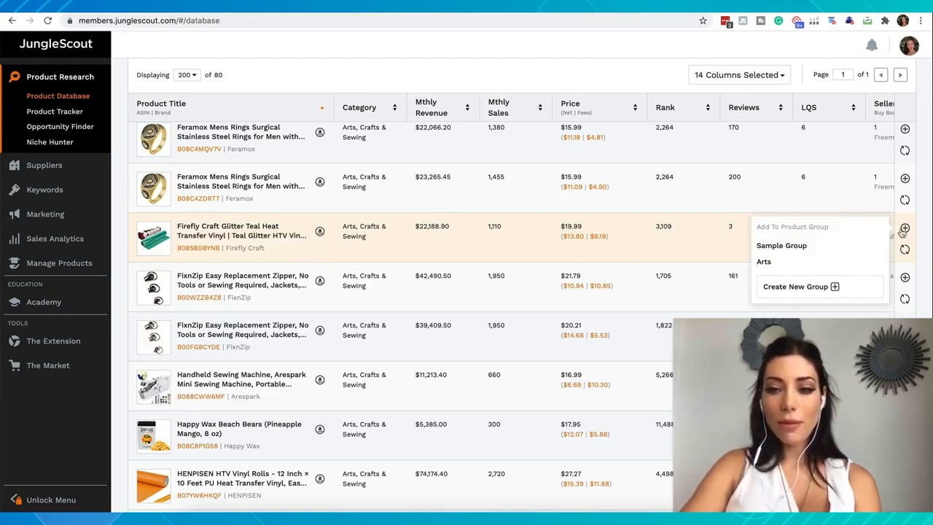
click(792, 261)
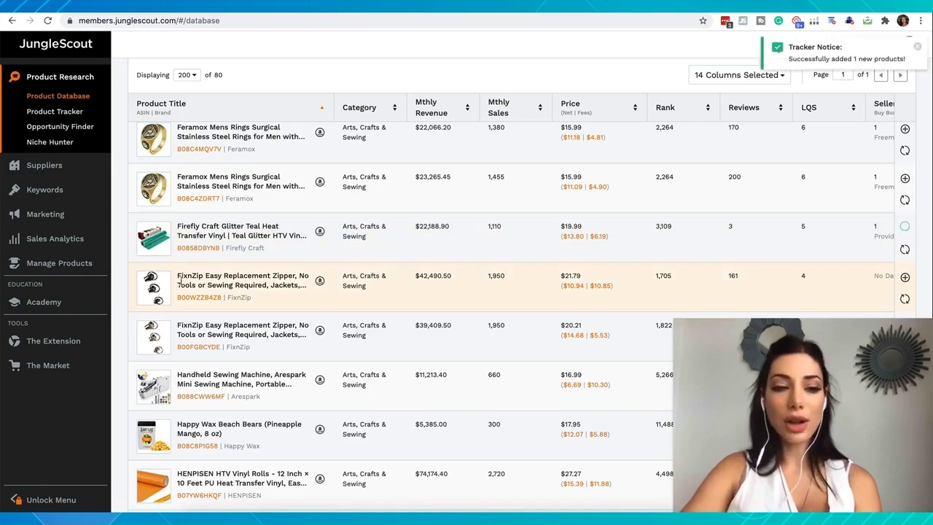
Step: Add the Baby category alongside Arts, Crafts & Sewing in the Product Database filters and rerun the search
scroll(180, 280, down, 1)
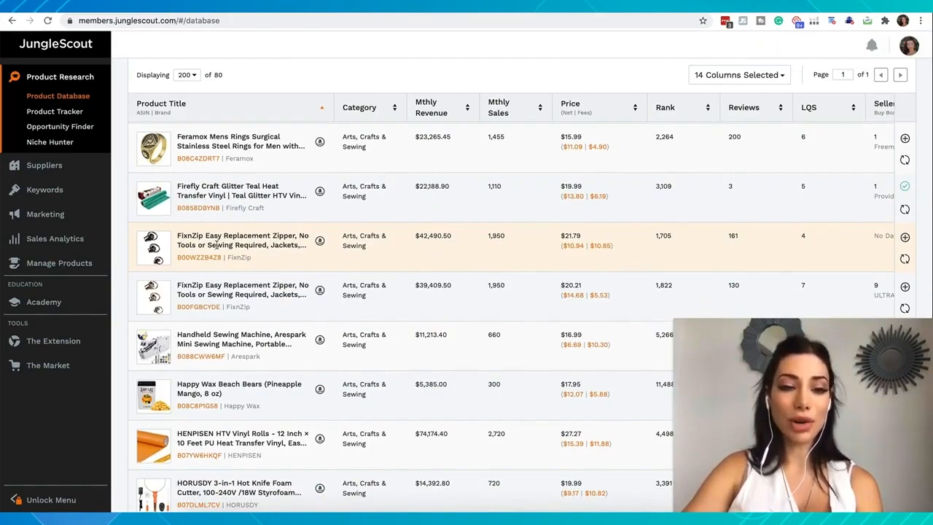
scroll(196, 287, down, 5)
scroll(201, 306, down, 15)
scroll(202, 306, up, 20)
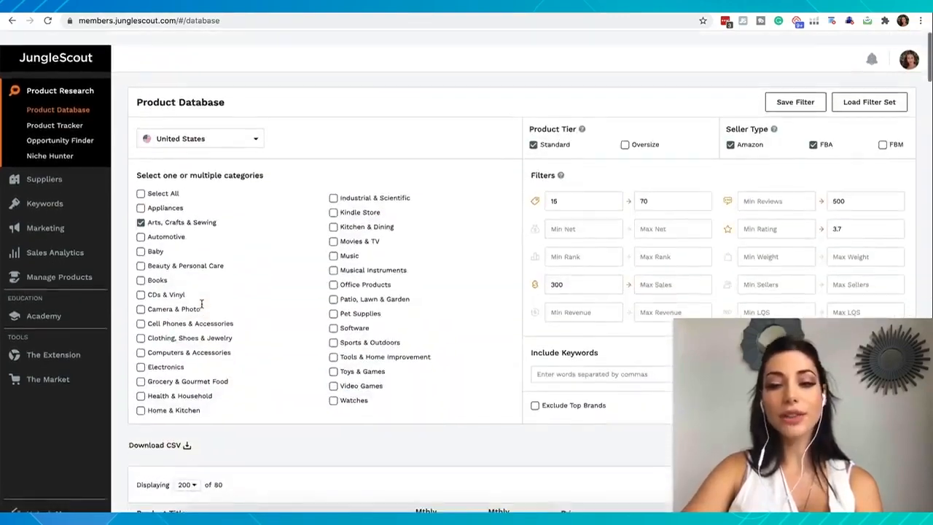
scroll(201, 303, down, 5)
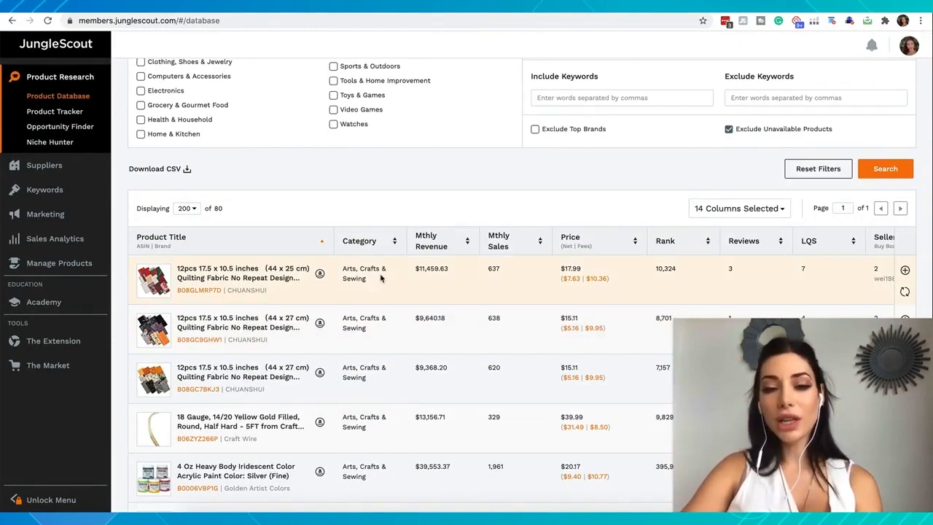
scroll(380, 277, up, 4)
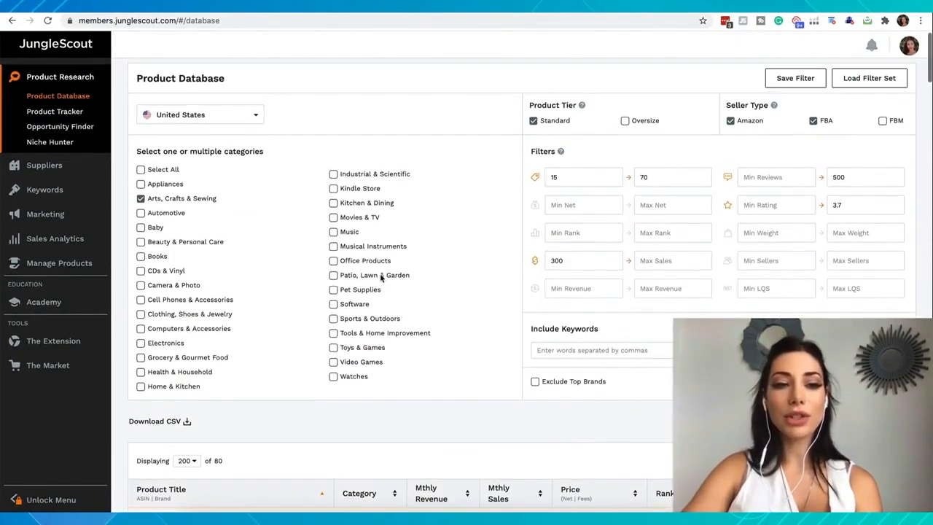
click(140, 228)
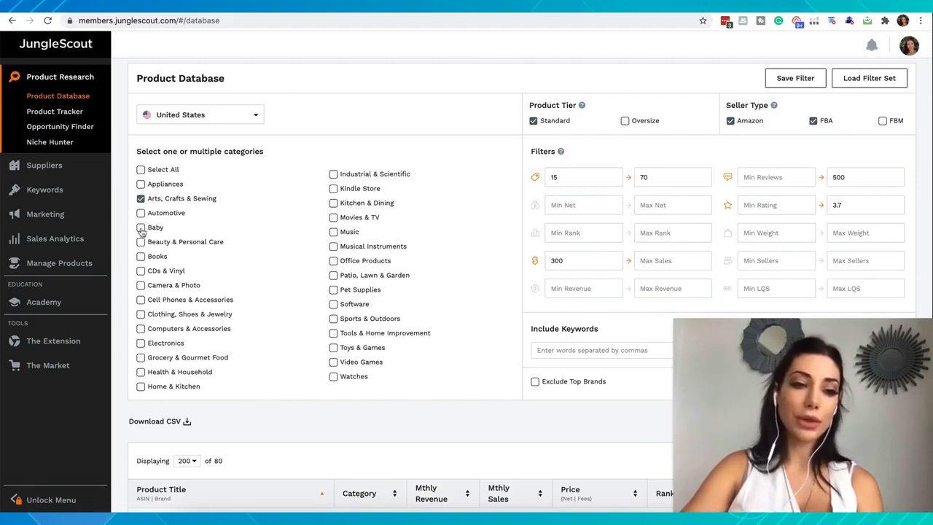
scroll(315, 446, down, 1)
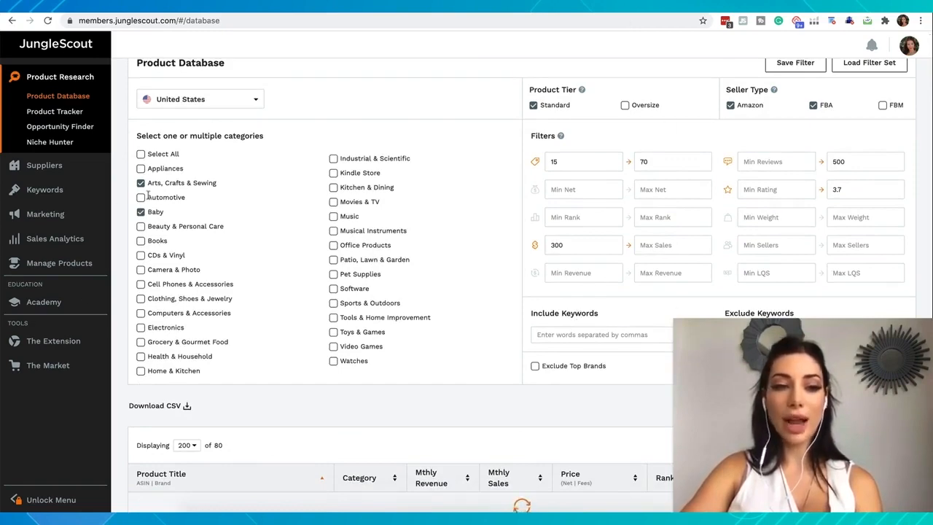
scroll(202, 420, down, 5)
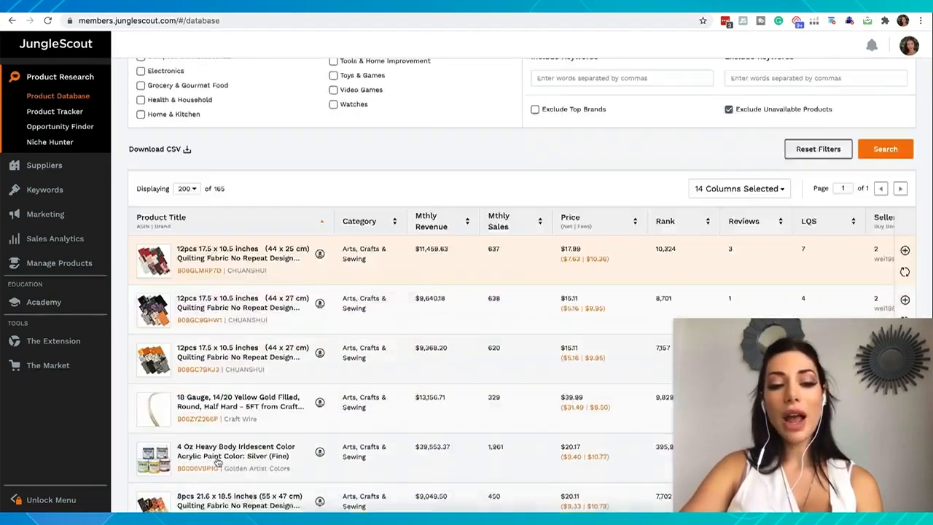
scroll(224, 179, up, 1)
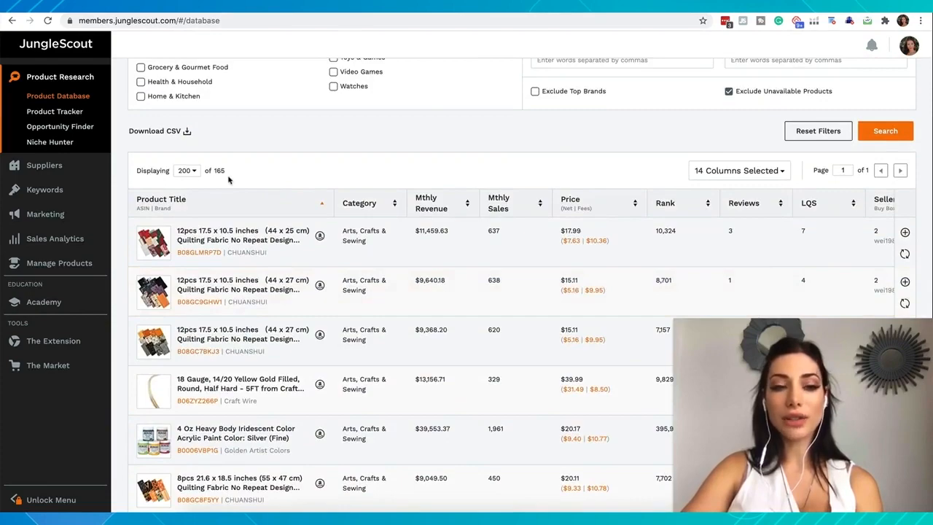
Step: Go to the Product Tracker and open the Amazon listing of the tracked DUTISON Handheld Sewing Machine
scroll(228, 179, up, 3)
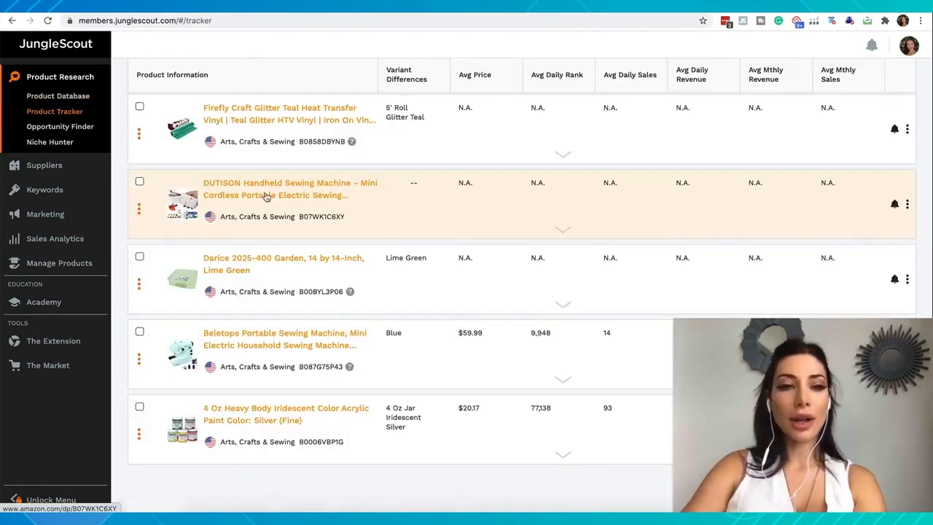
scroll(267, 193, up, 1)
scroll(264, 201, down, 1)
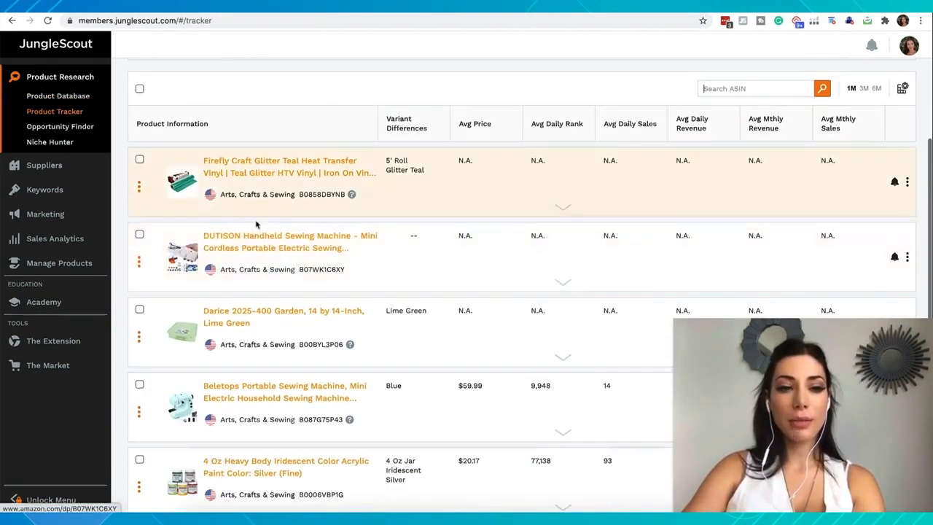
scroll(263, 201, down, 1)
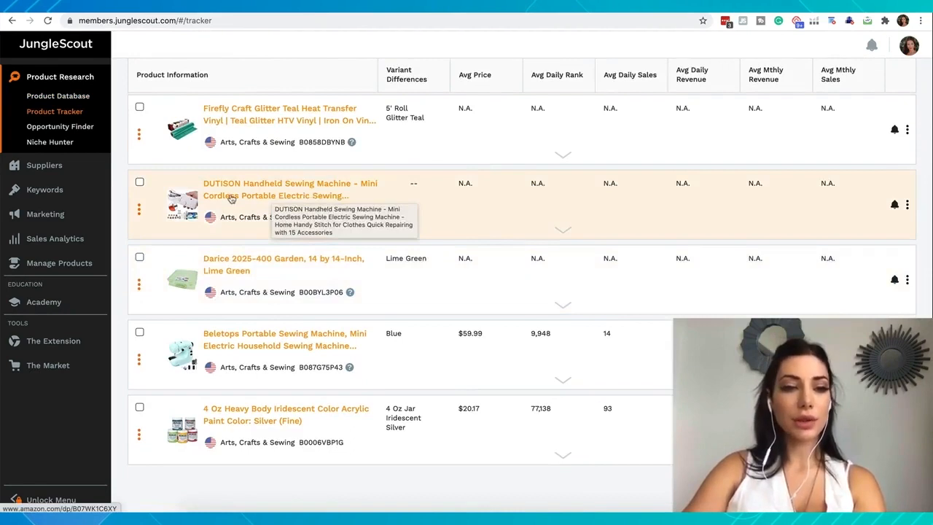
click(266, 203)
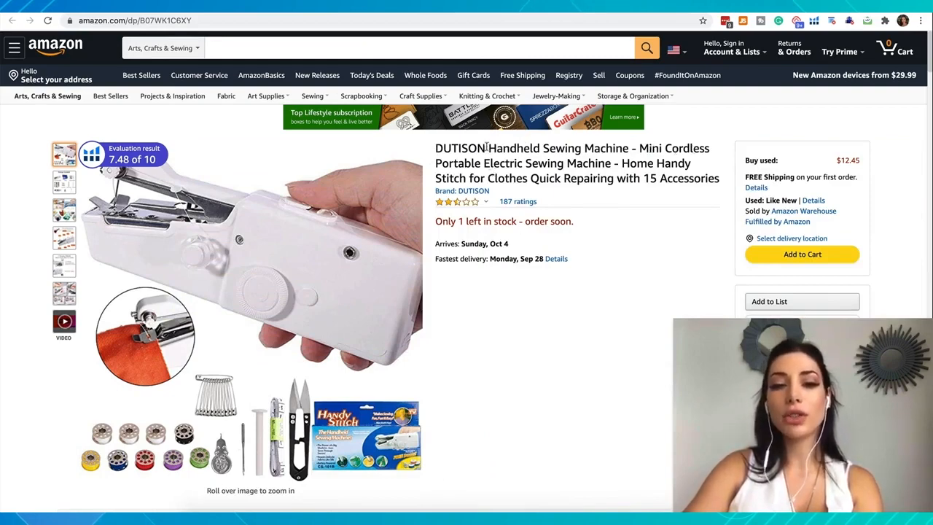
Step: Search all Amazon departments for "Handheld Sewing Machine", reusing the phrase from the DUTISON listing's title without the brand name
drag(628, 149, 435, 148)
key(ctrl+c)
click(261, 49)
key(ctrl+v)
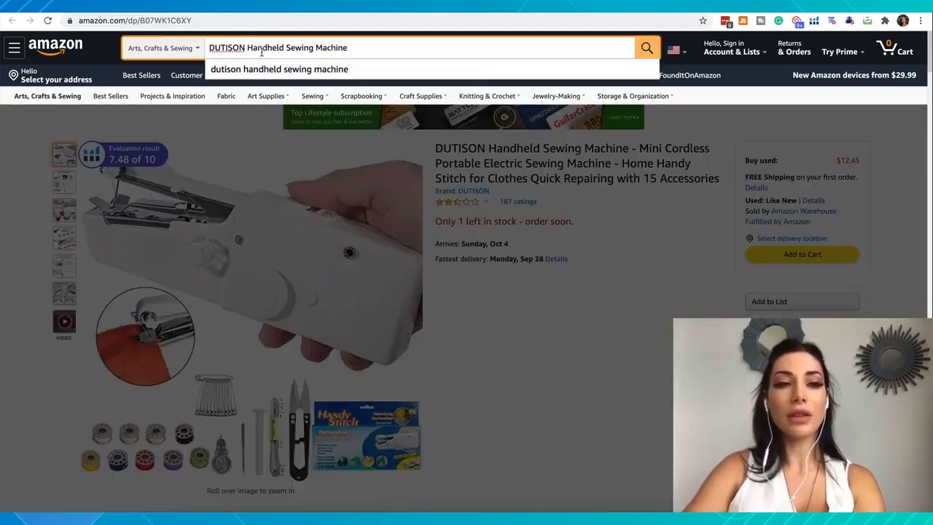
double_click(223, 48)
key(Delete)
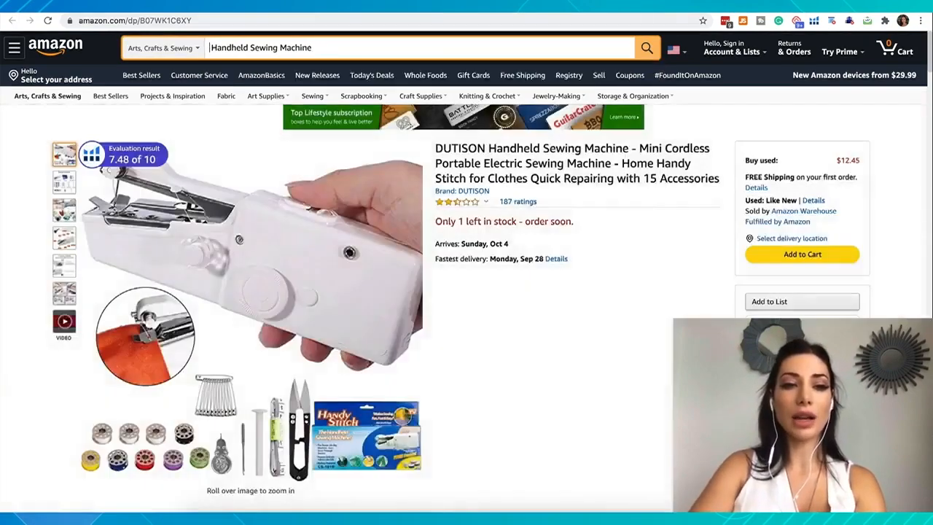
key(Delete)
click(191, 47)
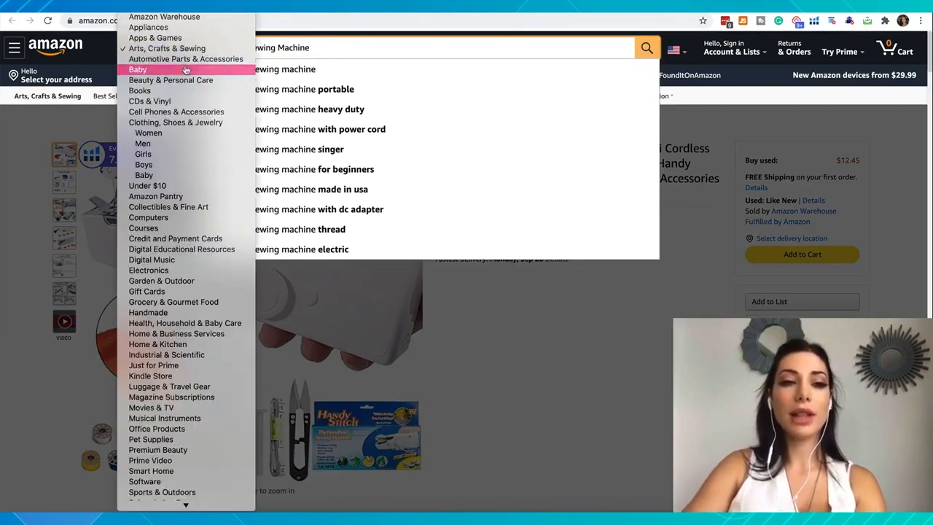
click(187, 46)
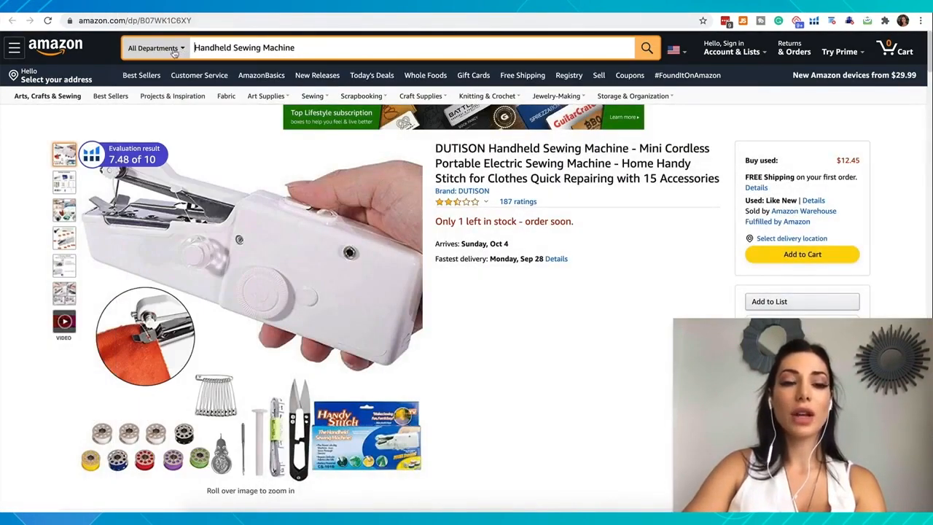
click(646, 47)
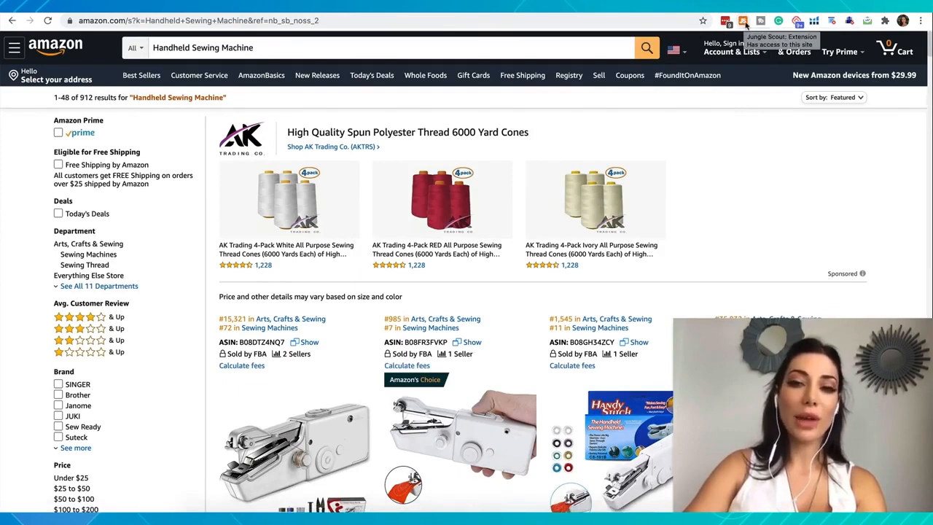
Step: Run the Jungle Scout extension on the Handheld Sewing Machine results and examine its averages, opportunity score and product table
click(744, 22)
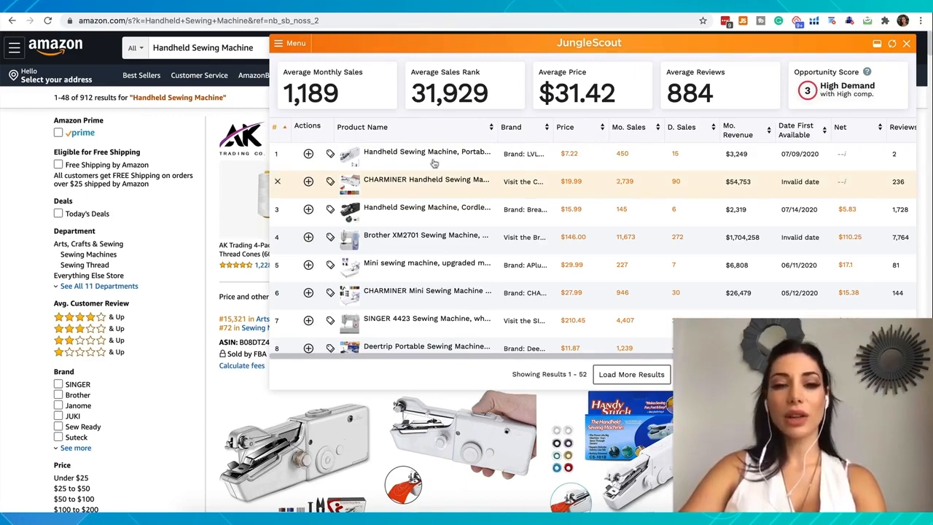
mouse_move(431, 160)
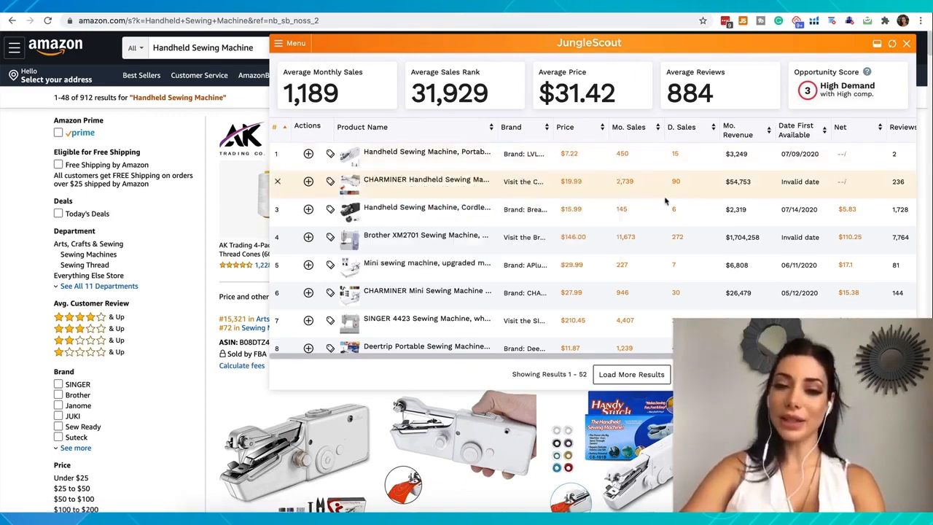
scroll(634, 292, down, 1)
scroll(634, 291, up, 1)
mouse_move(379, 186)
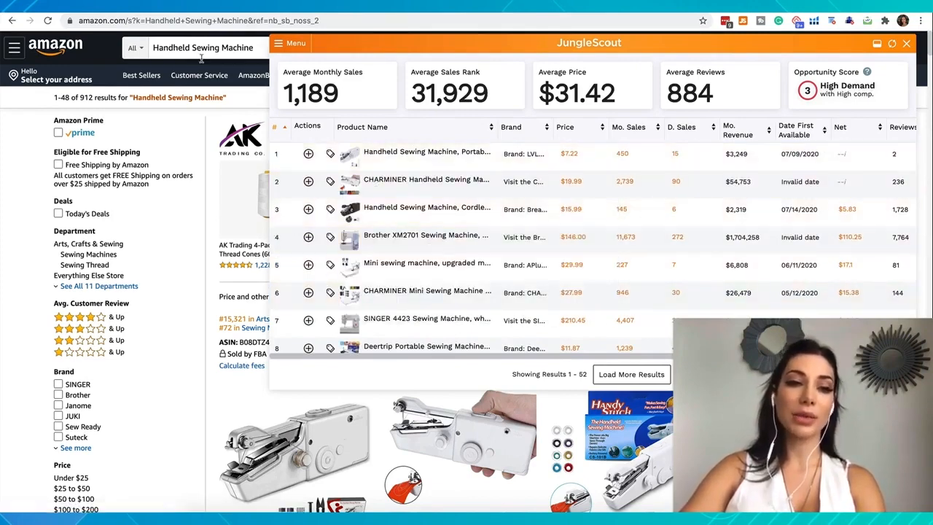
Step: Remove the Brother XM2701, the upgraded mini sewing machine, the CHARMINER Mini and the SINGER 4423 from the extension's results table
mouse_move(359, 243)
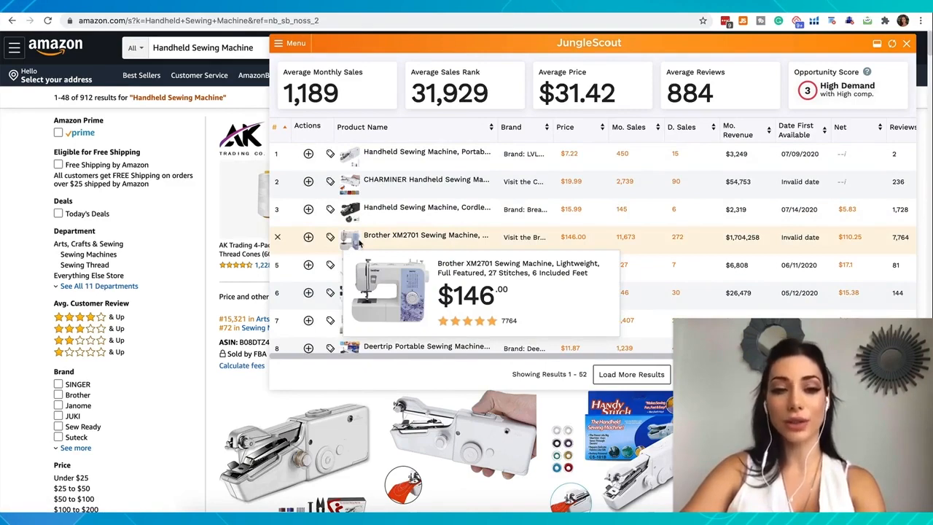
click(278, 239)
mouse_move(358, 242)
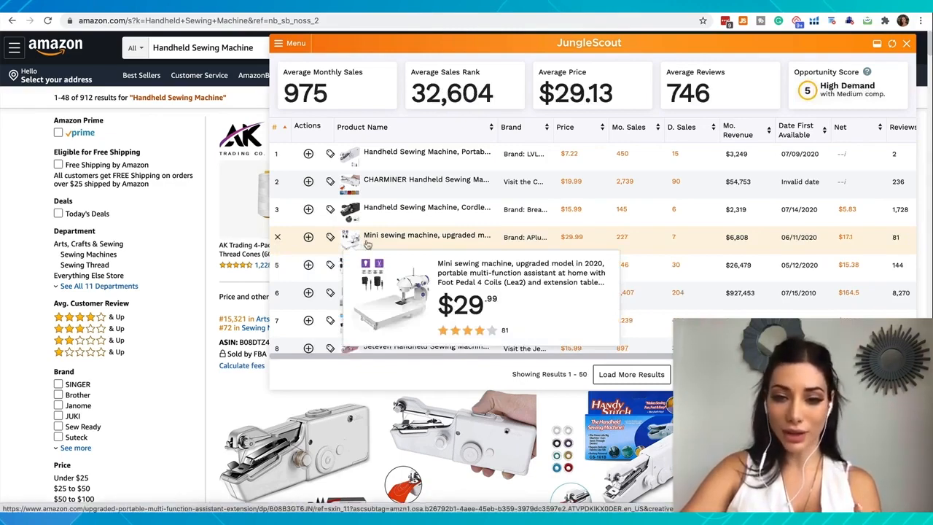
click(277, 239)
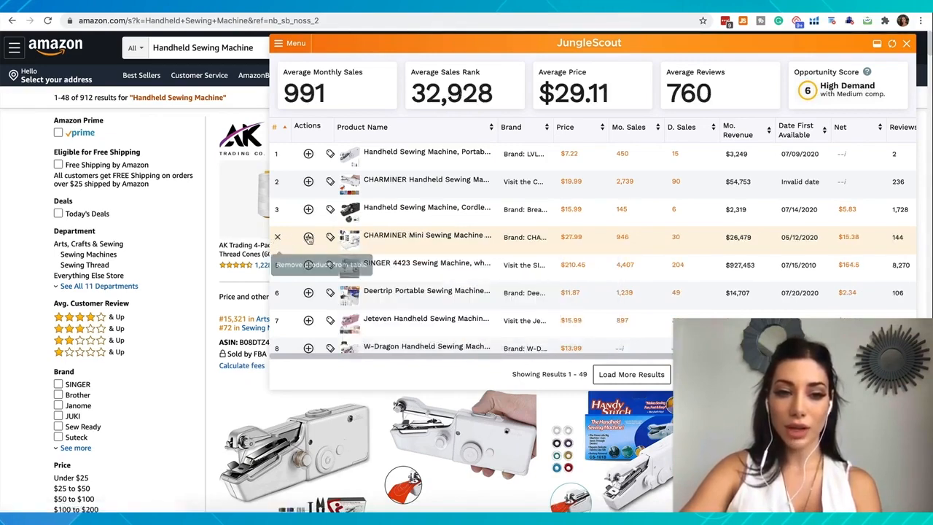
click(278, 238)
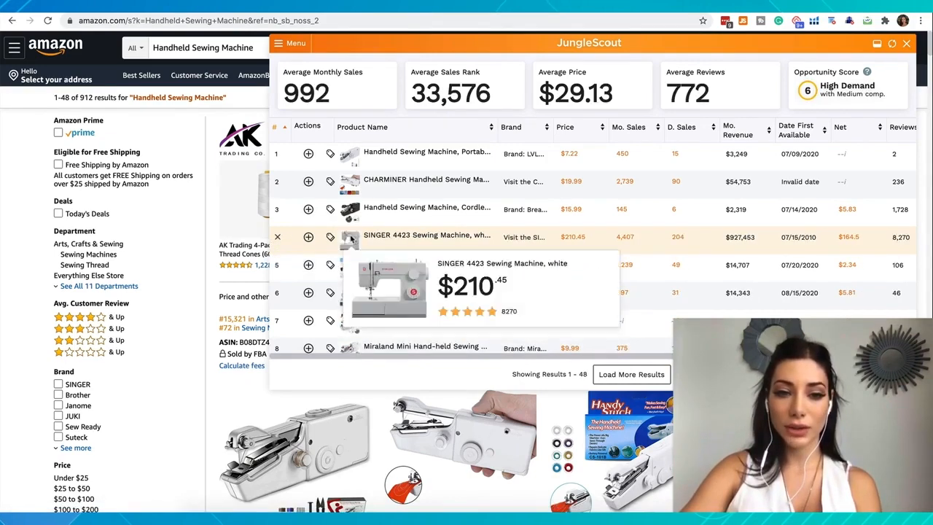
click(277, 239)
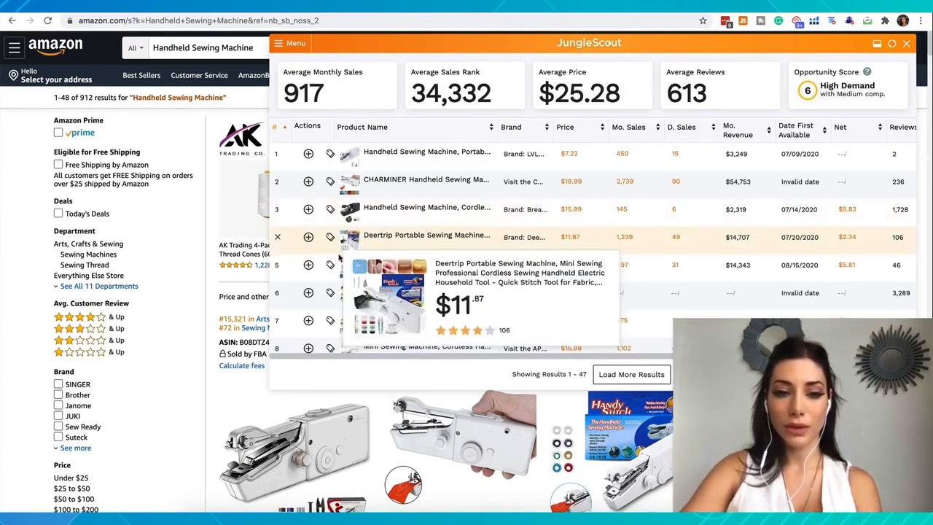
Step: Check the product previews further down the table and remove the non-handheld KPCB Mini Sewing Machine
scroll(341, 267, down, 1)
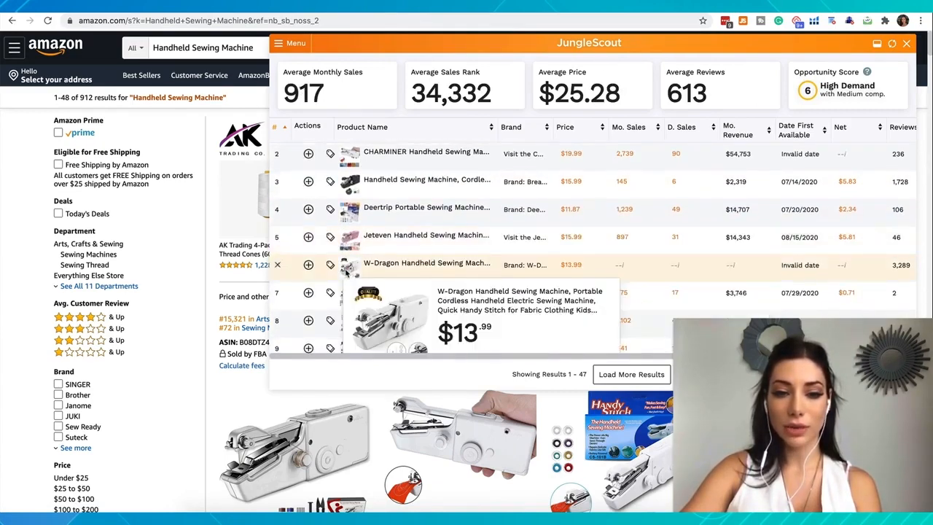
scroll(332, 299, down, 3)
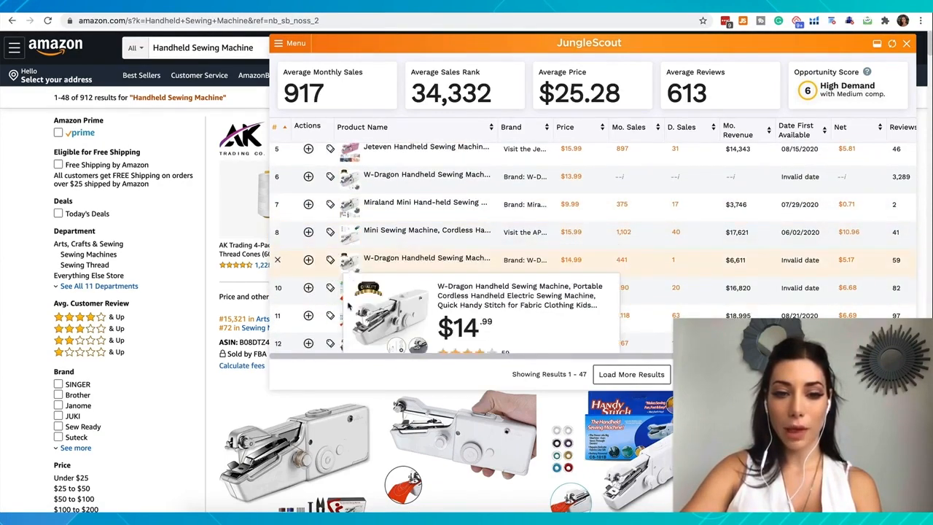
scroll(343, 240, down, 3)
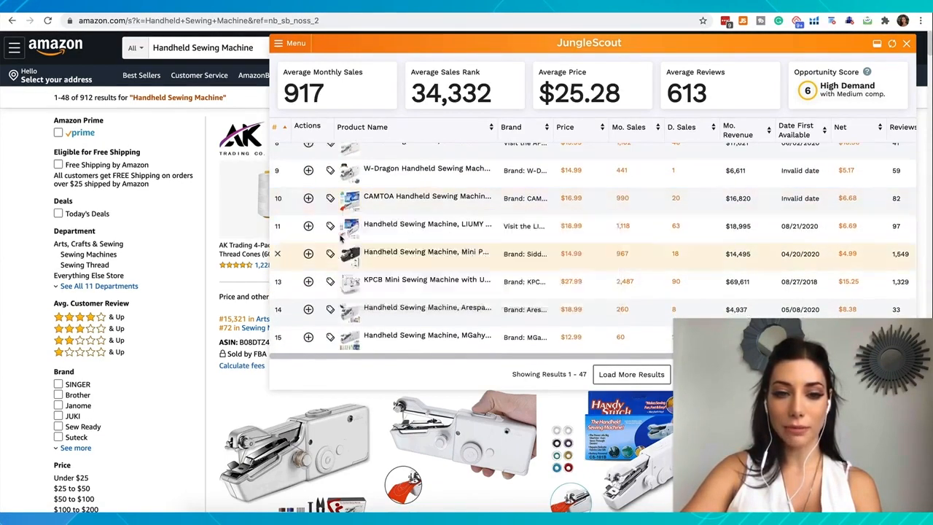
mouse_move(350, 290)
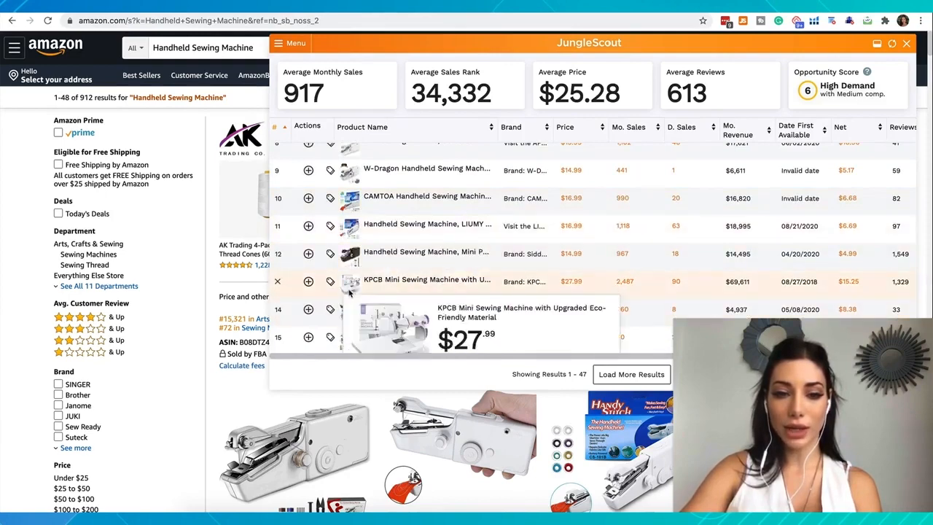
scroll(350, 290, down, 4)
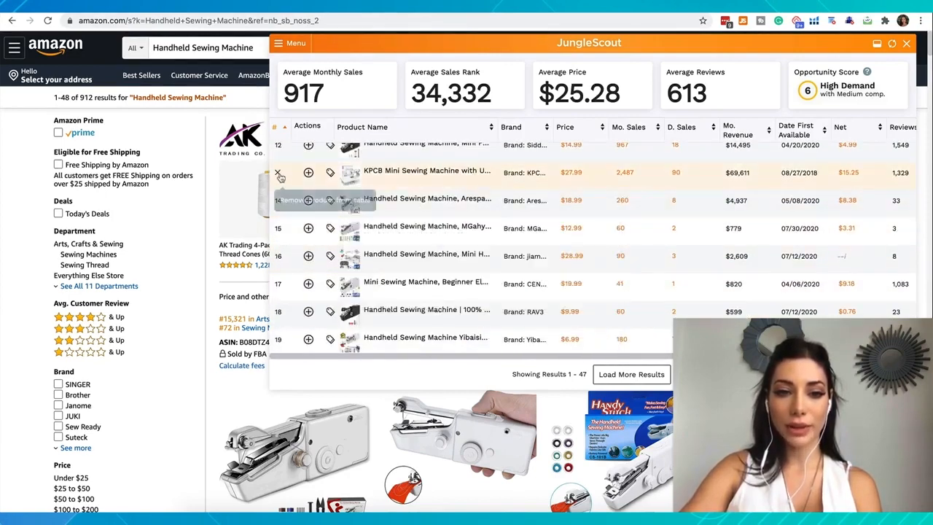
click(278, 174)
mouse_move(351, 175)
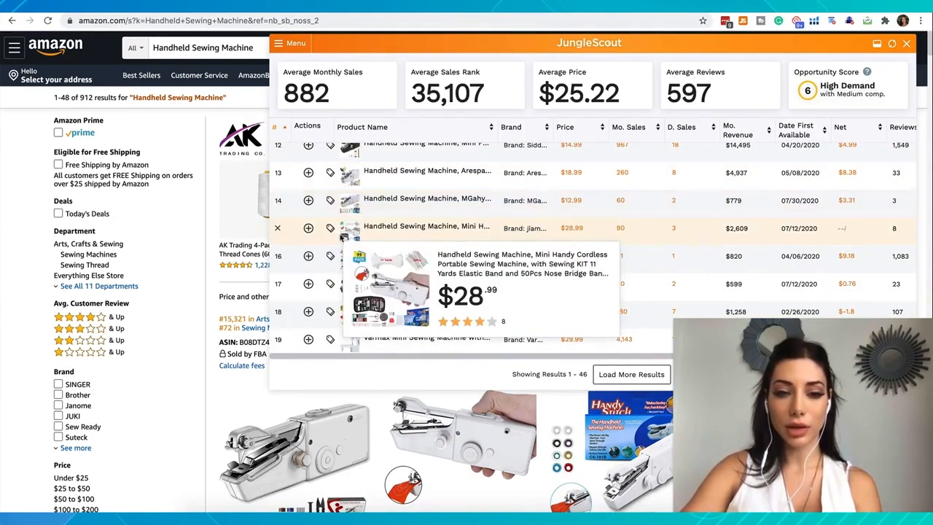
Step: Remove the Varmax Mini Sewing Machine priced at $29.99 from the results table
mouse_move(344, 284)
scroll(342, 290, down, 1)
scroll(342, 289, down, 1)
scroll(342, 276, down, 2)
click(278, 223)
mouse_move(351, 264)
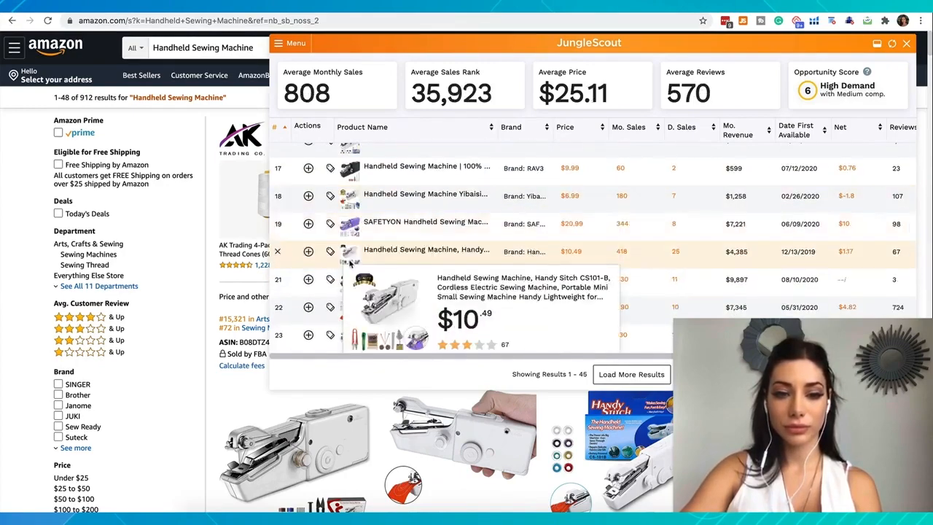
Step: Remove the remaining non-handheld machines among the later results, including the second Varmax model and the SINGER Start 1304
scroll(342, 270, down, 12)
click(278, 178)
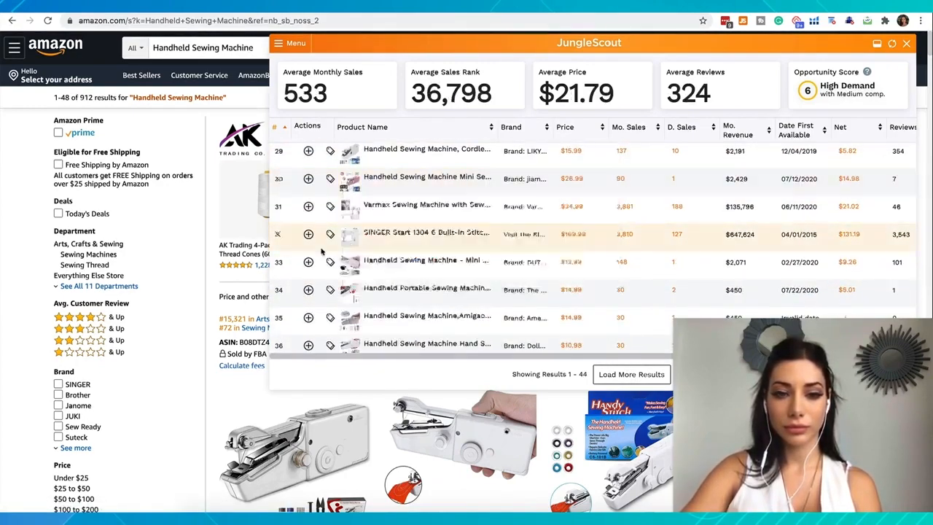
click(278, 207)
click(278, 206)
scroll(306, 219, down, 2)
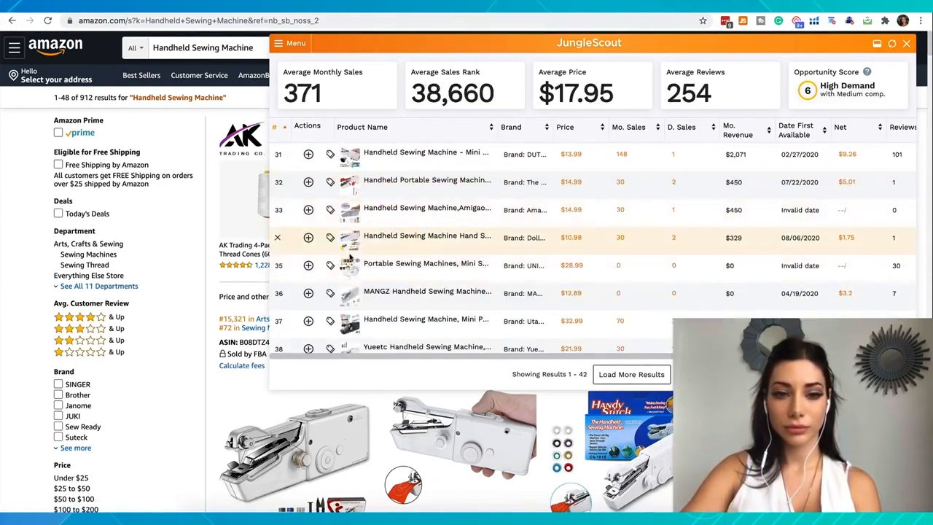
Step: Check the product previews through the end of the table and remove the $45.99 Mini Portable Sewing Machine Kit
scroll(350, 259, down, 1)
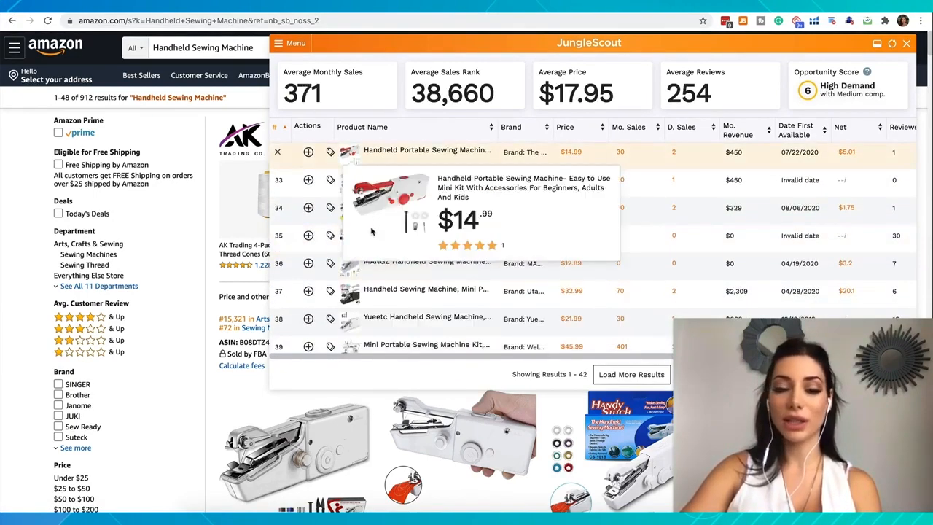
mouse_move(344, 238)
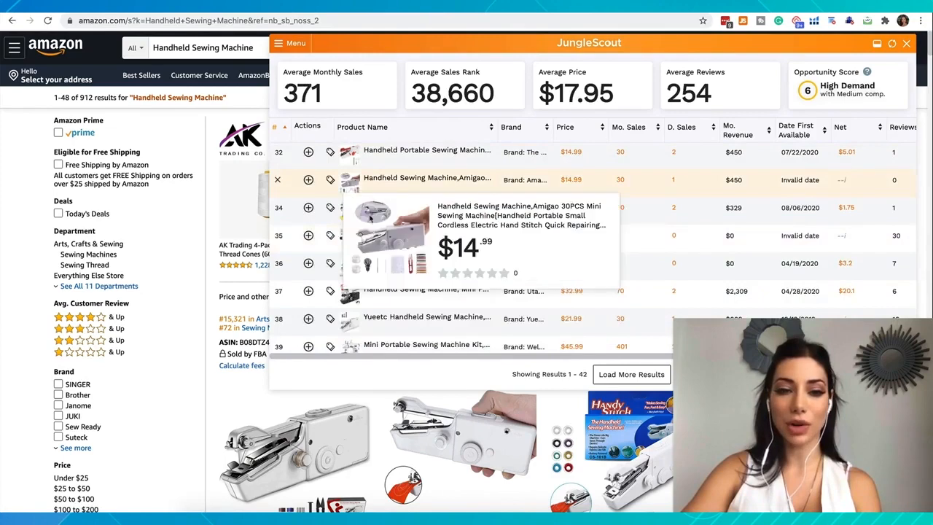
mouse_move(345, 215)
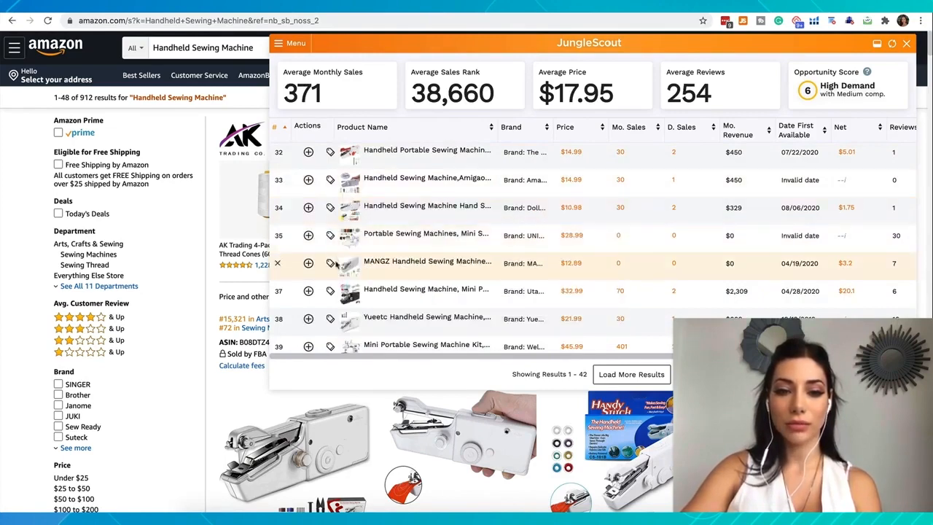
scroll(339, 248, down, 2)
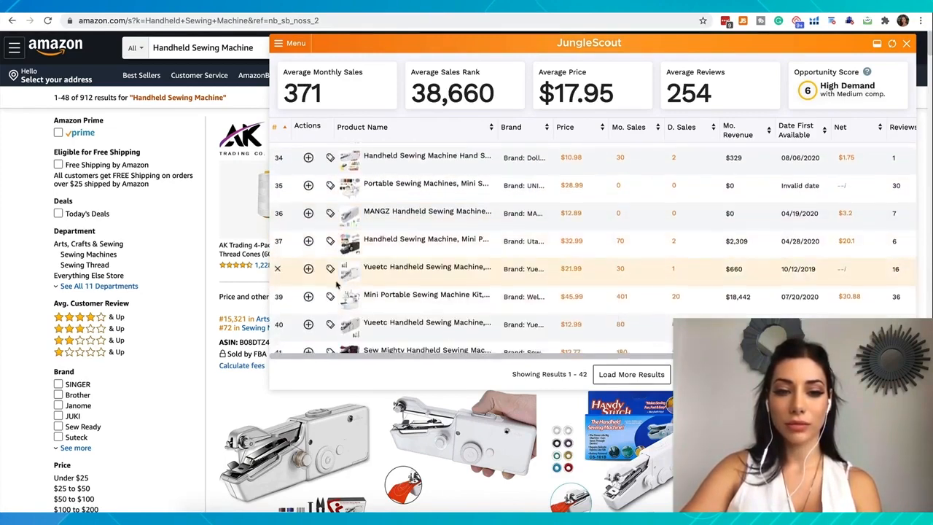
scroll(338, 288, down, 3)
scroll(335, 300, down, 1)
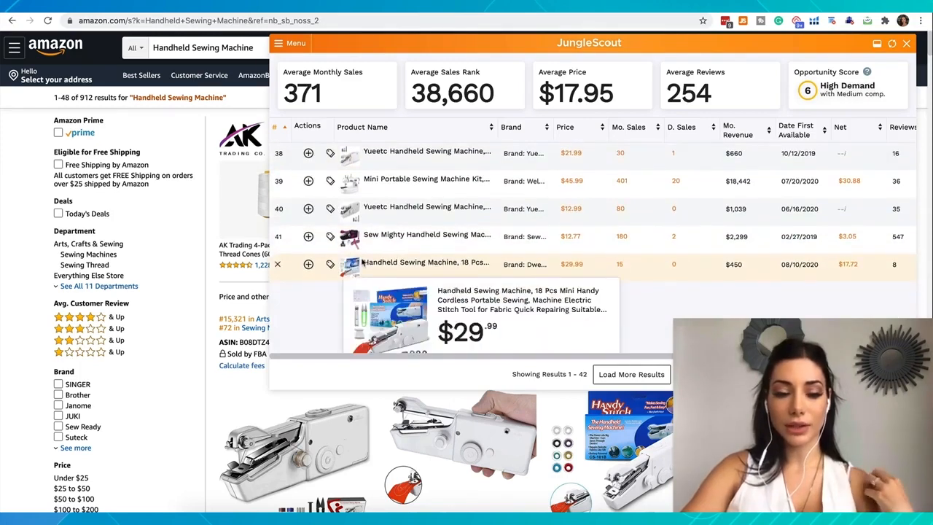
click(277, 180)
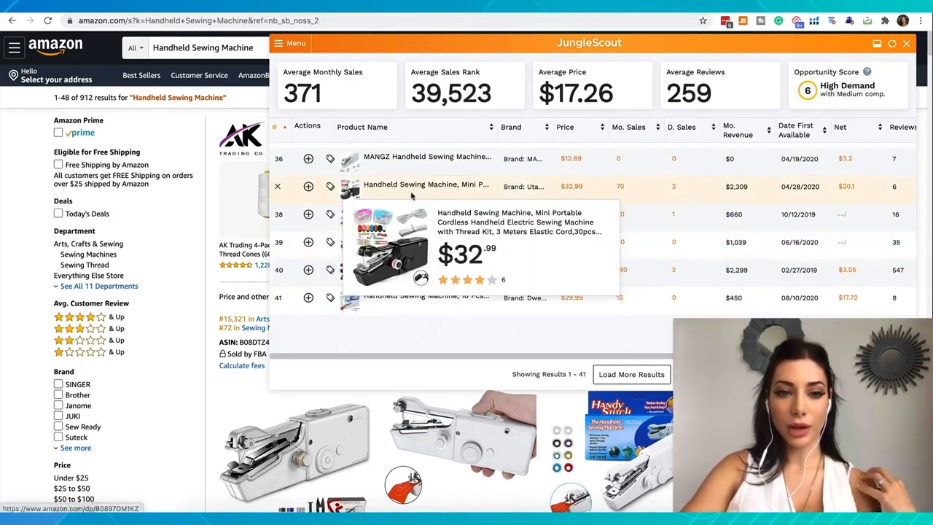
Step: Examine the cleaned-up handheld results from the first row, comparing price, monthly sales, revenue, launch date, net and reviews
scroll(415, 183, up, 3)
scroll(405, 177, up, 1)
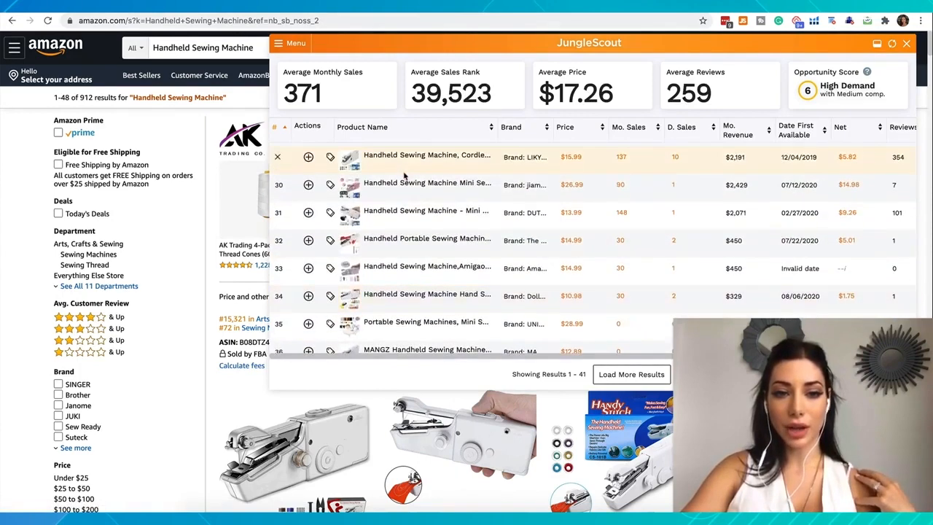
scroll(405, 175, up, 10)
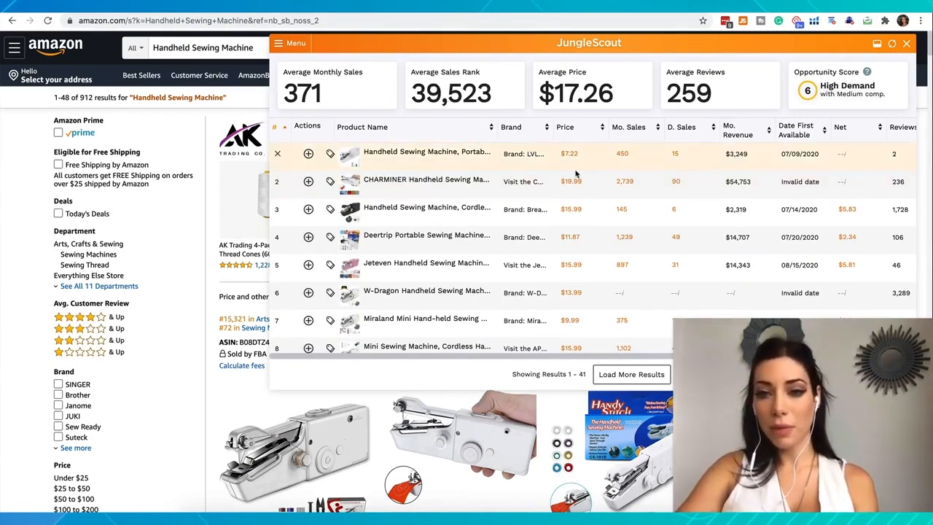
scroll(576, 173, right, 3)
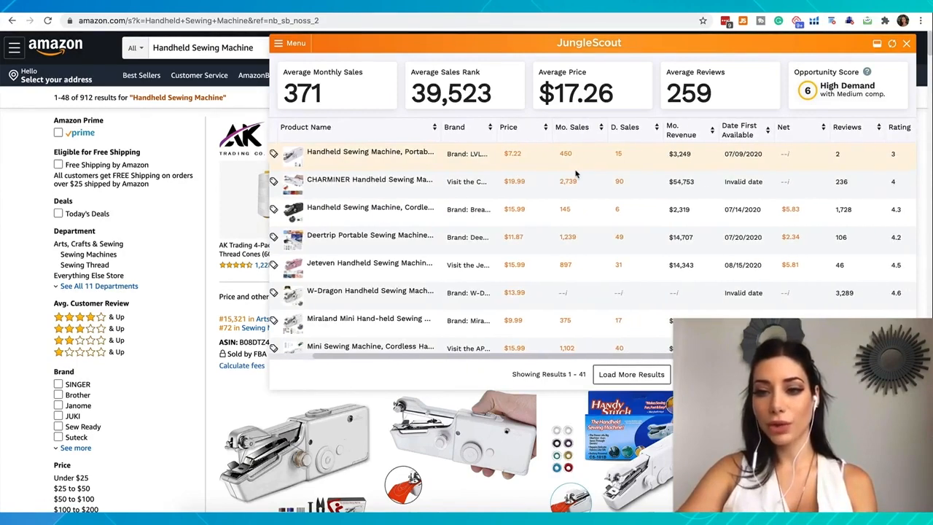
scroll(576, 173, right, 3)
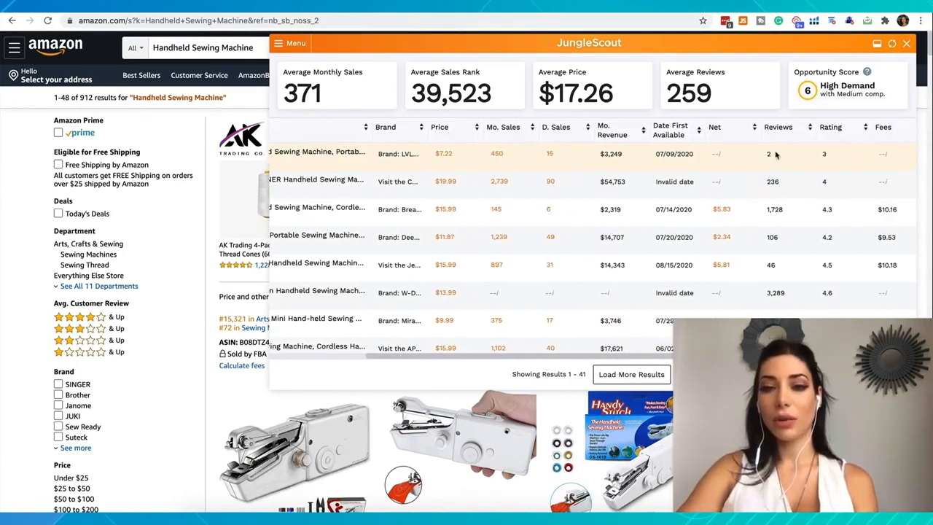
scroll(777, 154, left, 1)
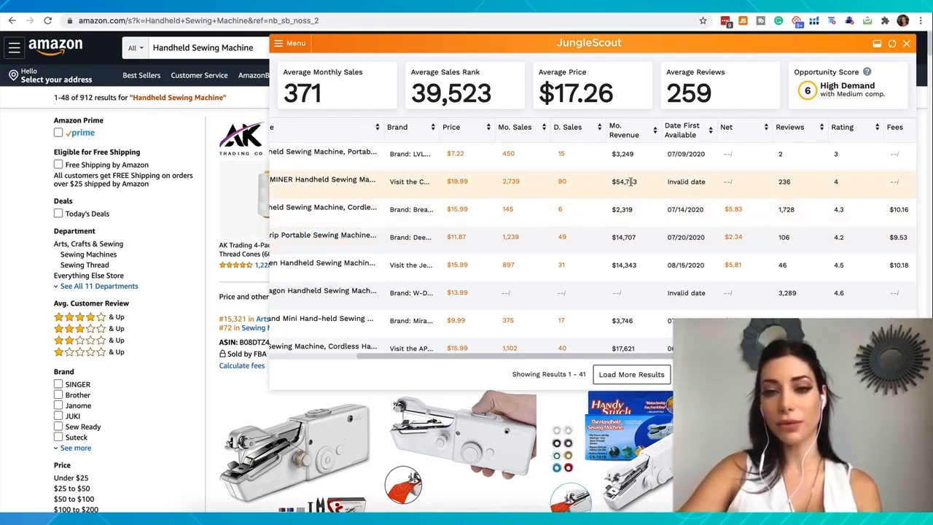
mouse_move(728, 182)
scroll(726, 185, down, 1)
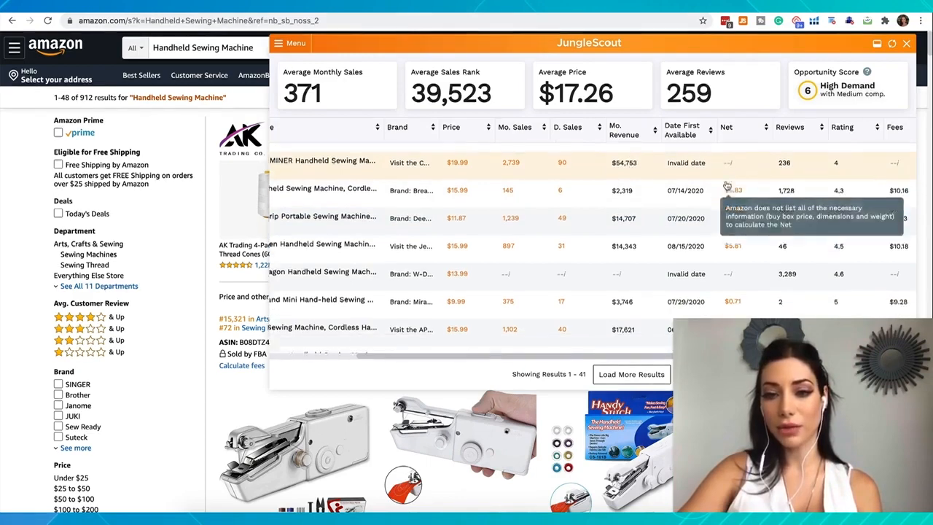
scroll(727, 185, down, 1)
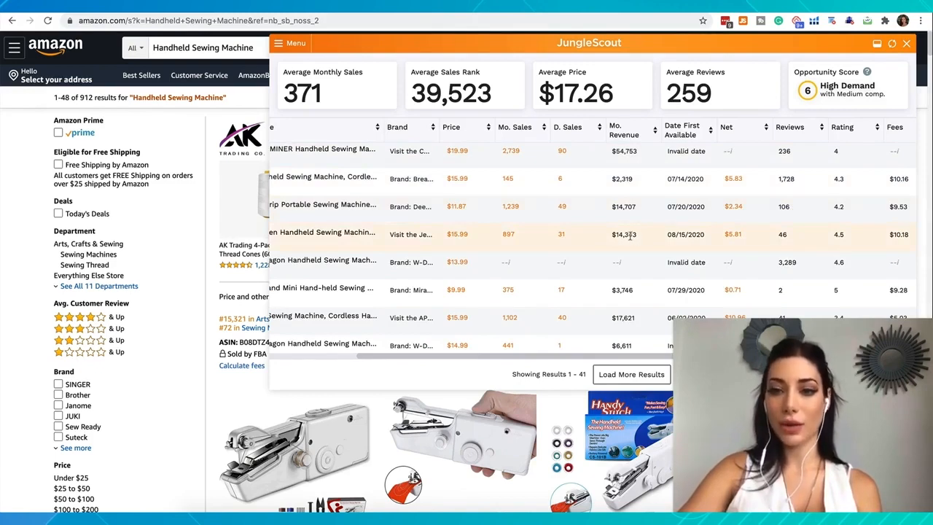
scroll(790, 248, down, 1)
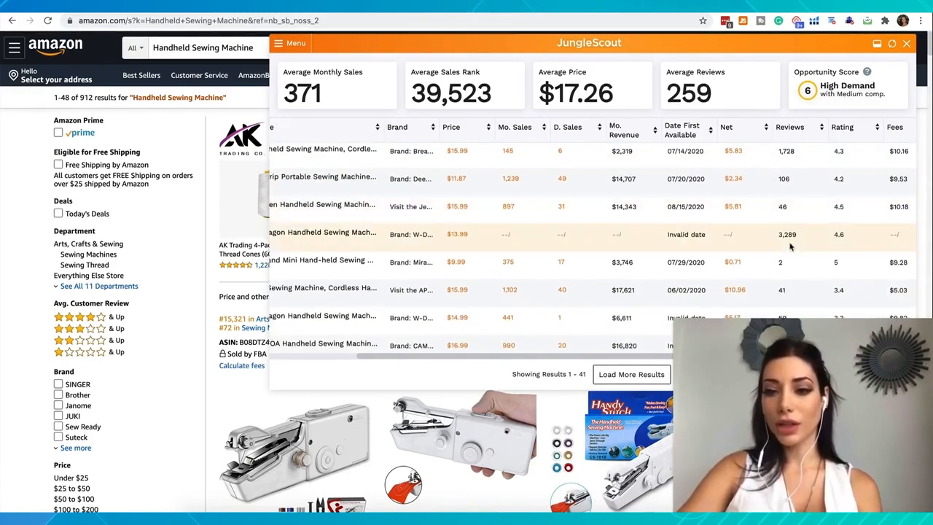
Step: Compare individual handheld sellers' review counts with their monthly sales and revenue to judge the niche's competition
drag(777, 241, 806, 245)
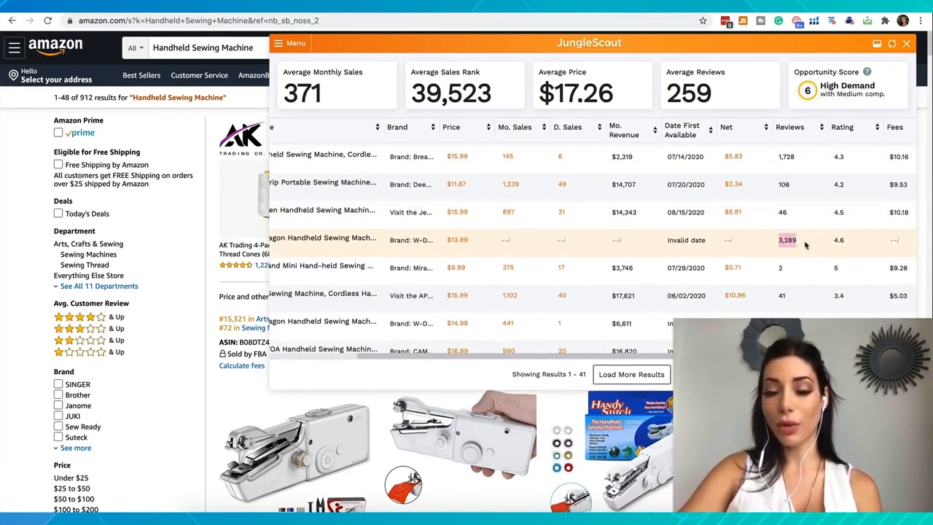
scroll(805, 245, up, 1)
drag(775, 196, 798, 199)
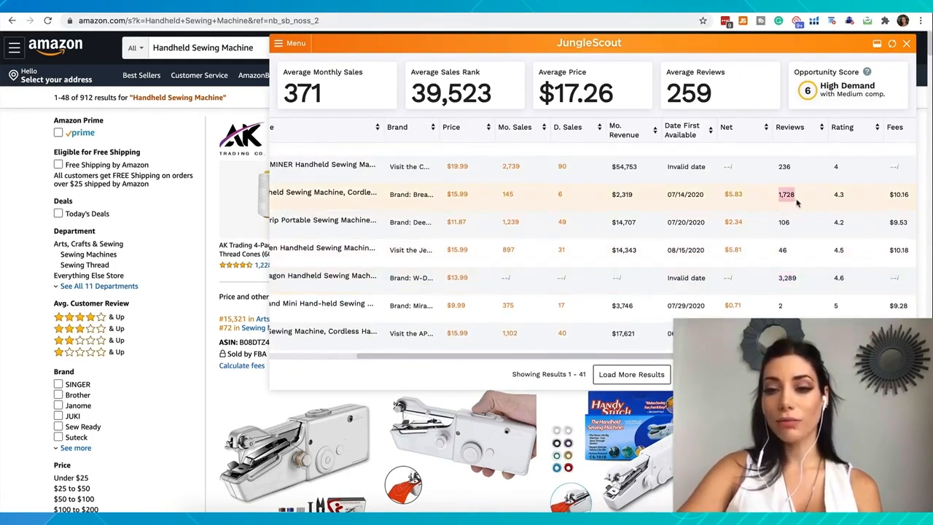
drag(794, 250, 777, 228)
scroll(778, 227, down, 6)
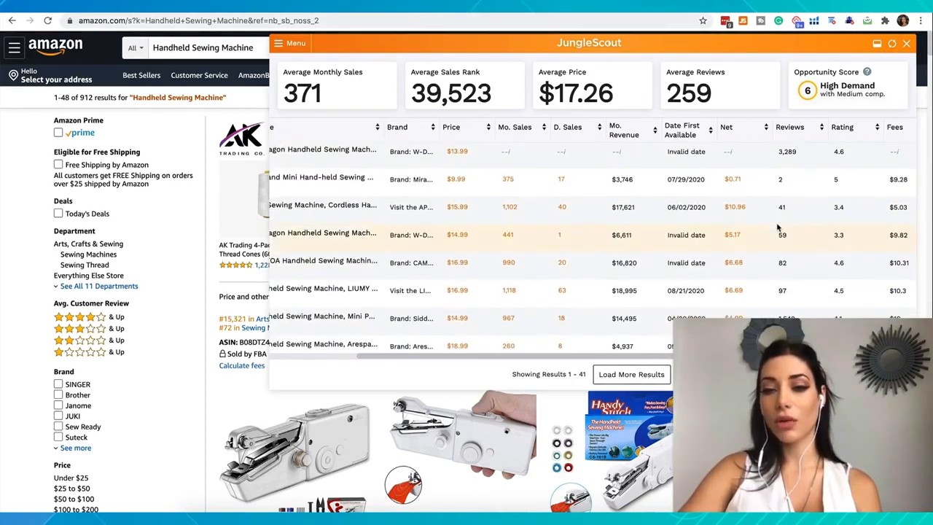
drag(790, 261, 778, 257)
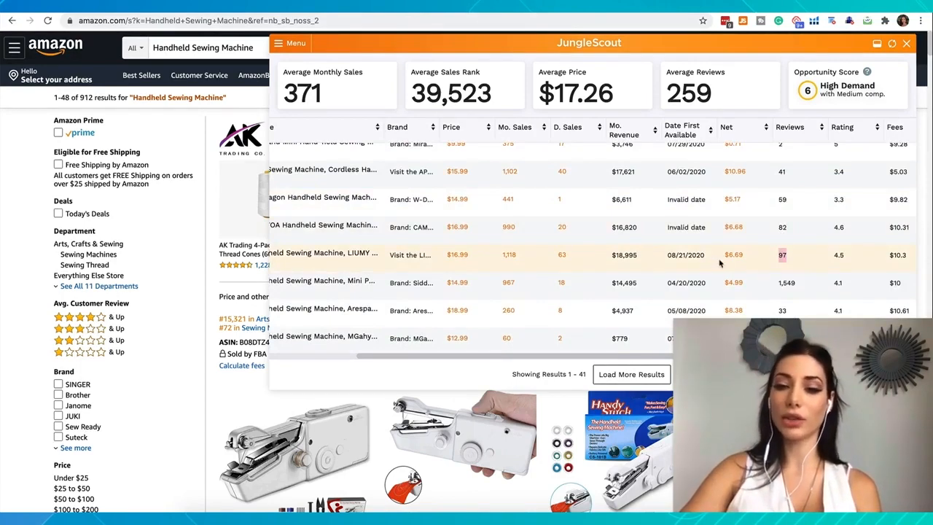
double_click(786, 283)
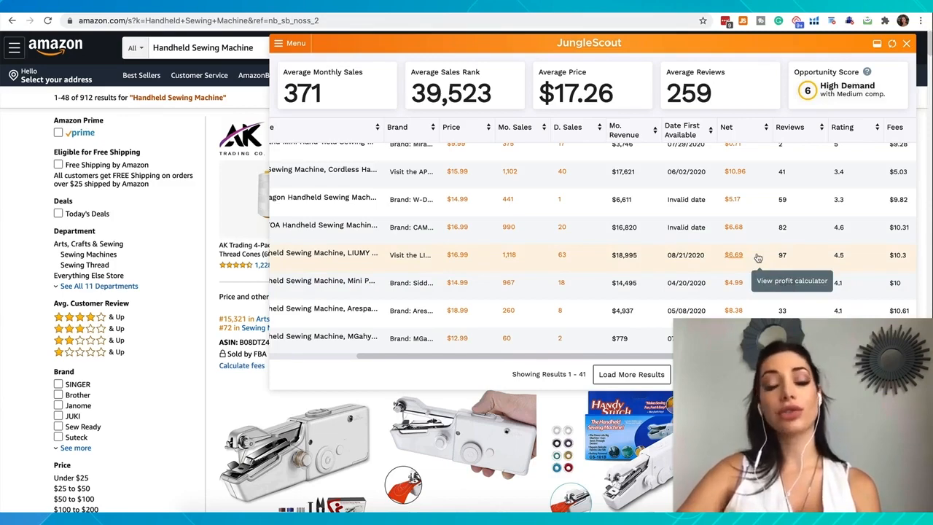
scroll(758, 257, up, 3)
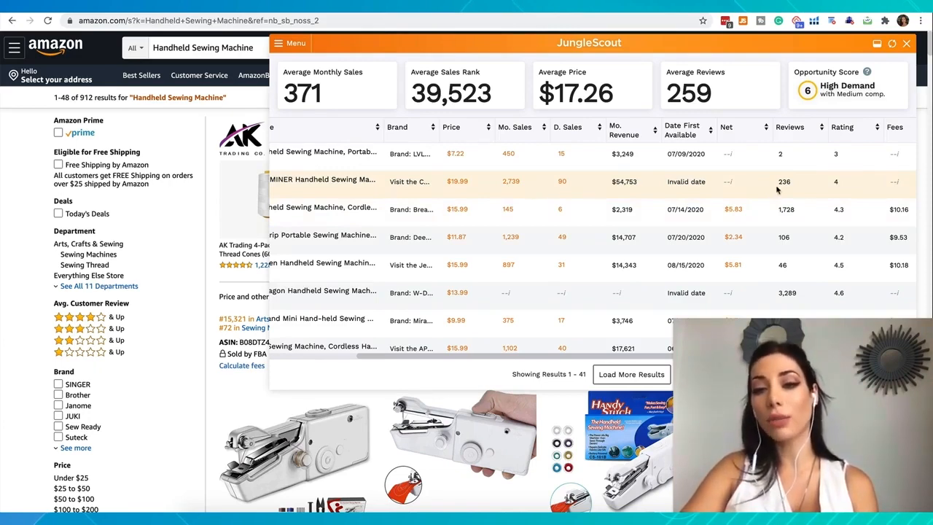
scroll(777, 190, down, 5)
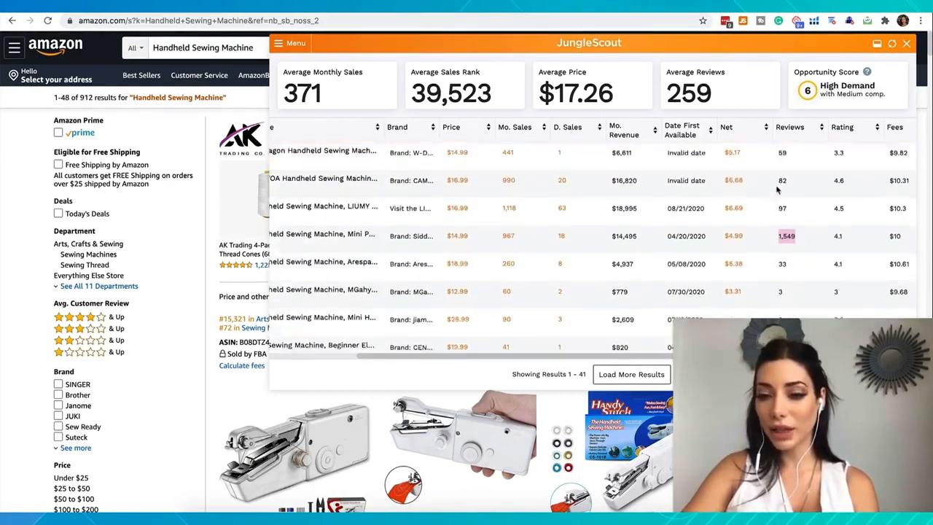
Step: Check the review counts of the individual handheld sewing machine listings down the results table
scroll(781, 226, down, 2)
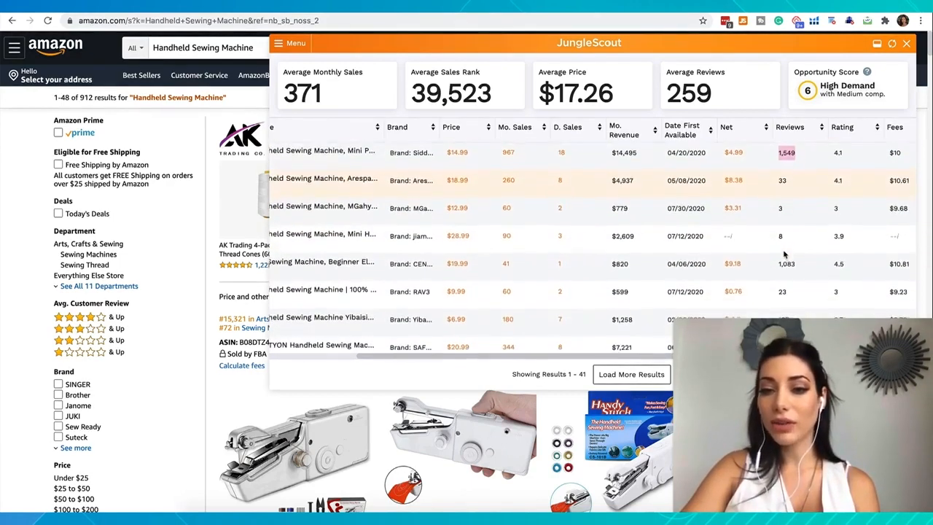
scroll(786, 236, down, 5)
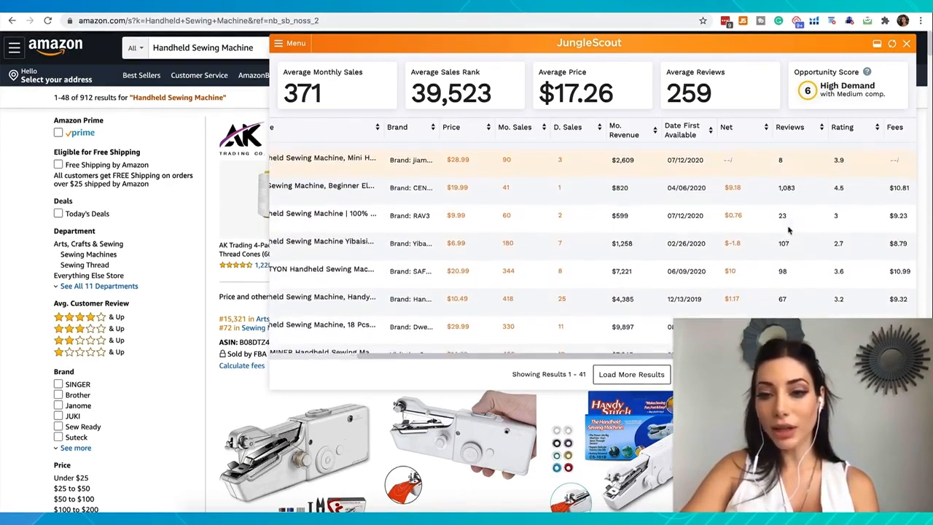
scroll(787, 230, down, 2)
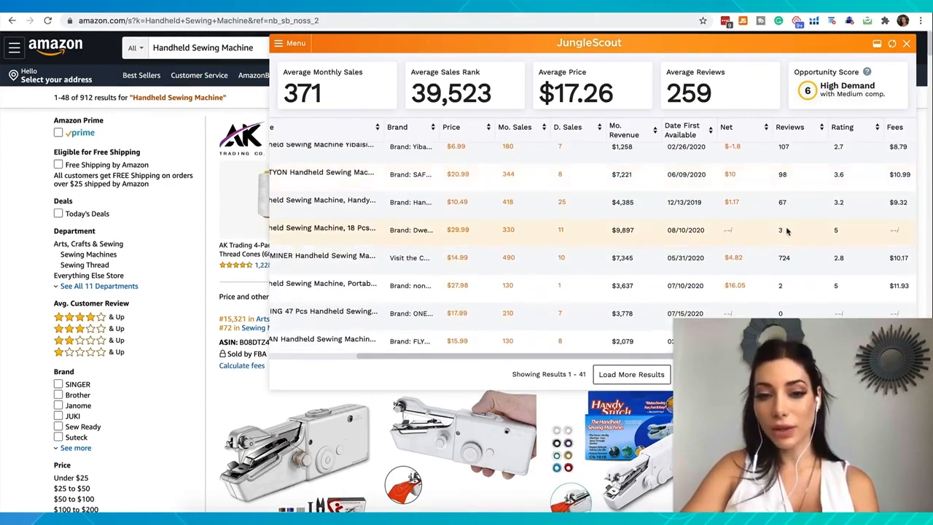
scroll(787, 230, down, 2)
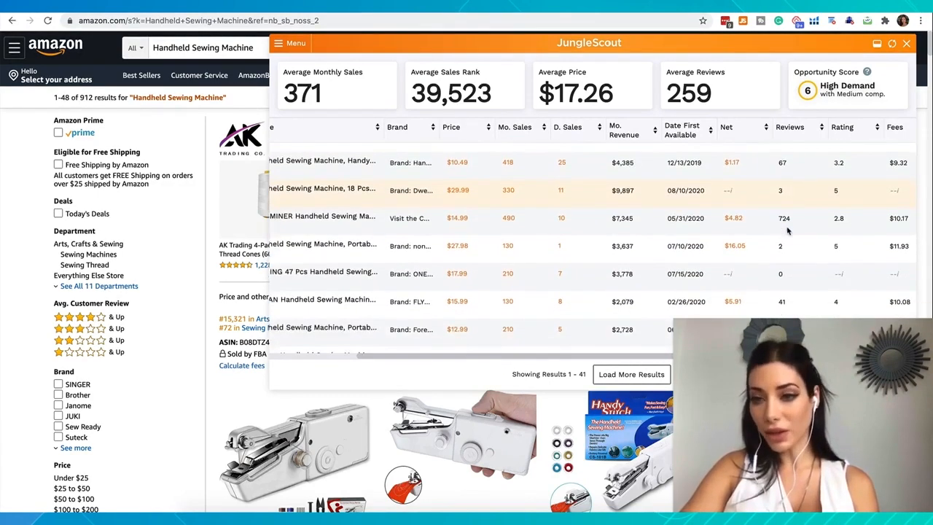
scroll(787, 230, down, 8)
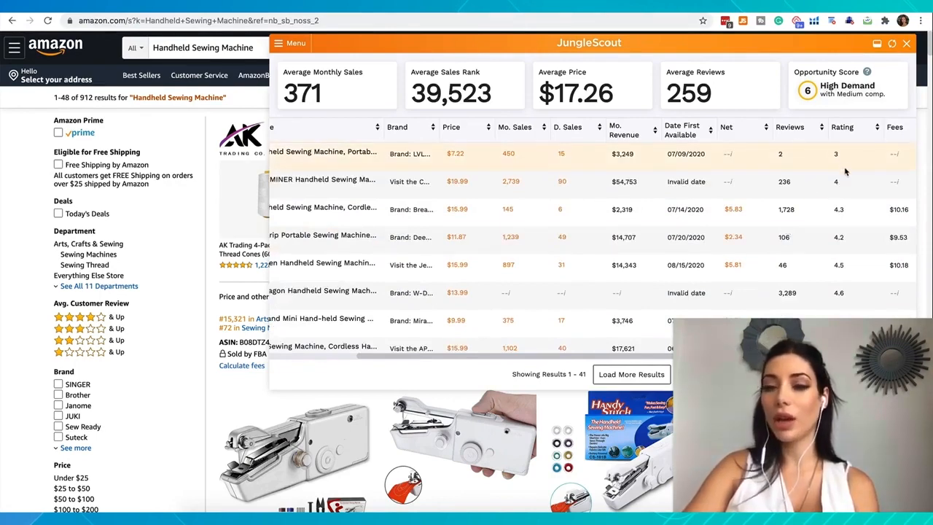
Step: Compare the star ratings of the handheld sewing machine listings, starting from the first results
scroll(842, 194, down, 2)
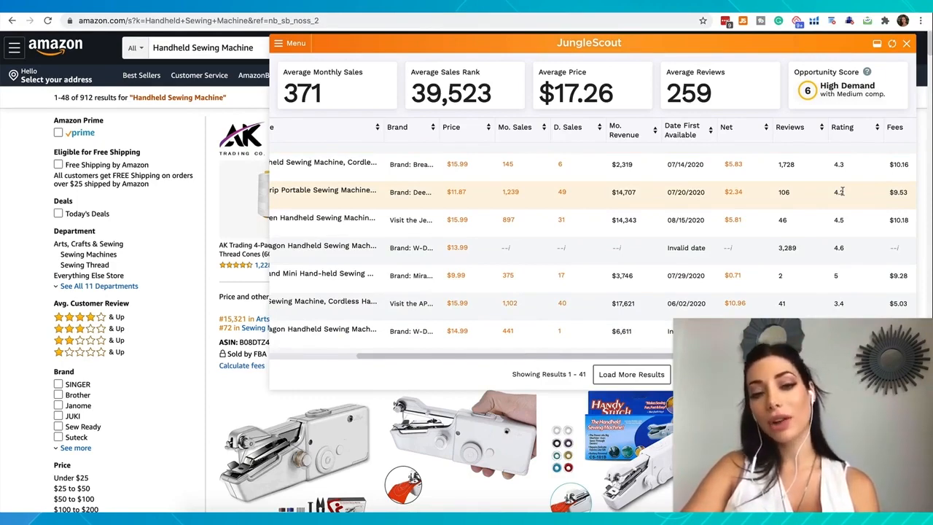
scroll(841, 191, down, 3)
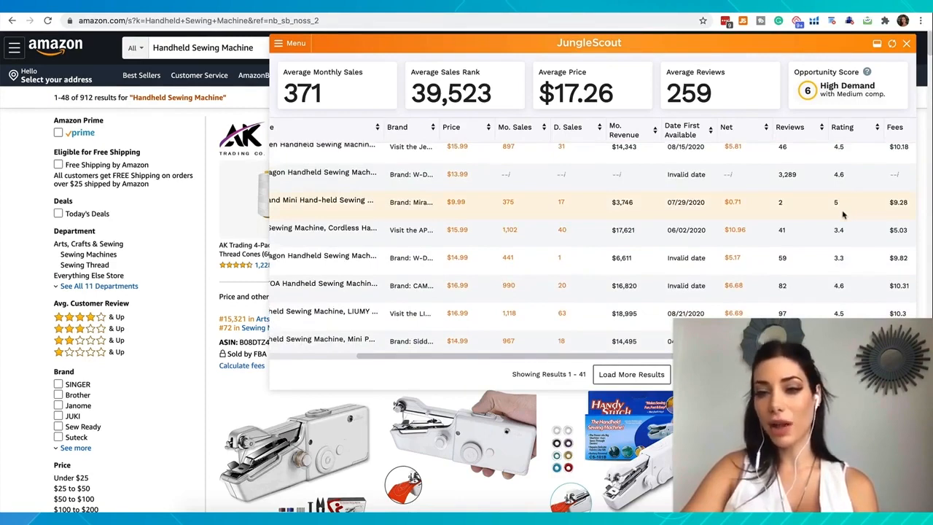
scroll(841, 229, down, 3)
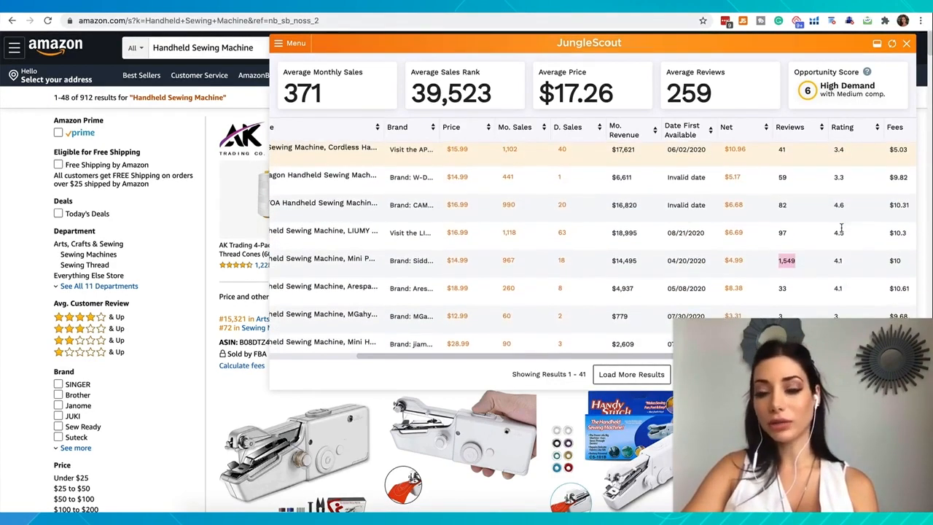
scroll(841, 228, down, 5)
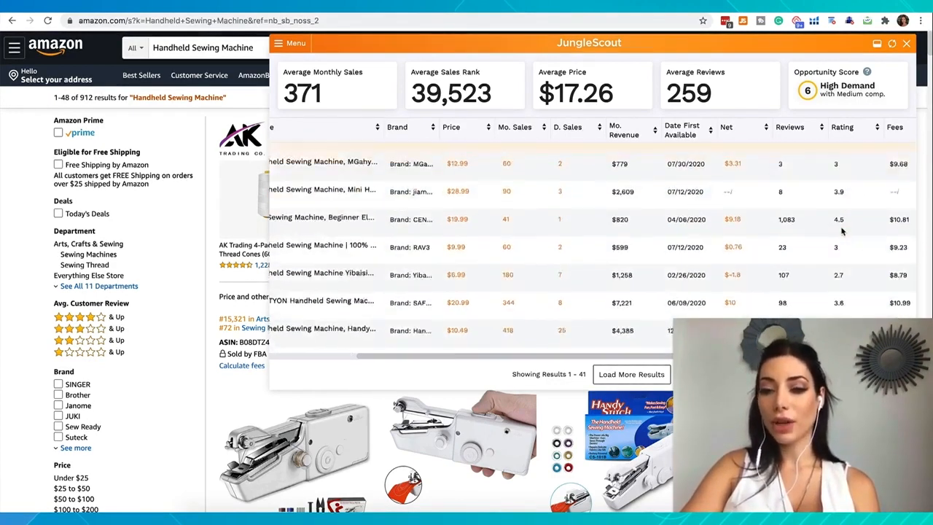
Step: Return to the product names and preview the Cordless, Deertrip and Jeteven handheld machines to compare their designs
scroll(728, 219, left, 3)
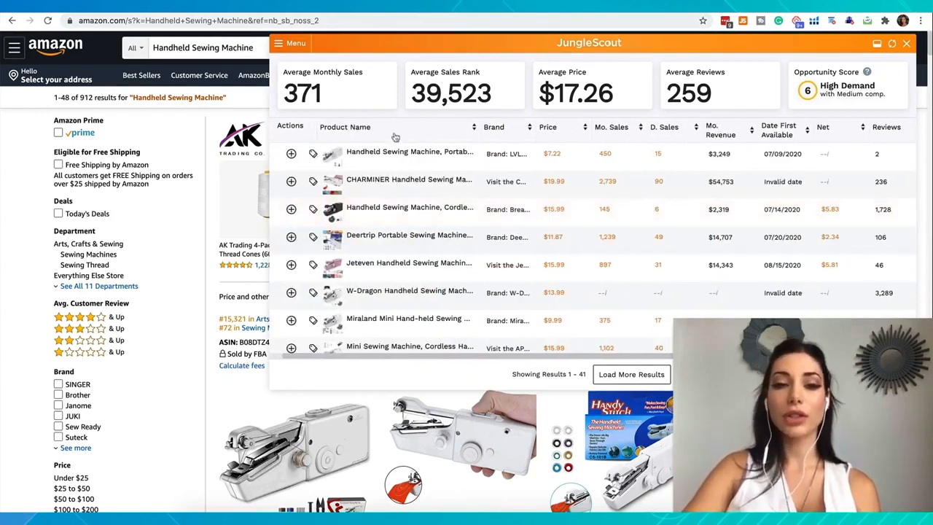
mouse_move(376, 168)
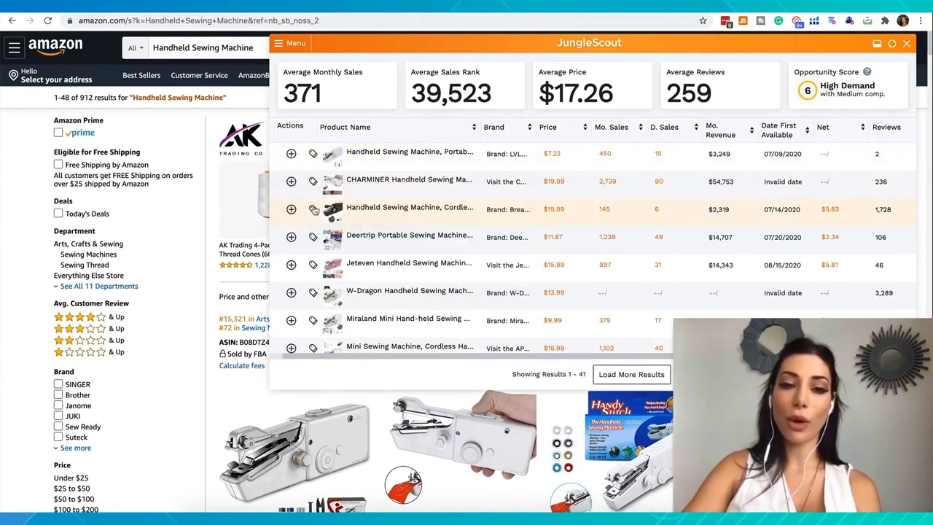
mouse_move(348, 213)
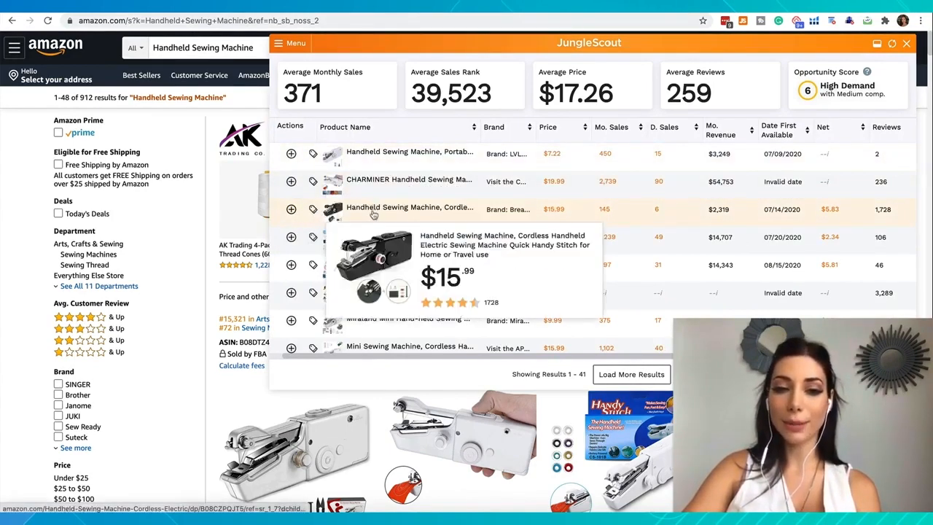
mouse_move(355, 248)
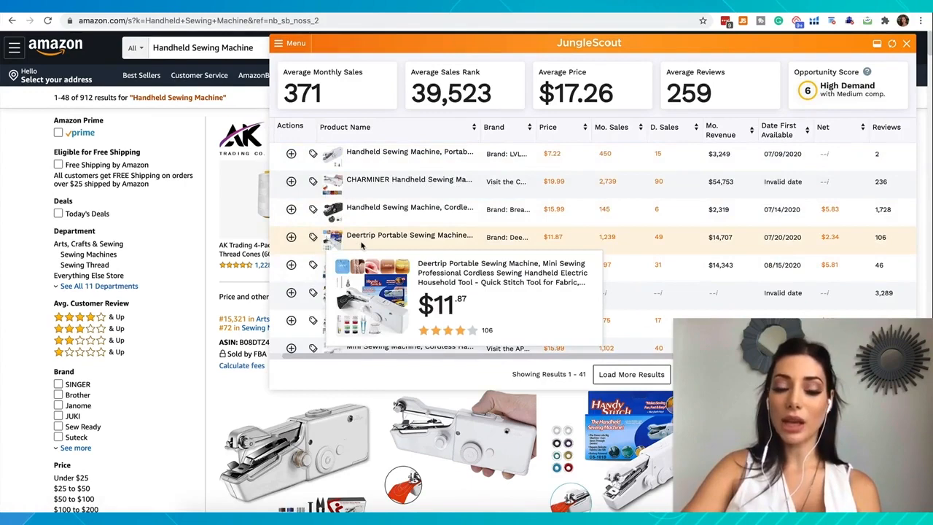
mouse_move(356, 274)
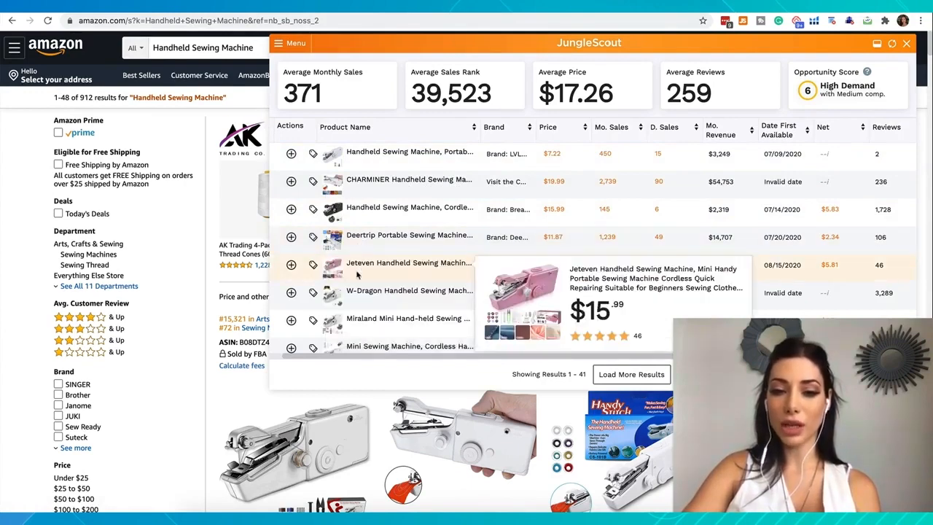
Step: Open the $13.99 W-Dragon Handheld Sewing Machine listing and select the brand name in its title
mouse_move(365, 303)
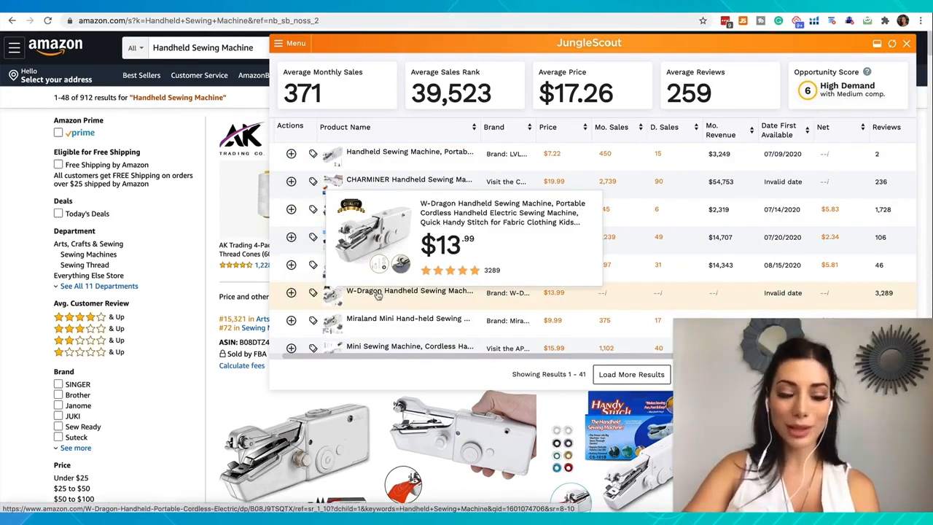
click(378, 293)
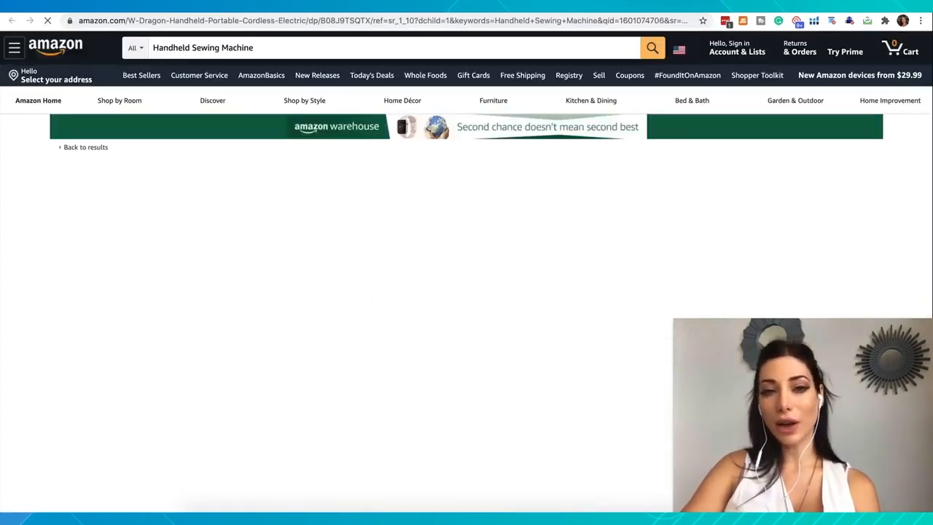
drag(478, 170, 531, 171)
key(super+c)
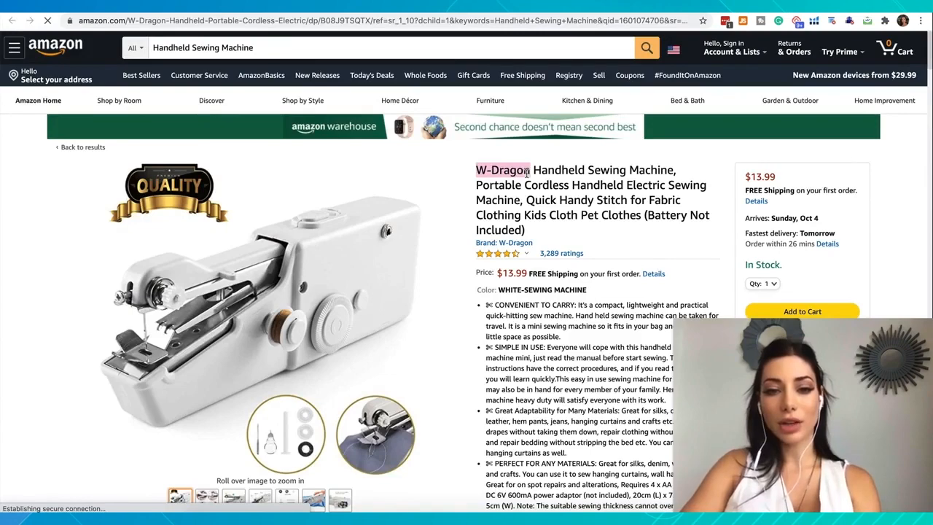
Step: Open the W-Dragon brand link from the listing and browse the Amazon results for the brand's other products
click(497, 245)
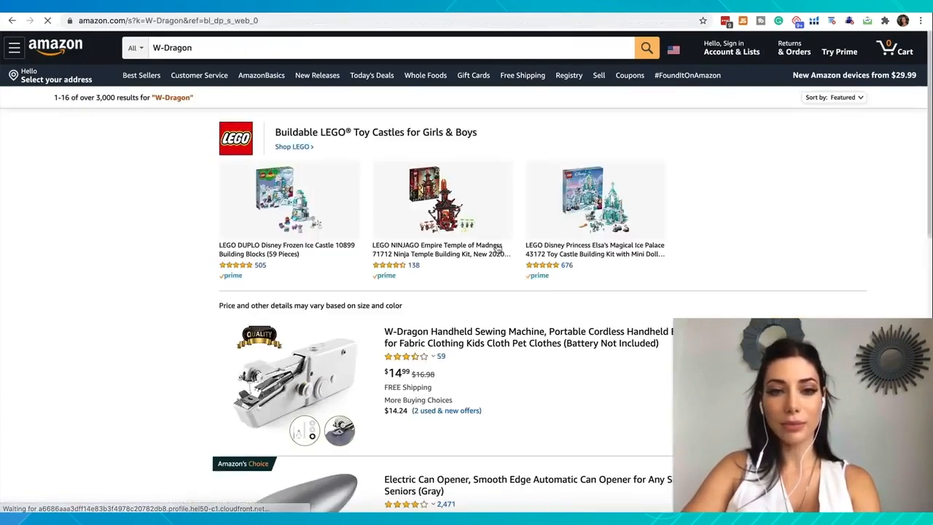
scroll(353, 387, down, 3)
scroll(353, 387, down, 10)
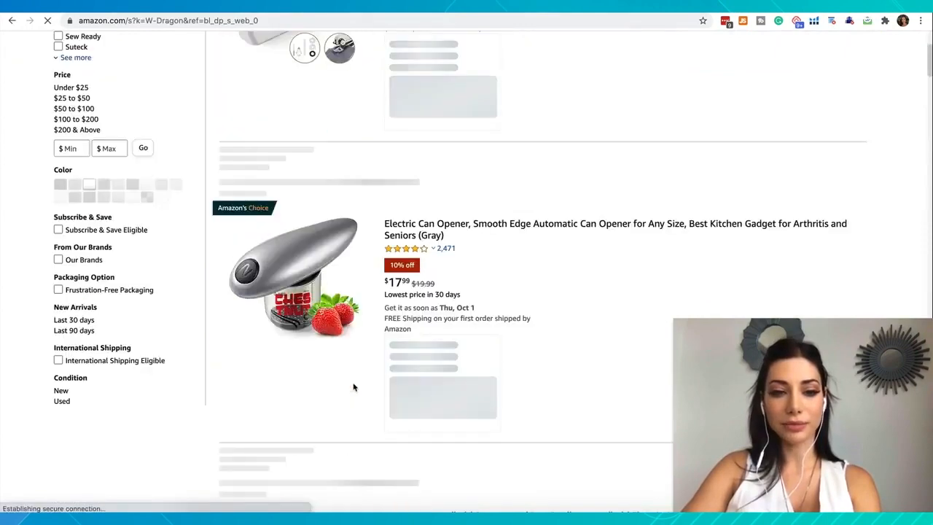
scroll(353, 387, down, 10)
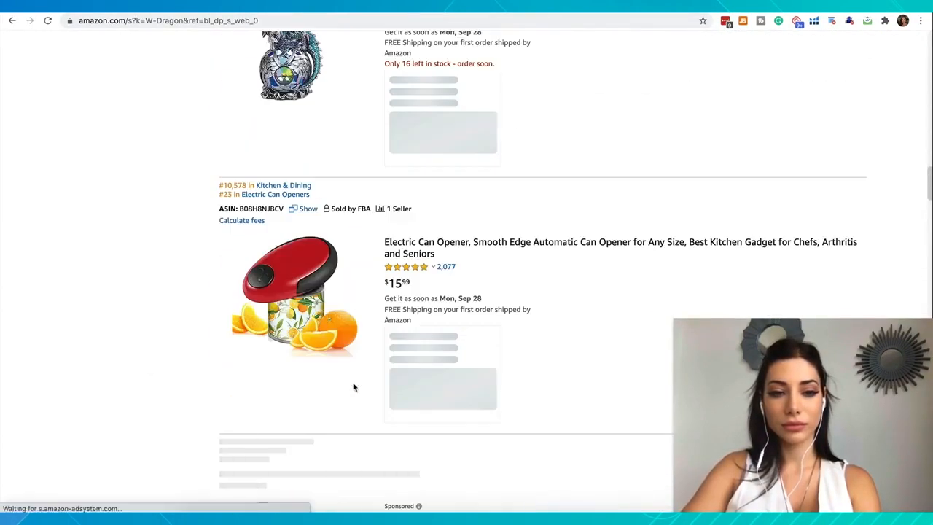
scroll(353, 387, up, 20)
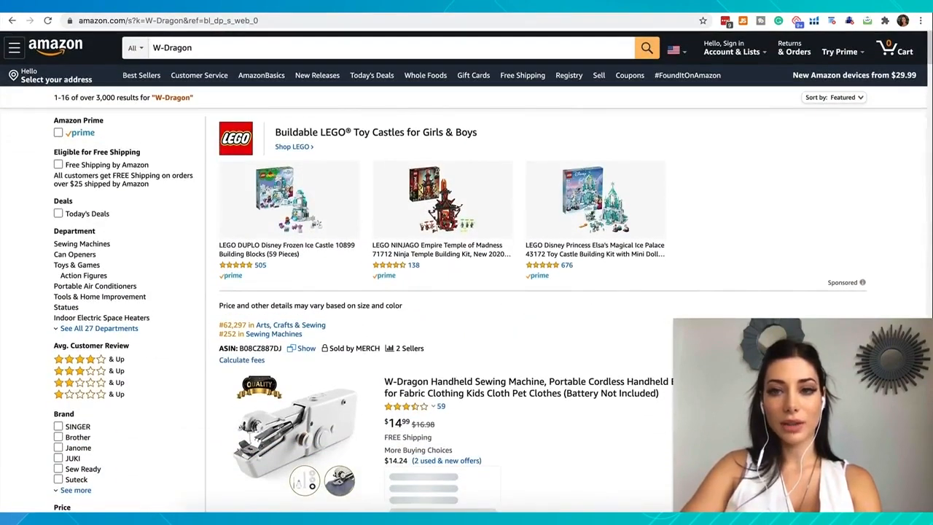
Step: Search Google for W-Dragon in a new tab, review the results for a brand presence, and return to the Amazon results
key(super+t)
key(super+v)
key(Return)
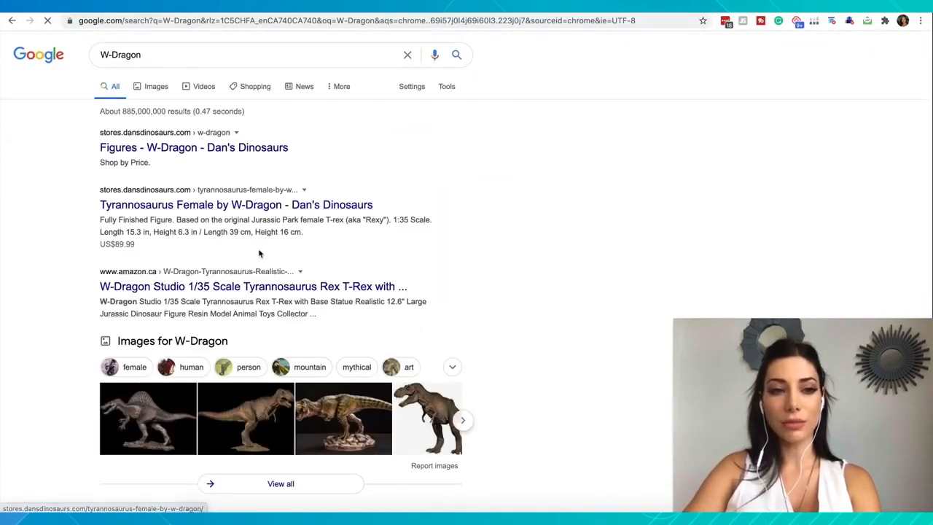
scroll(258, 253, down, 10)
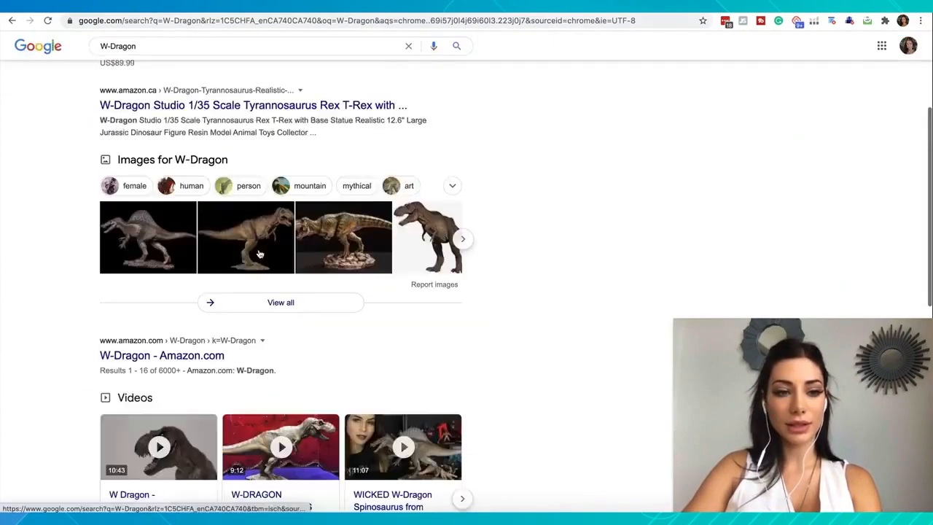
scroll(259, 253, up, 10)
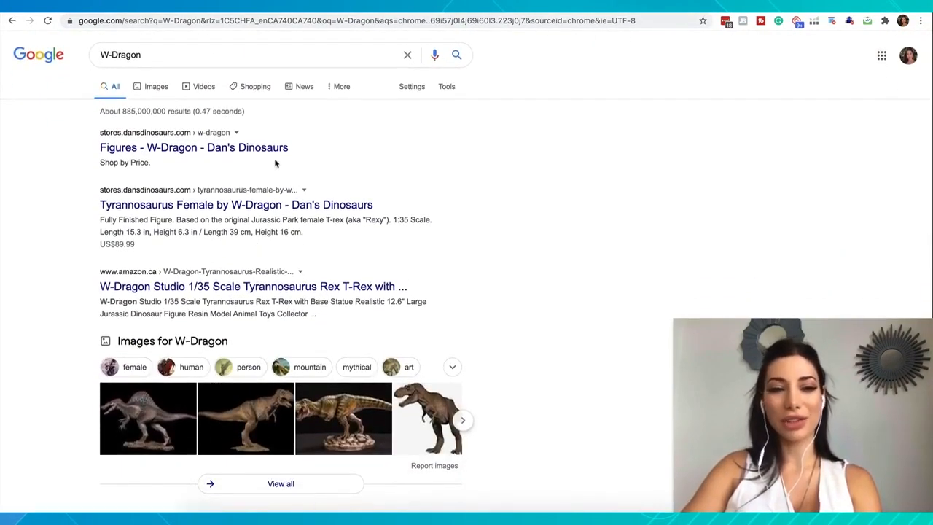
click(477, 6)
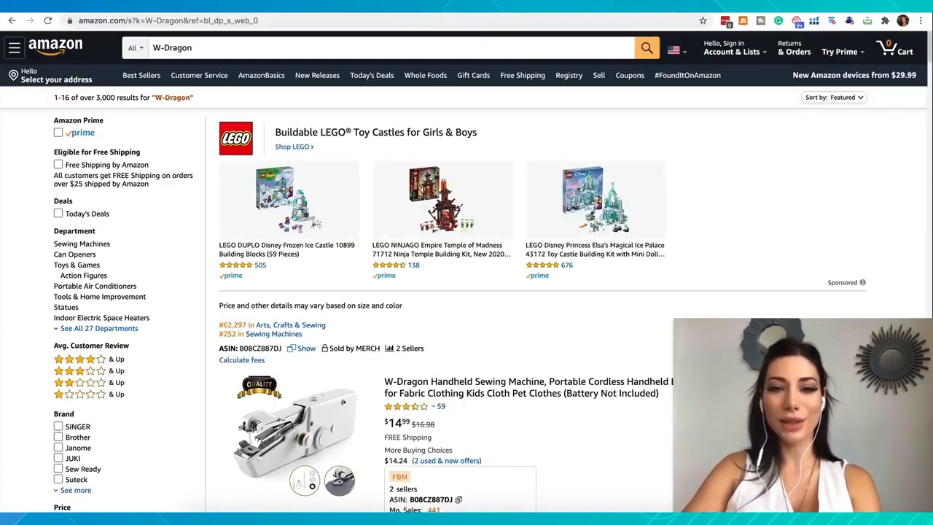
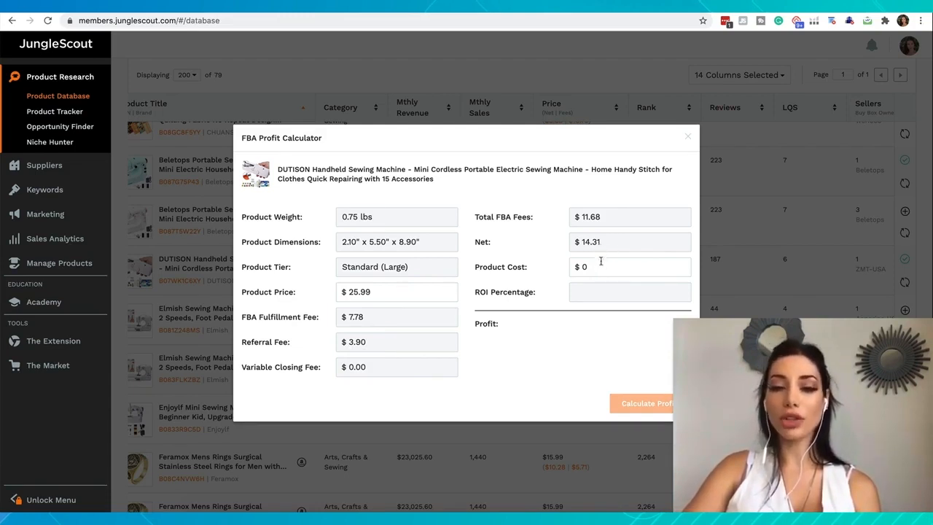
Step: Copy "Handheld Sewing Machine" from the DUTISON product title in the profit calculator and search Alibaba for it
click(594, 267)
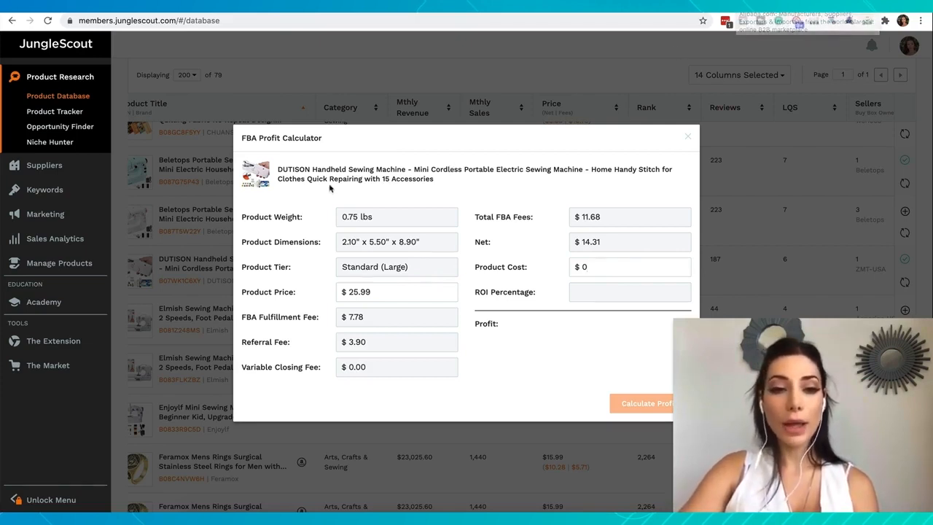
drag(312, 169, 406, 169)
key(super+c)
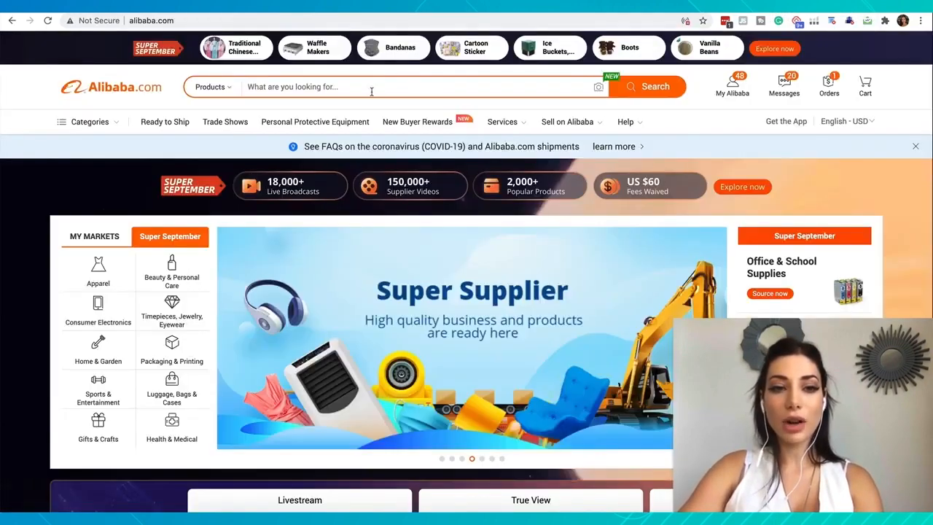
click(371, 91)
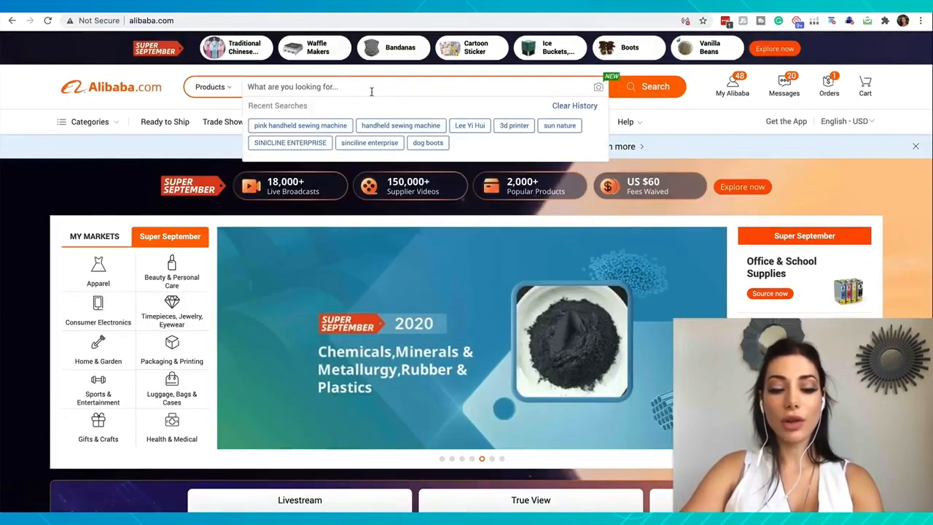
key(super+v)
key(Return)
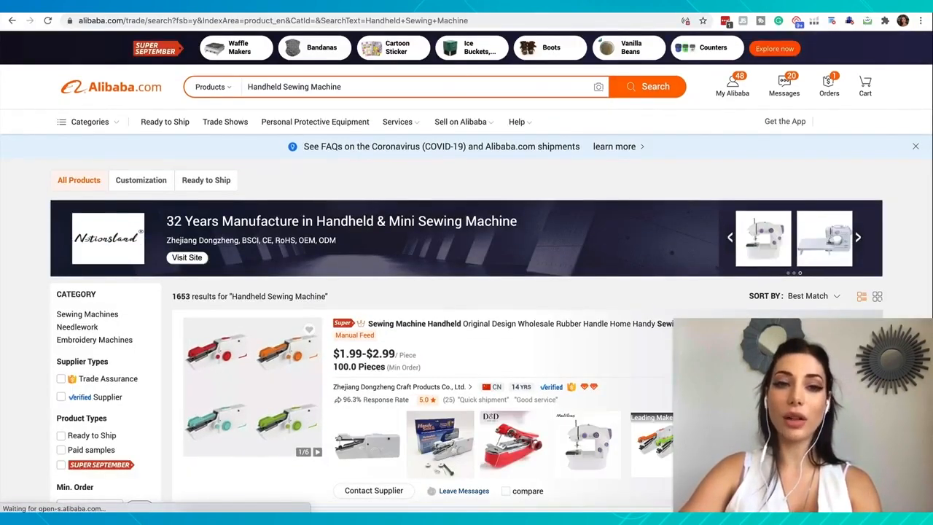
Step: Browse the Alibaba supplier results for handheld sewing machines, comparing designs, unit prices and minimum orders
scroll(326, 267, down, 5)
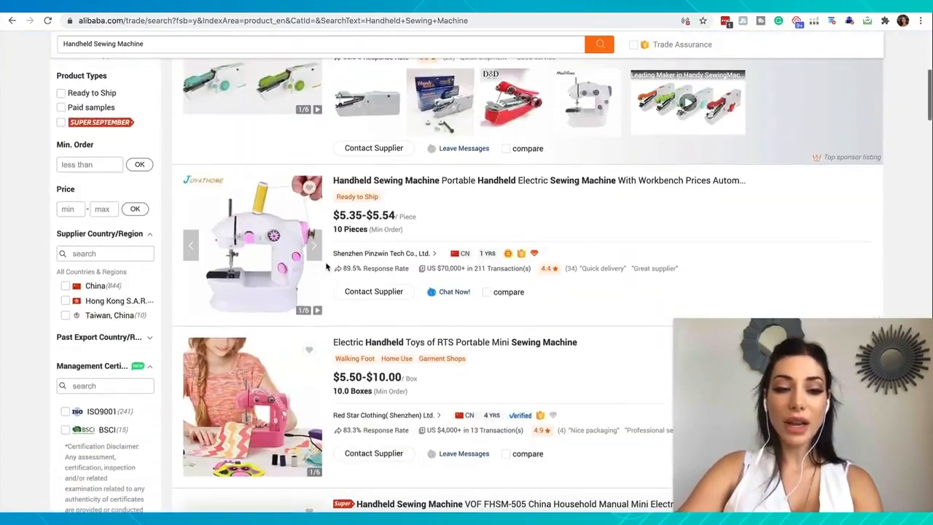
scroll(326, 266, down, 8)
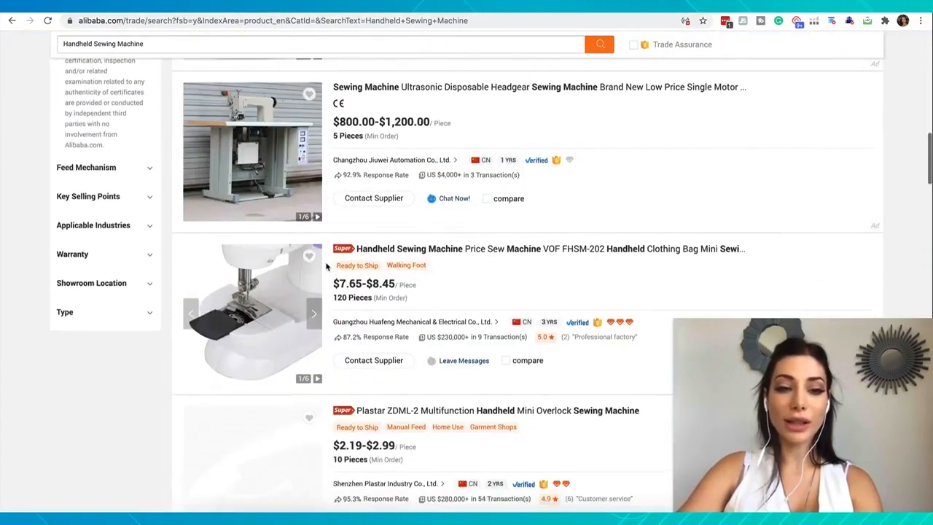
scroll(327, 267, down, 4)
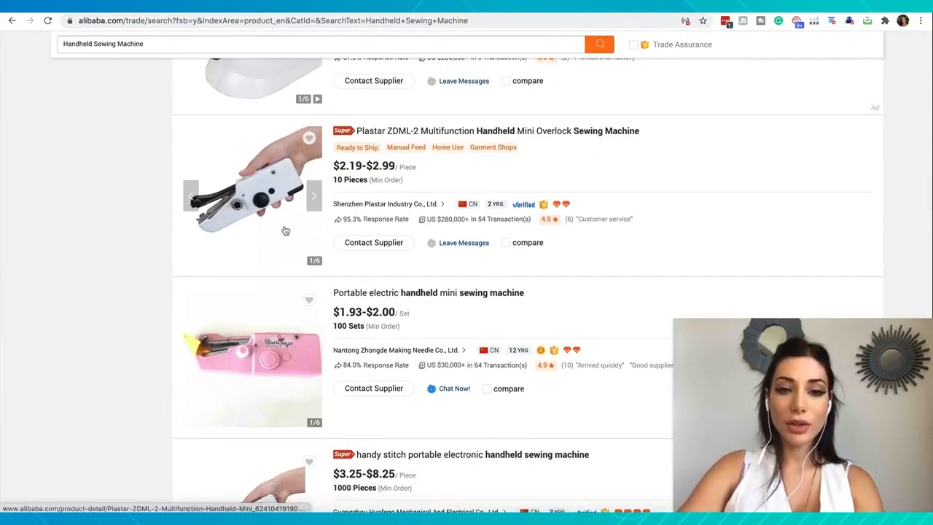
scroll(263, 194, down, 2)
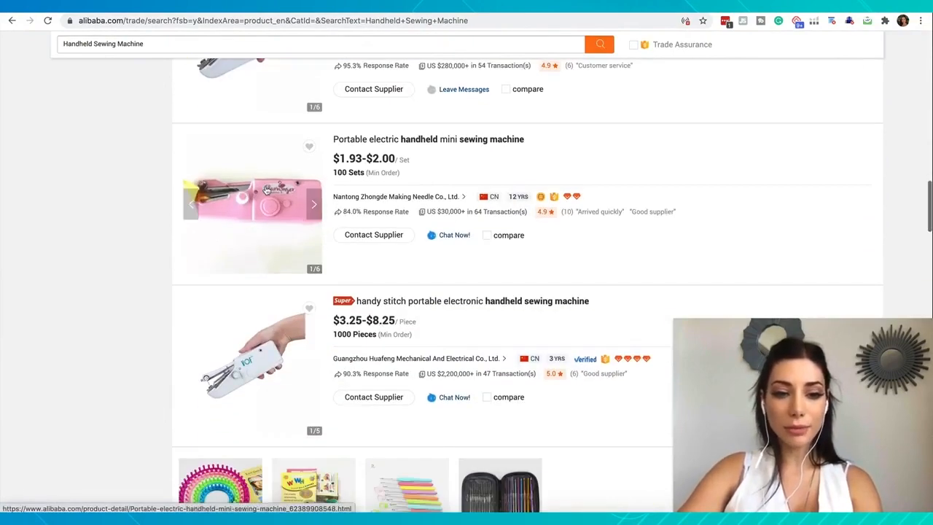
scroll(266, 190, down, 3)
scroll(267, 123, down, 6)
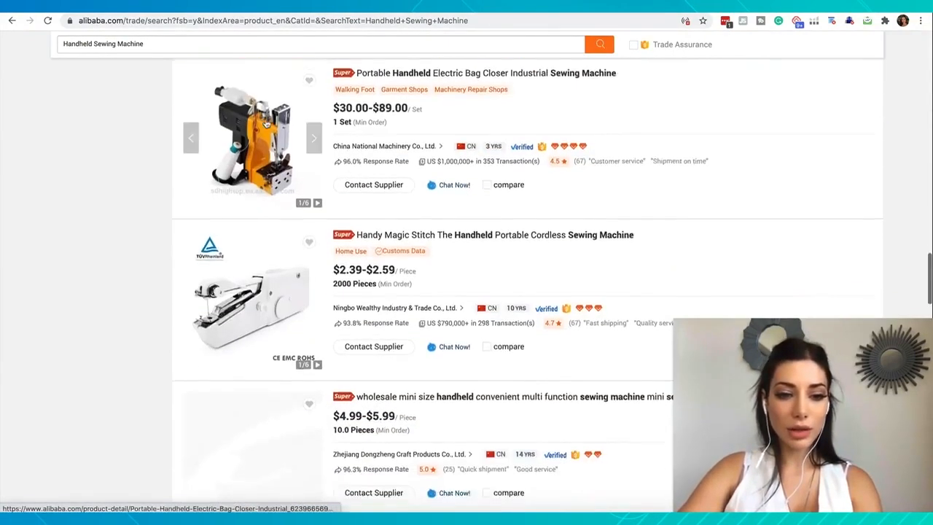
scroll(267, 124, down, 1)
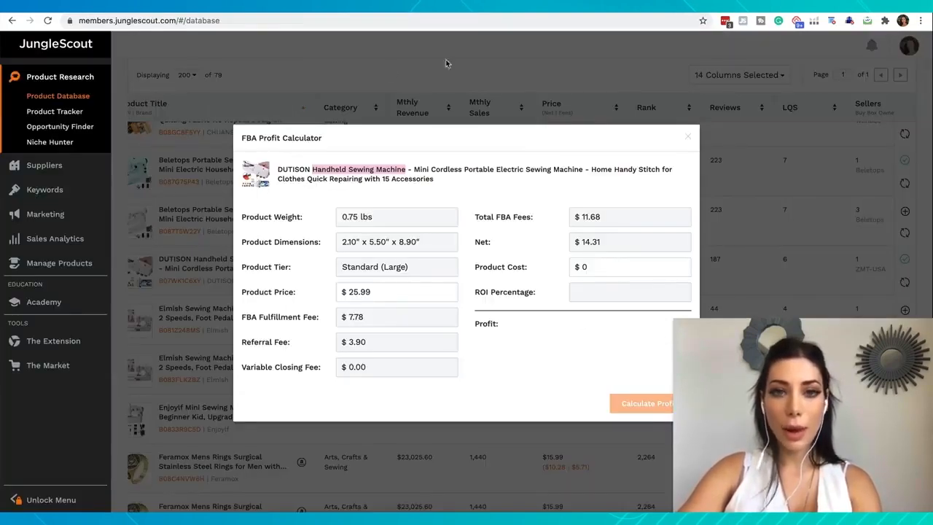
Step: Close the FBA Profit Calculator in Jungle Scout and open the DUTISON machine's Amazon listing to view its design
click(446, 120)
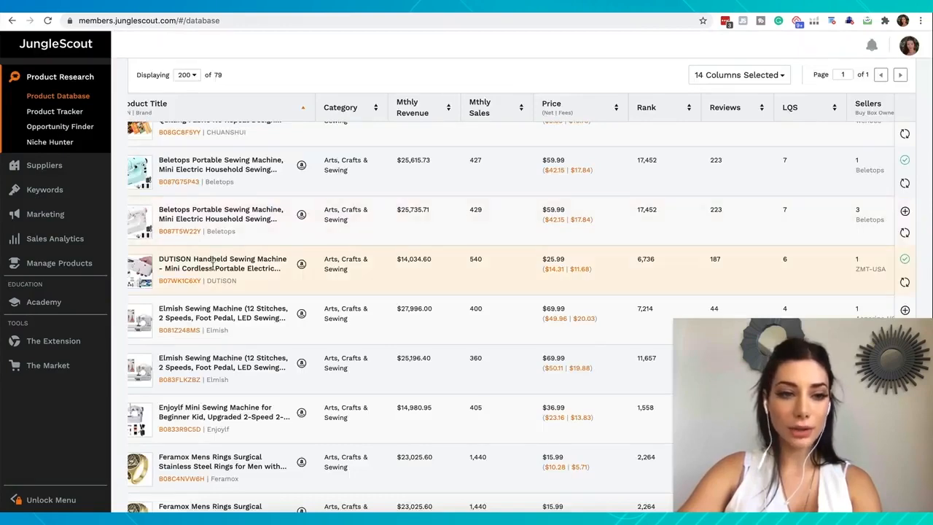
click(301, 263)
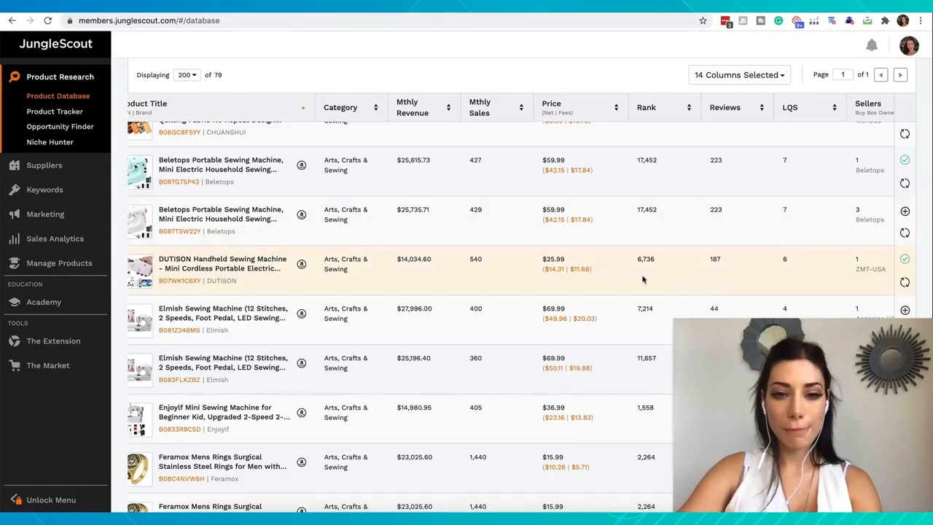
click(558, 269)
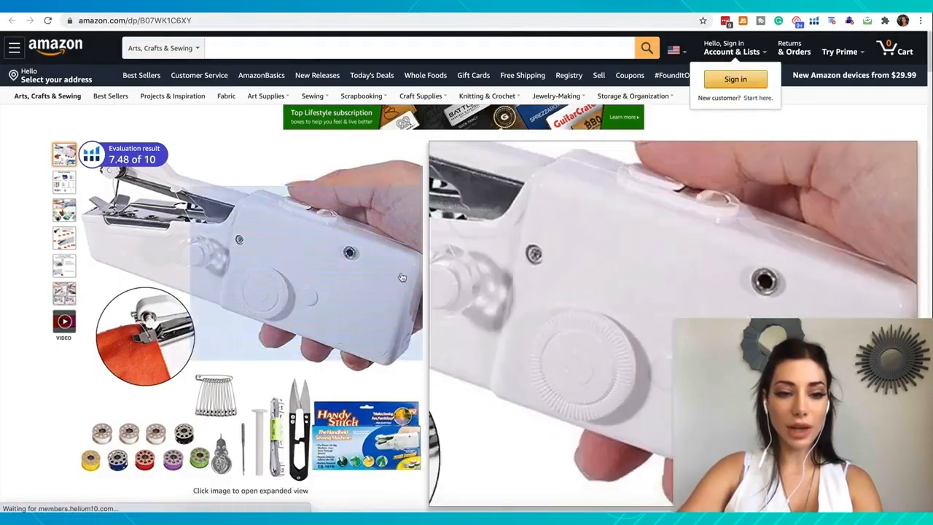
mouse_move(69, 185)
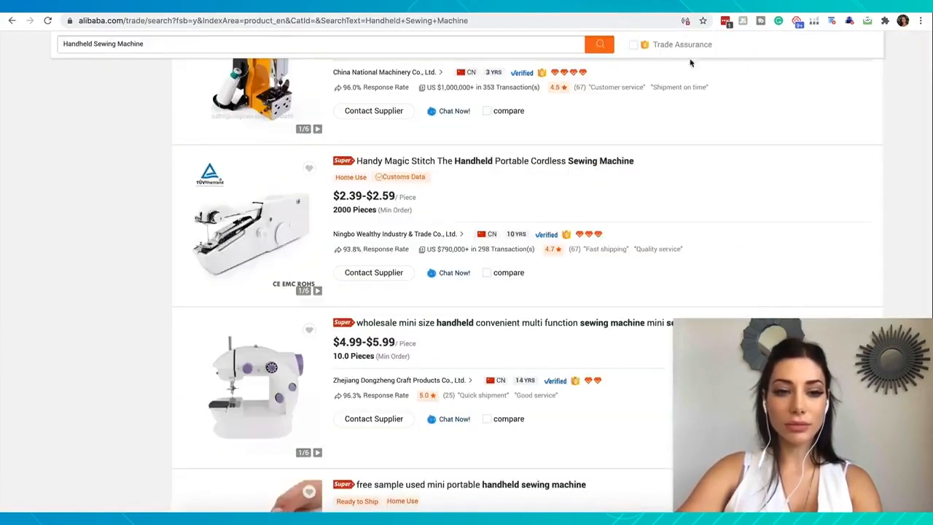
Step: Return to the Alibaba results and open the matching Handy Magic Stitch handheld cordless machine from Ningbo Wealthy Industry & Trade
scroll(302, 352, up, 3)
scroll(303, 353, down, 1)
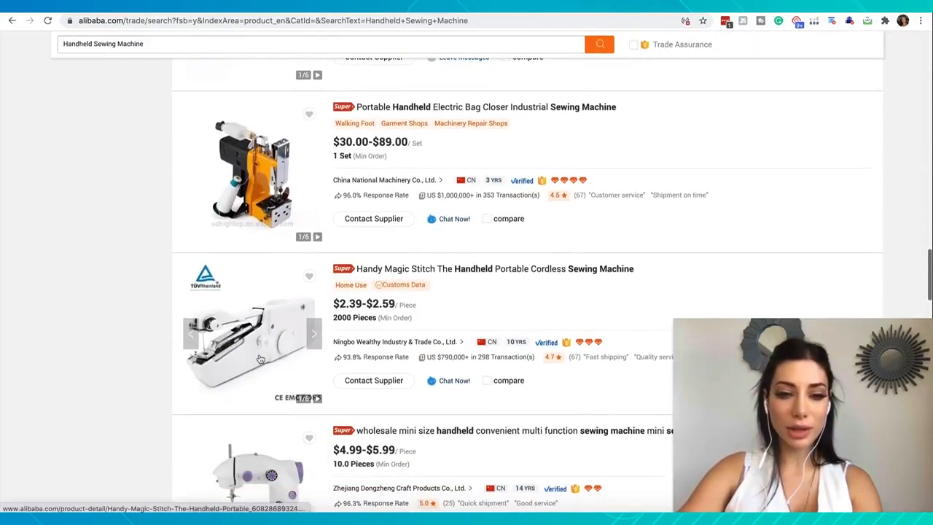
scroll(413, 292, up, 3)
scroll(412, 292, down, 3)
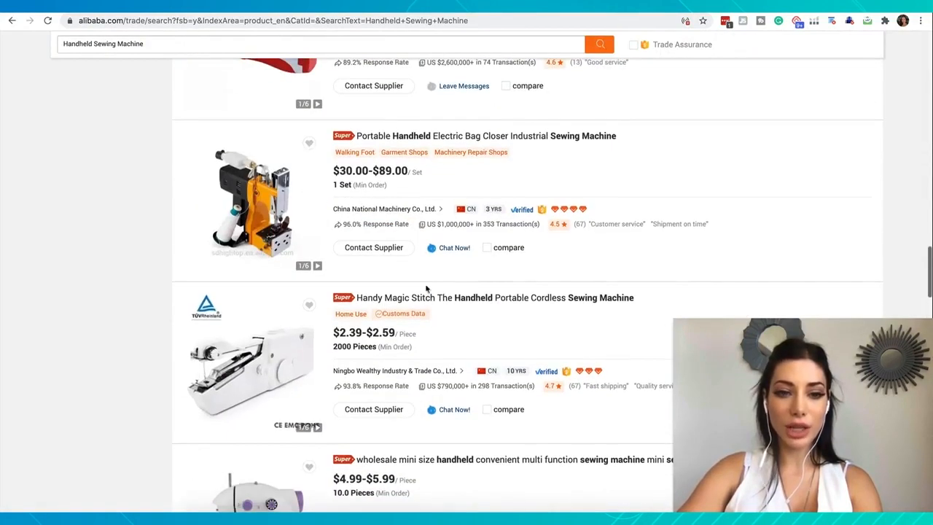
click(448, 298)
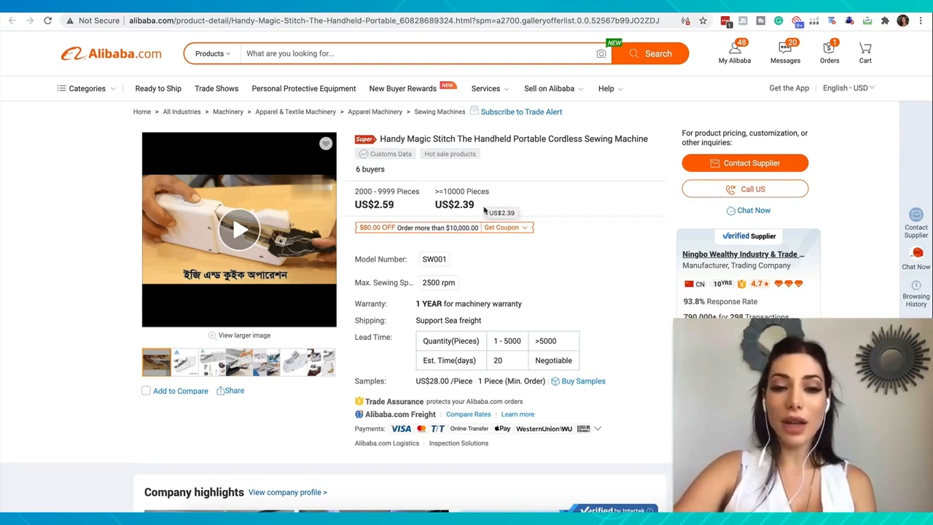
Step: Copy the supplier's 2.39 unit price into the DUTISON profit calculator as the product cost and calculate the profit
drag(475, 205, 455, 205)
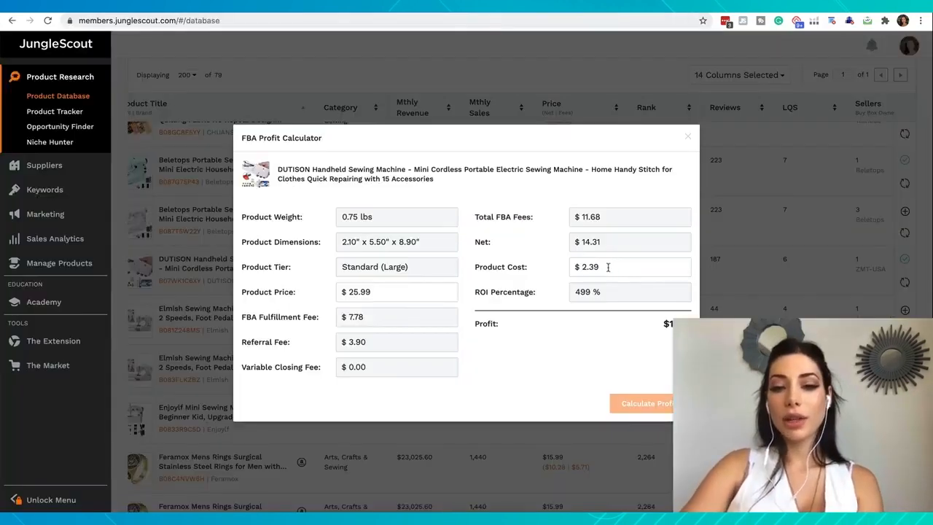
drag(618, 267, 574, 268)
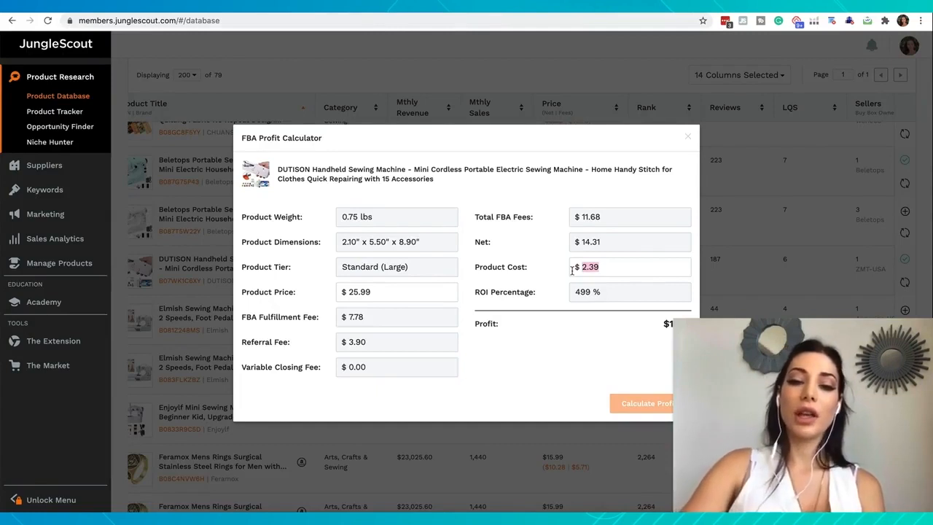
click(547, 314)
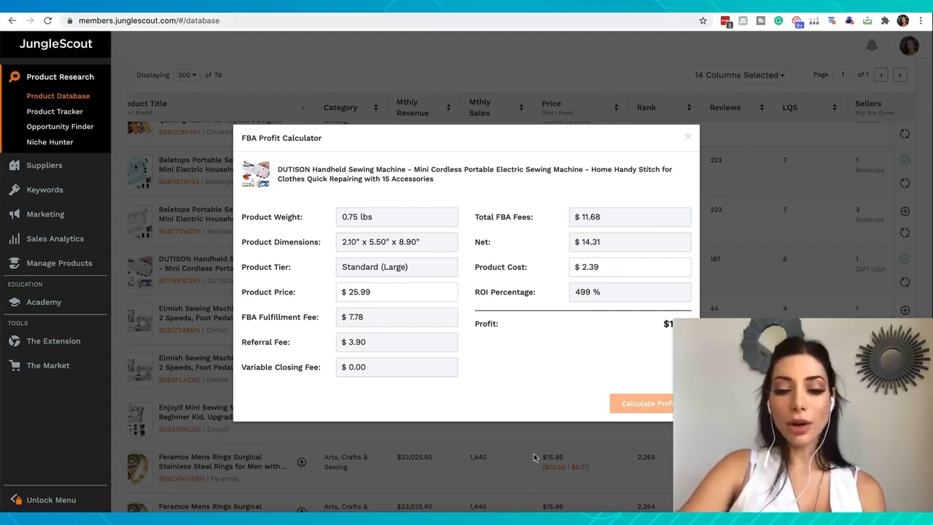
Step: Open the desktop Calculator and divide the 11.92 profit by the 25.99 product price
click(540, 514)
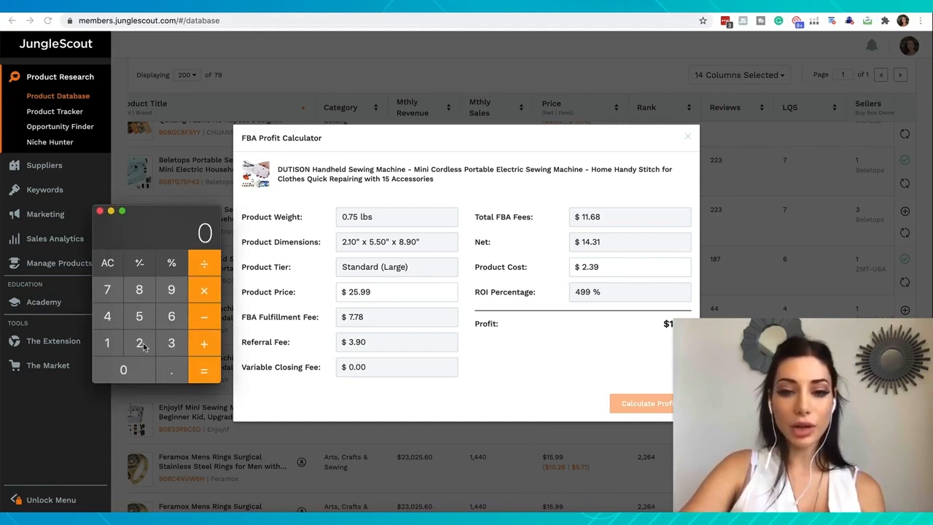
double_click(111, 346)
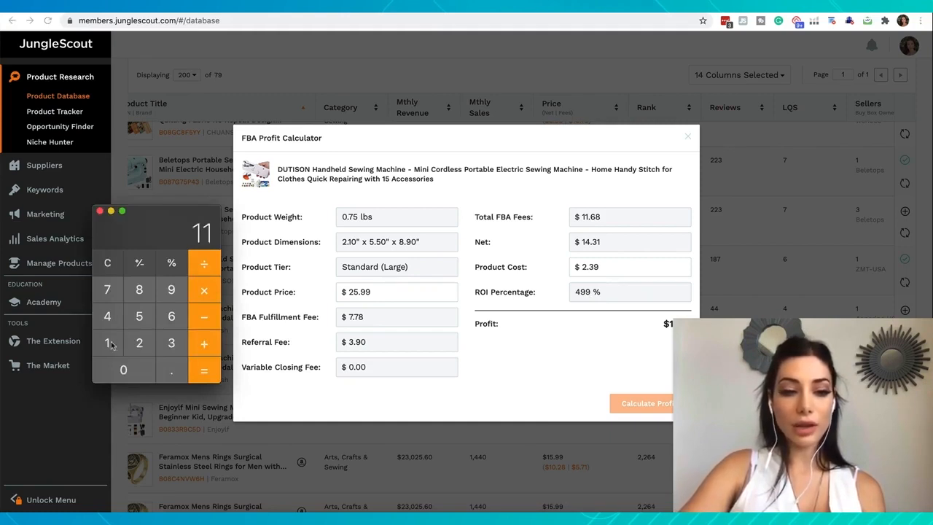
click(172, 373)
click(169, 290)
click(139, 343)
click(205, 263)
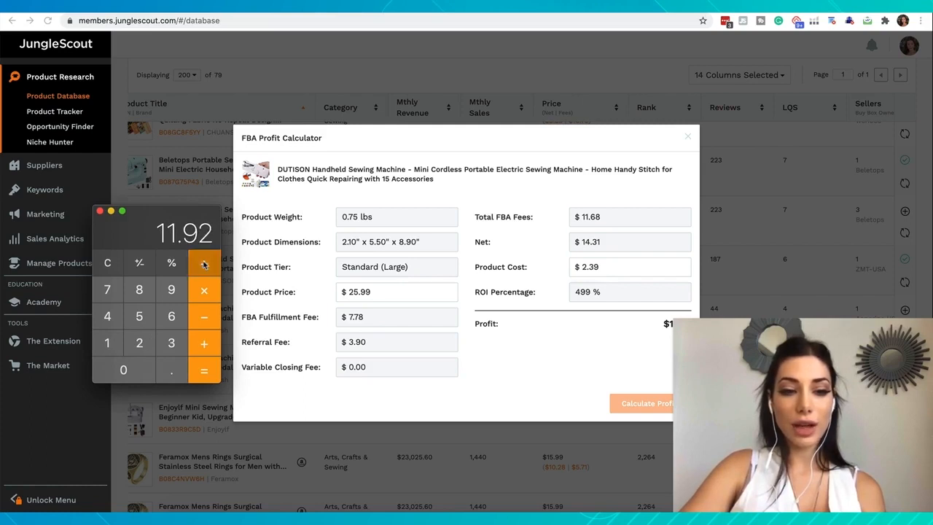
click(139, 342)
click(139, 316)
click(168, 370)
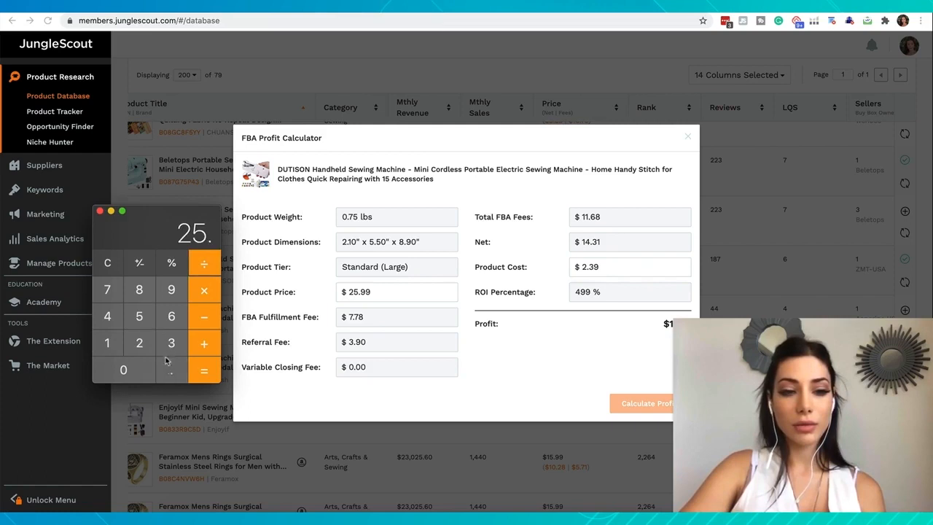
click(170, 290)
click(169, 290)
click(202, 369)
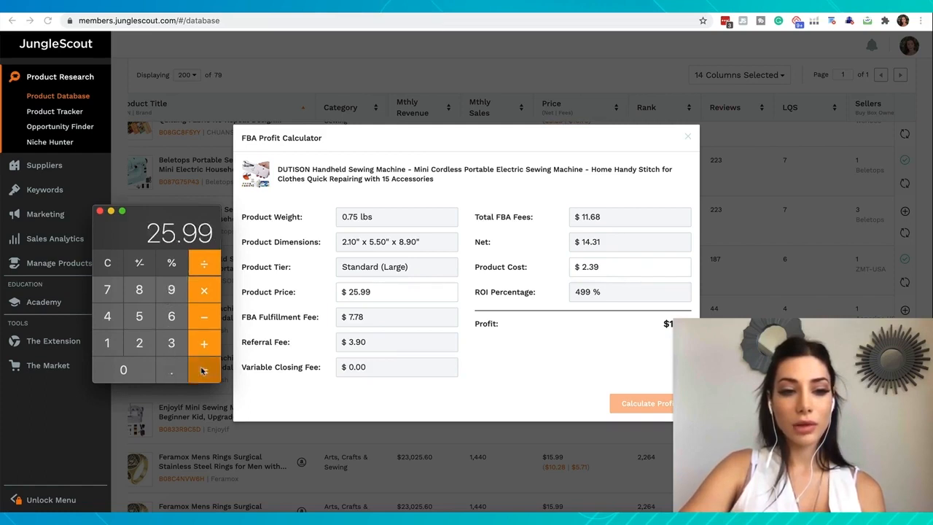
Step: Multiply the quotient by 100 to get the profit margin percentage, and close the Calculator
click(204, 292)
click(111, 343)
click(117, 368)
click(117, 368)
click(204, 370)
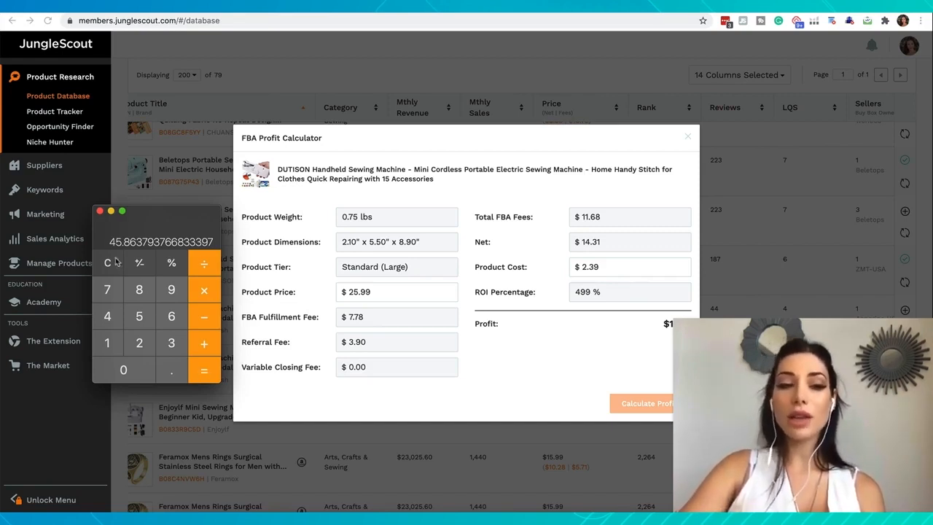
click(100, 212)
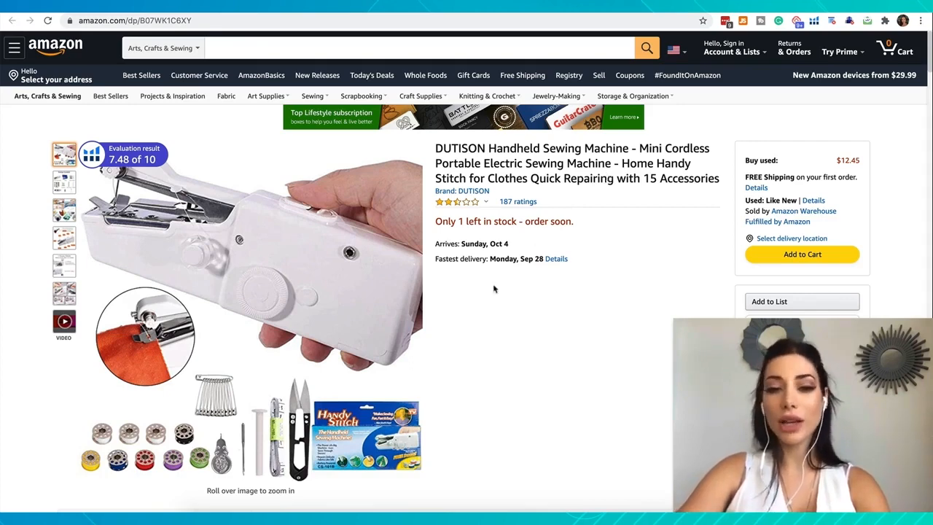
Step: Open the DUTISON listing's customer ratings on Amazon, filter to the 1-star reviews and read the complaints
mouse_move(513, 209)
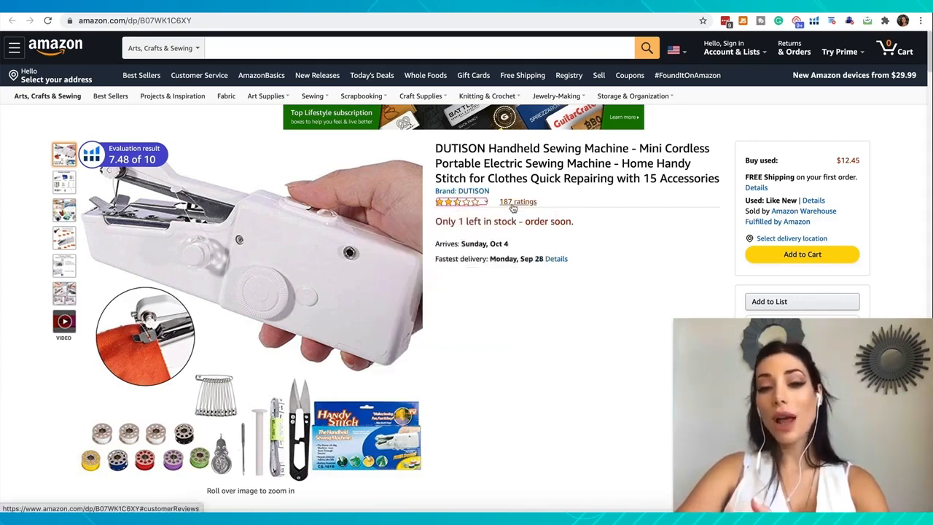
click(513, 209)
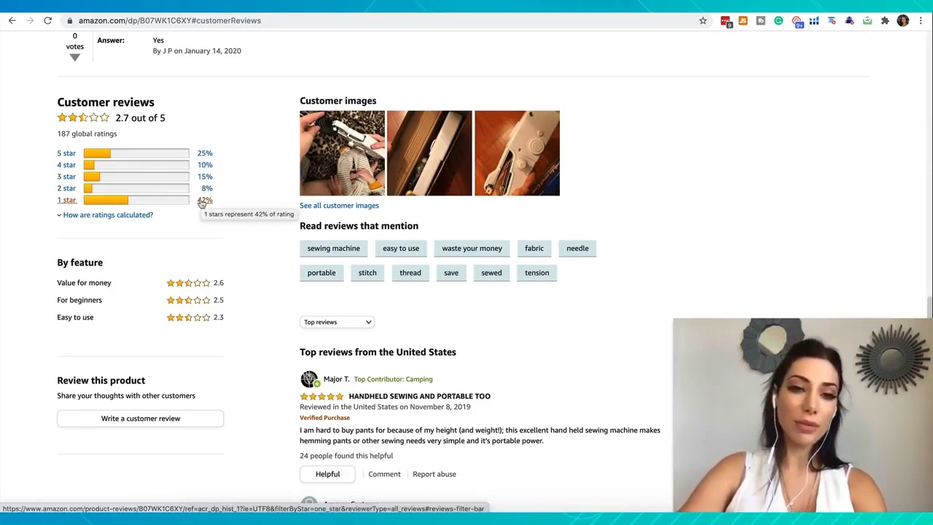
click(202, 204)
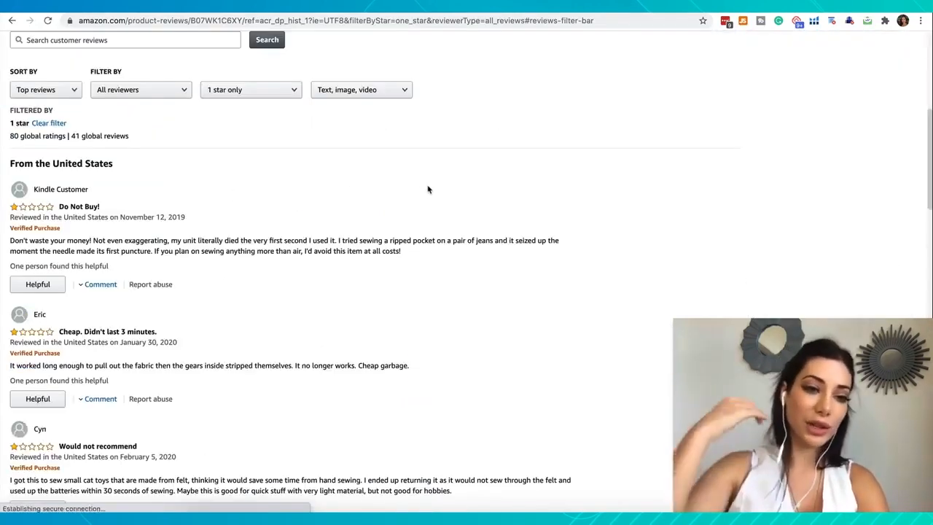
scroll(147, 202, down, 1)
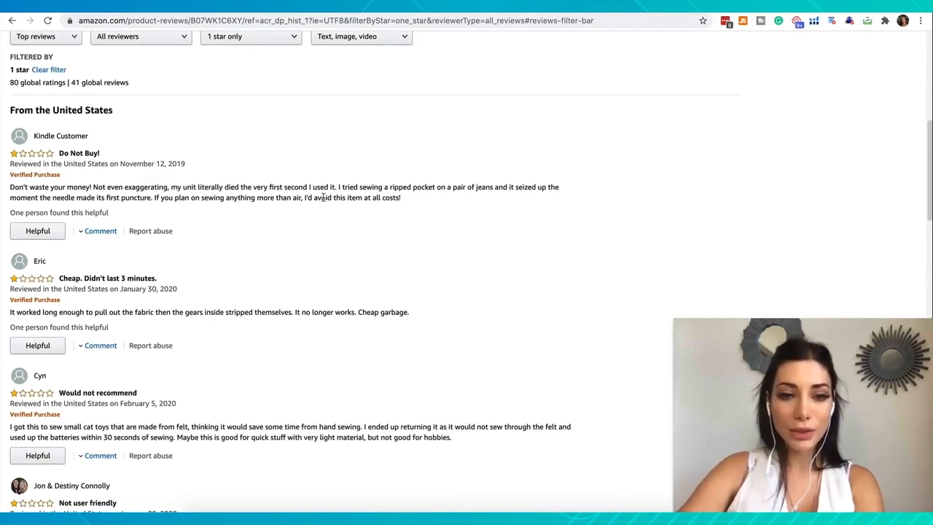
scroll(323, 197, down, 3)
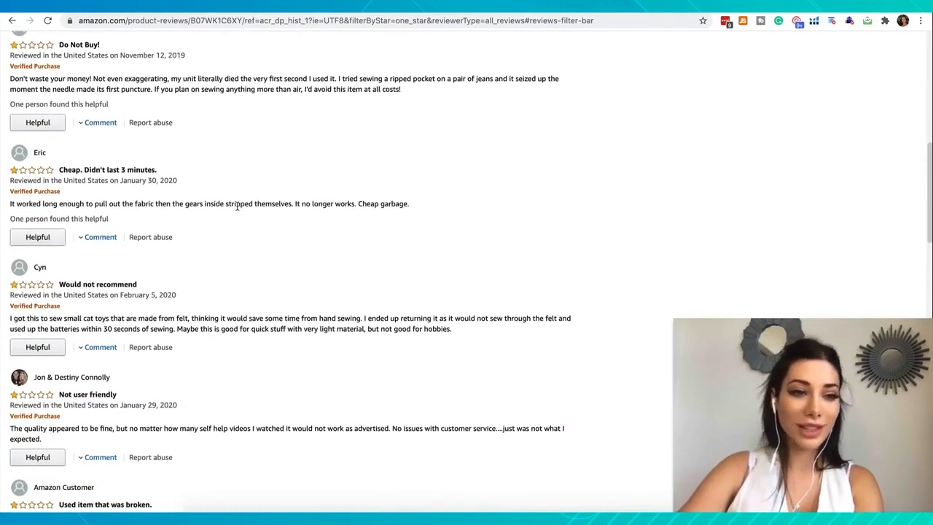
scroll(236, 206, down, 1)
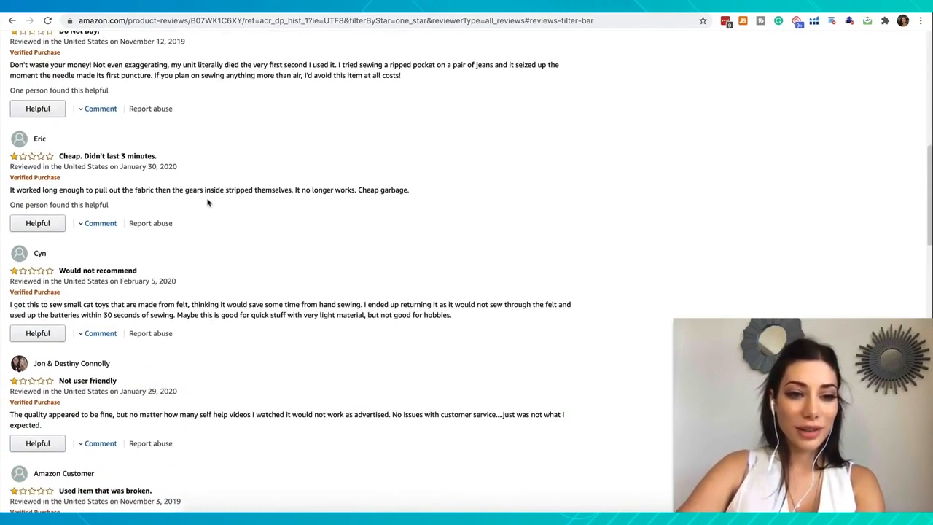
scroll(248, 193, down, 2)
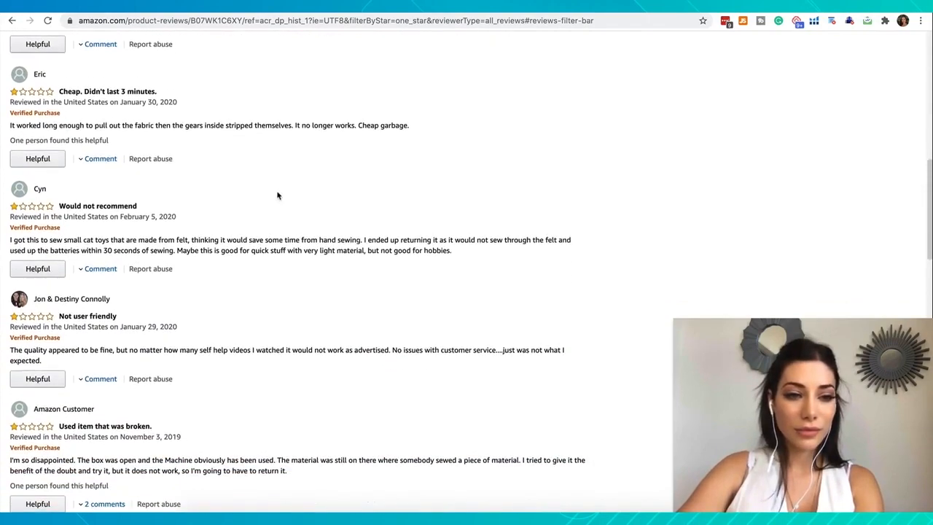
scroll(213, 250, down, 1)
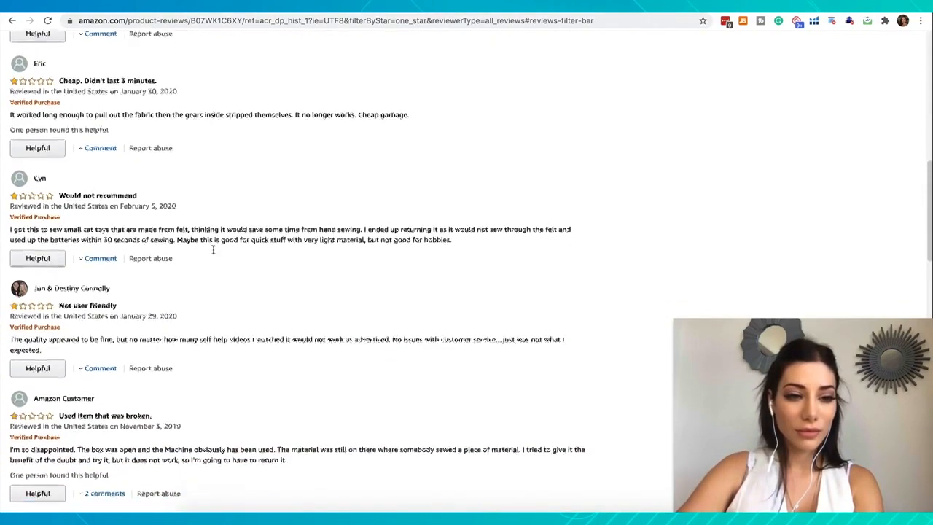
Step: Examine the remaining 1-star reviews of the DUTISON handheld sewing machine for recurring quality and usability complaints, and return to the rating summary
scroll(212, 250, down, 1)
scroll(272, 238, down, 2)
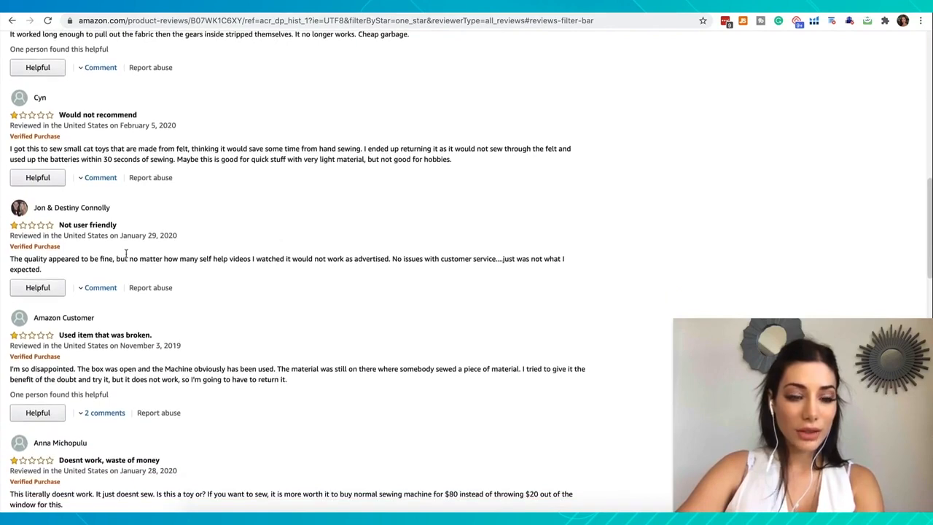
scroll(298, 270, down, 3)
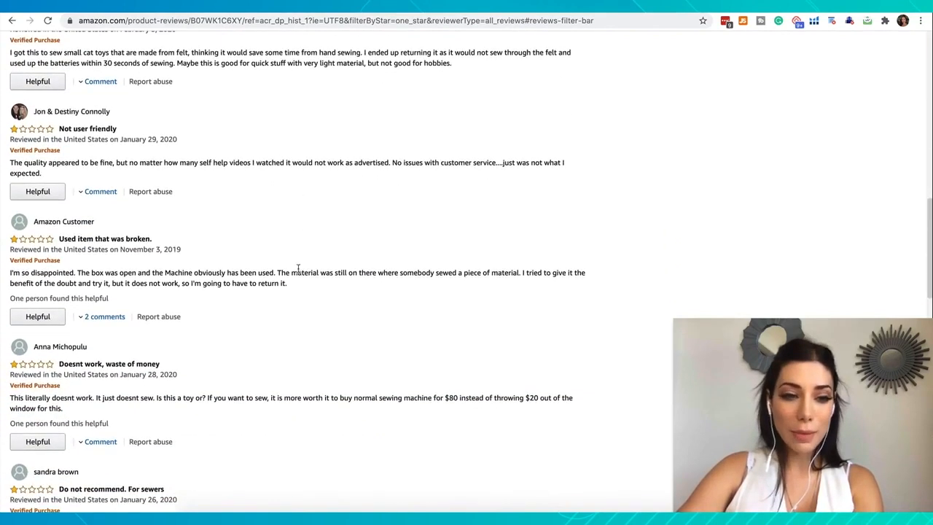
scroll(239, 285, down, 2)
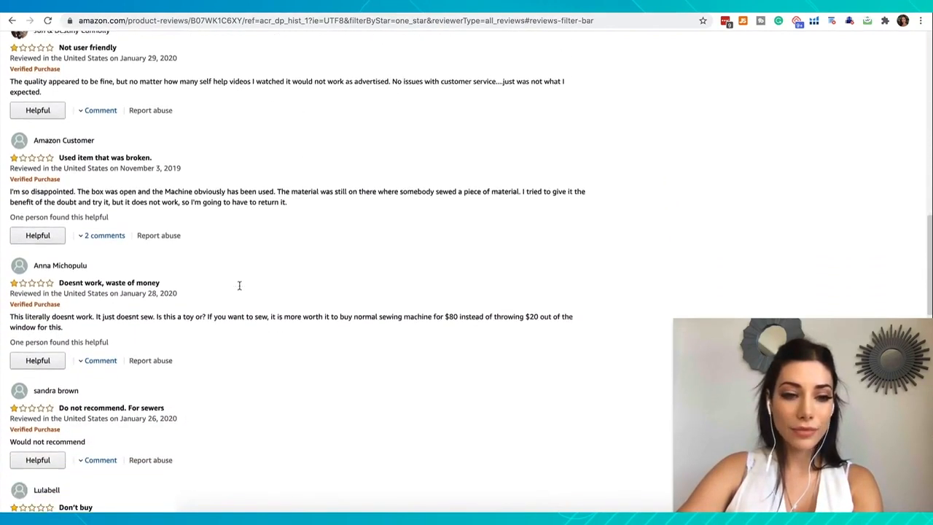
scroll(239, 285, down, 1)
scroll(239, 289, down, 1)
scroll(239, 289, down, 1)
scroll(239, 289, up, 15)
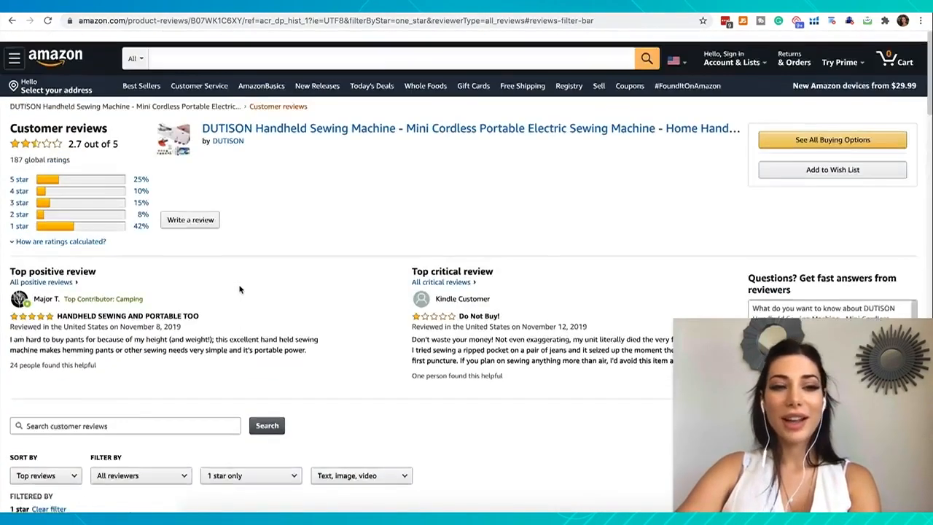
scroll(239, 289, down, 2)
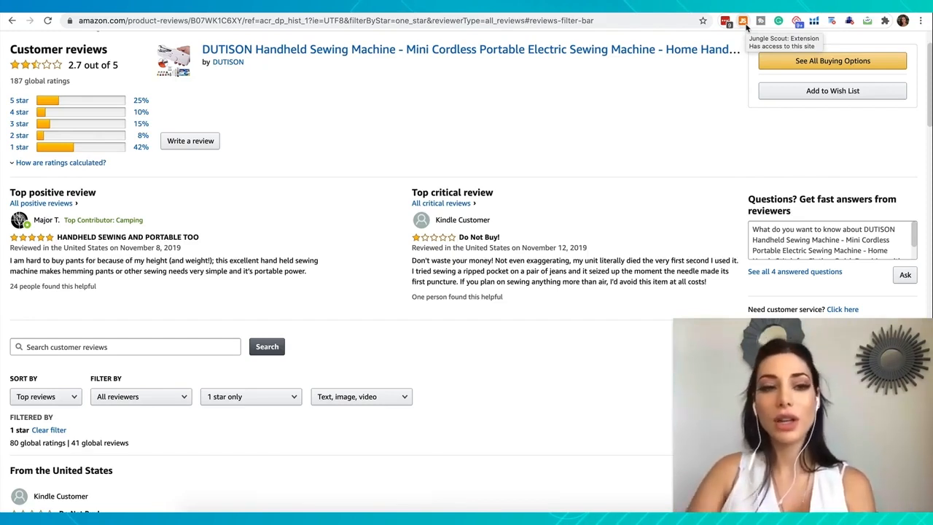
scroll(371, 169, up, 2)
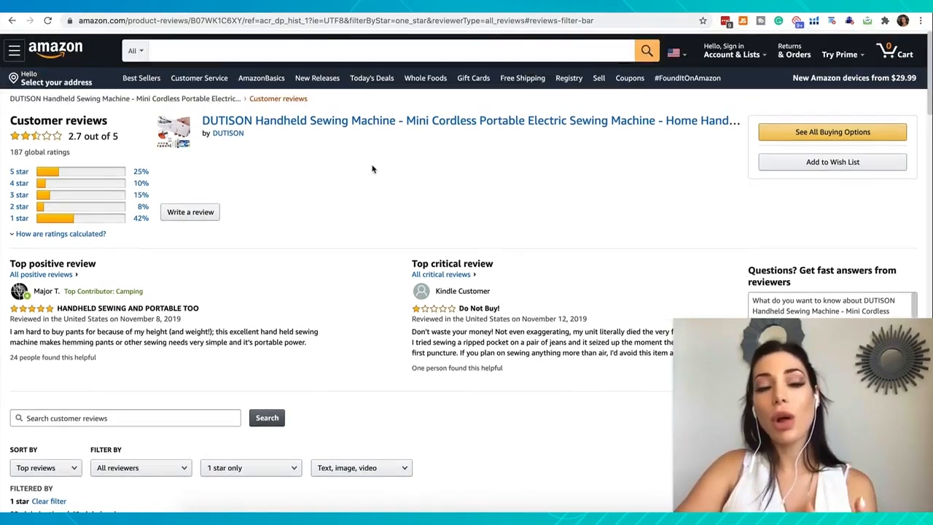